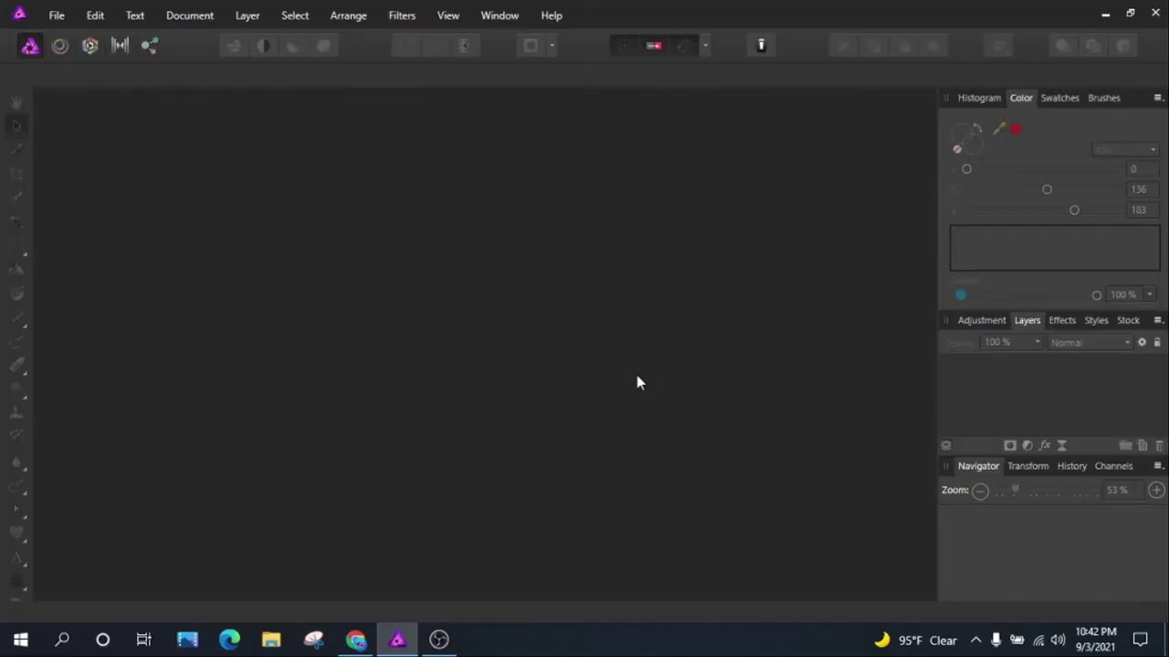
Open the shocked-man JPG from the Desktop.
{"action": "left_click", "coordinate": [55, 16]}
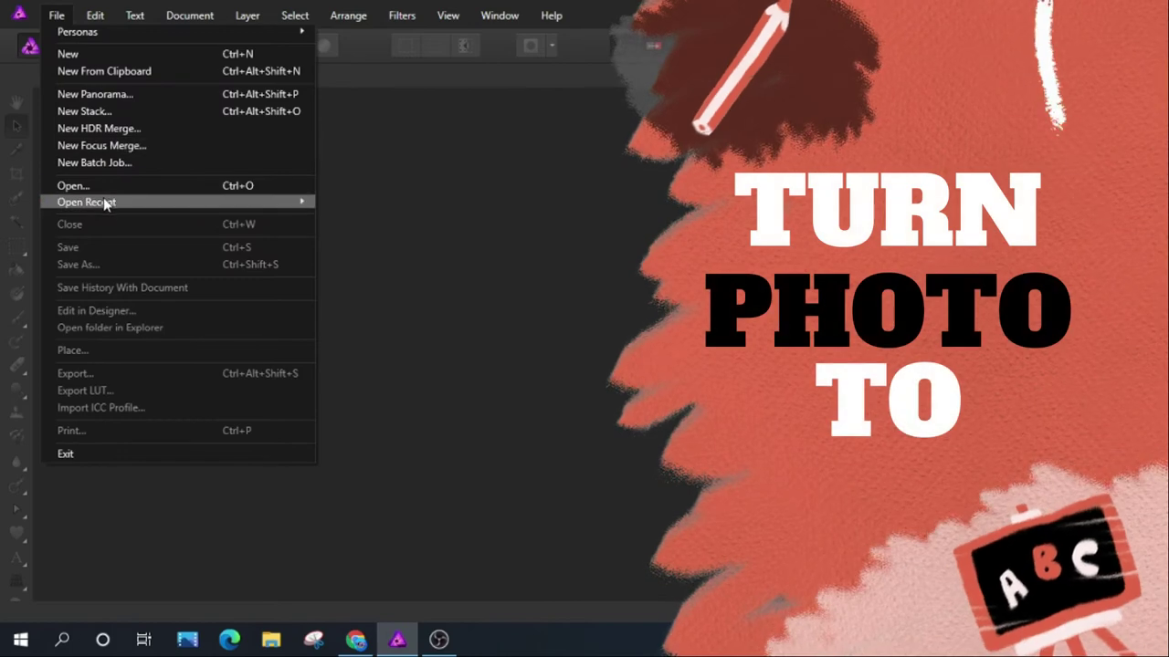
{"action": "left_click", "coordinate": [173, 187]}
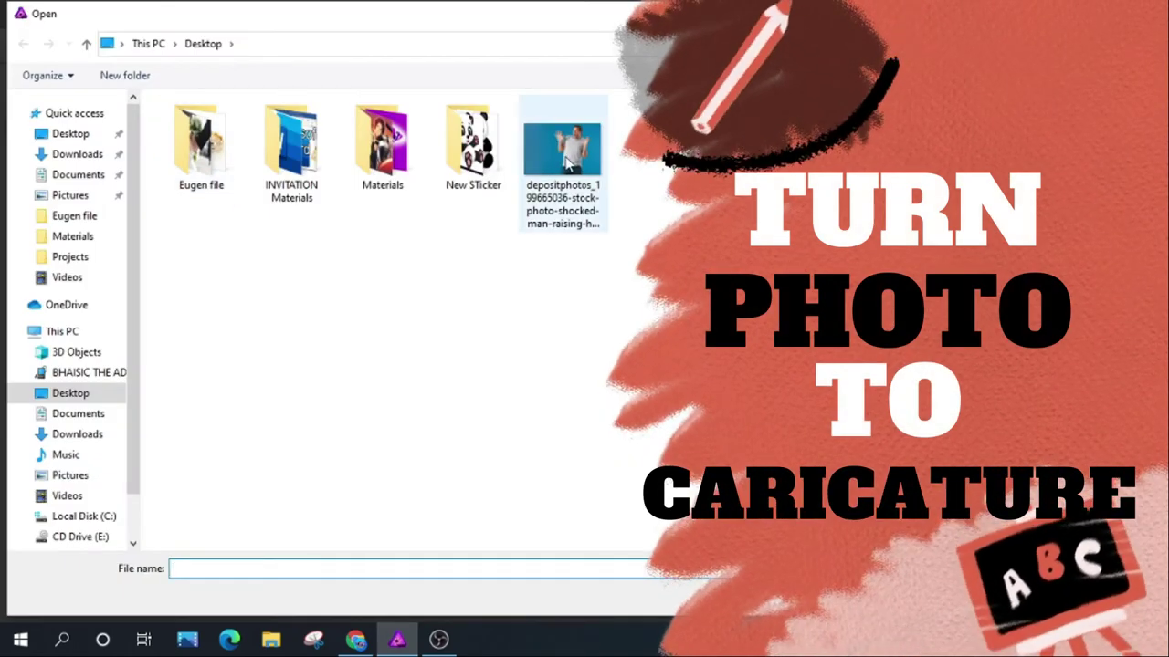
{"action": "left_click", "coordinate": [568, 163]}
{"action": "left_click", "coordinate": [1005, 592]}
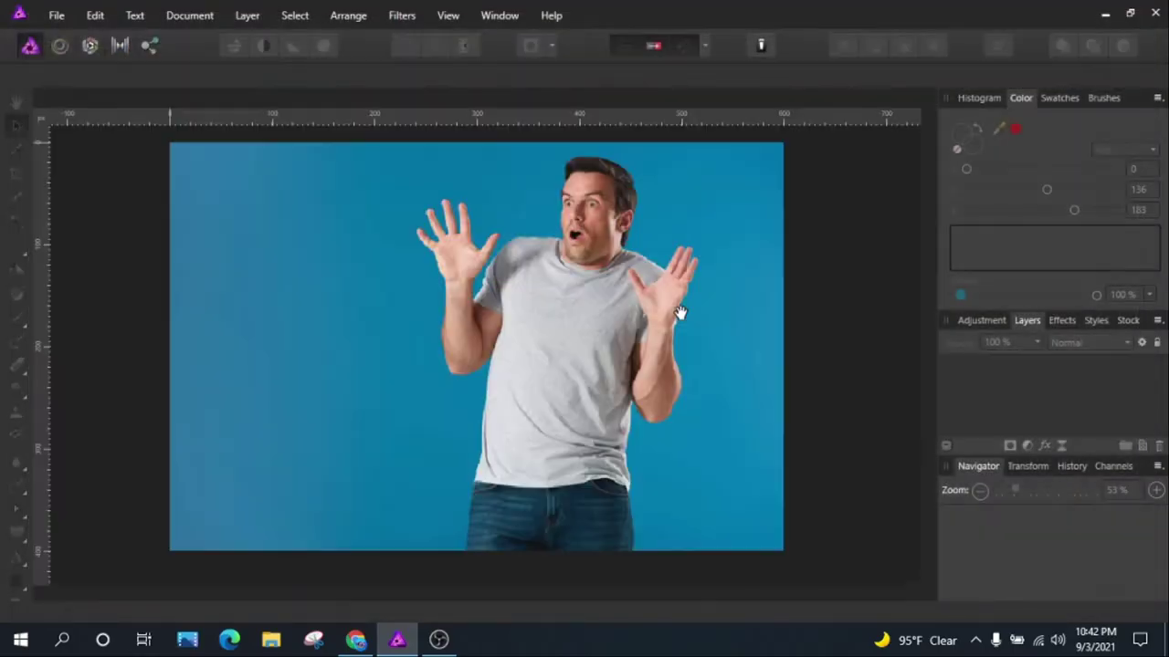
{"action": "scroll", "coordinate": [507, 257], "scroll_direction": "up", "scroll_amount": 1}
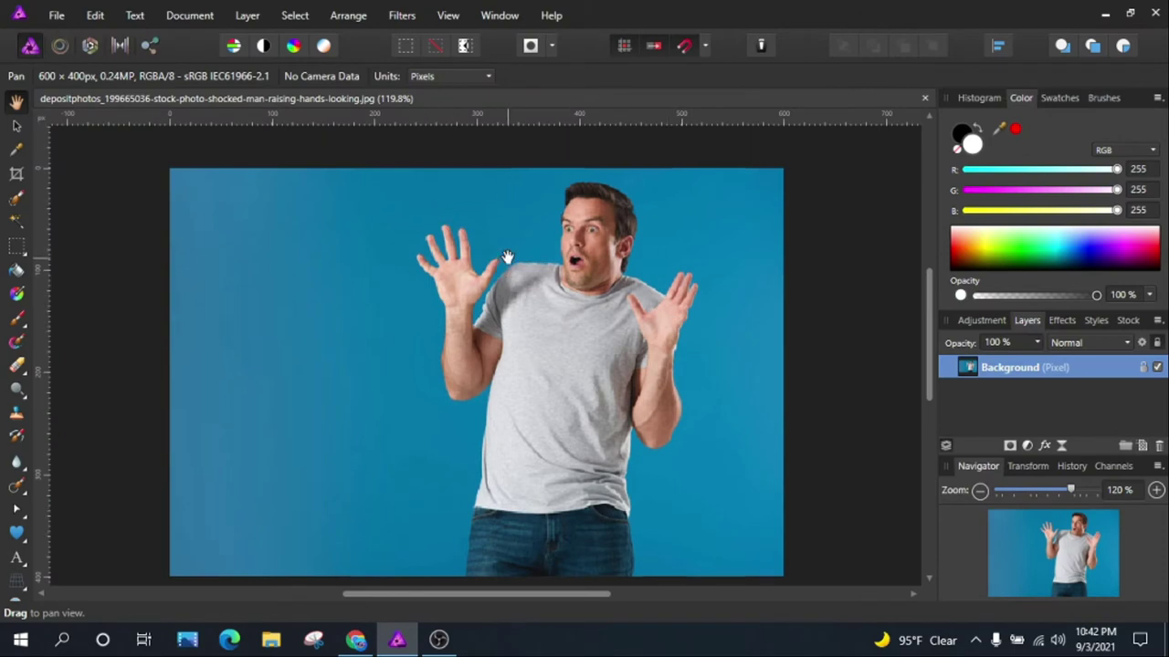
Create a blank 1500 × 1000 px document, then return to the shocked-man photo.
{"action": "left_click", "coordinate": [55, 15]}
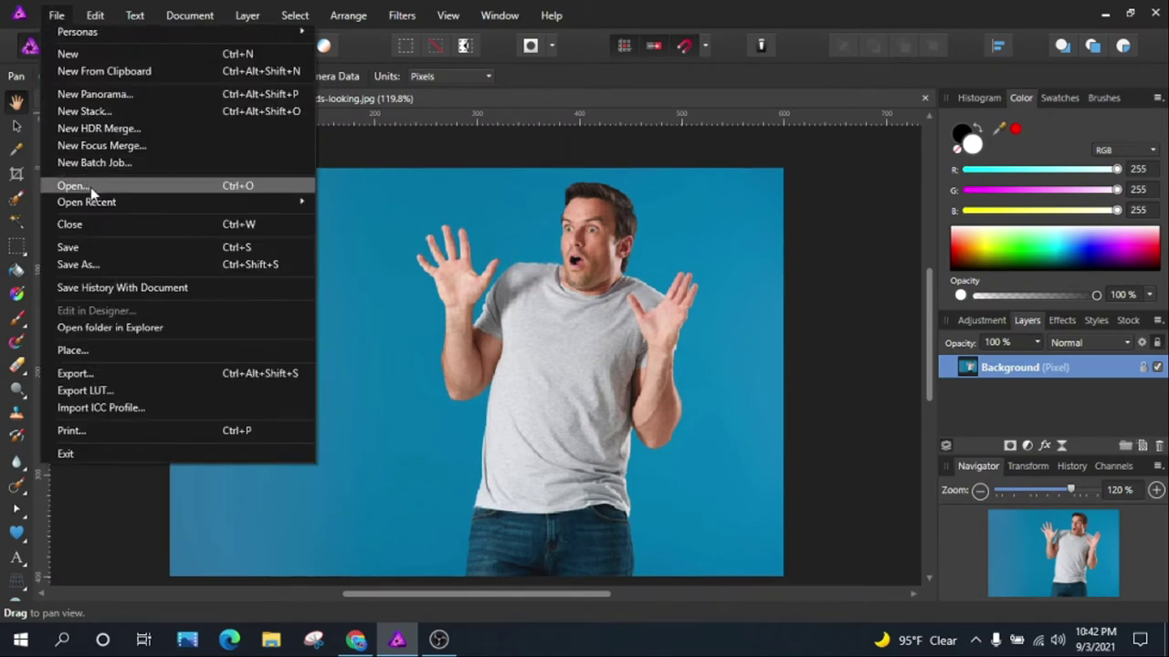
{"action": "left_click", "coordinate": [73, 56]}
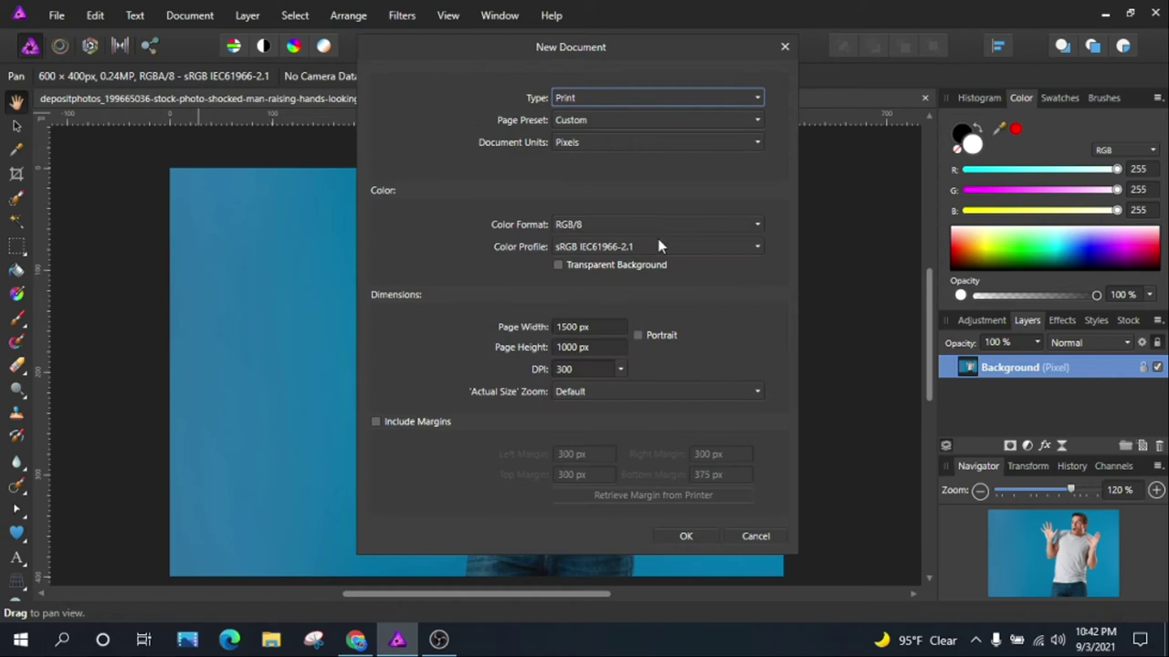
{"action": "left_click", "coordinate": [691, 536]}
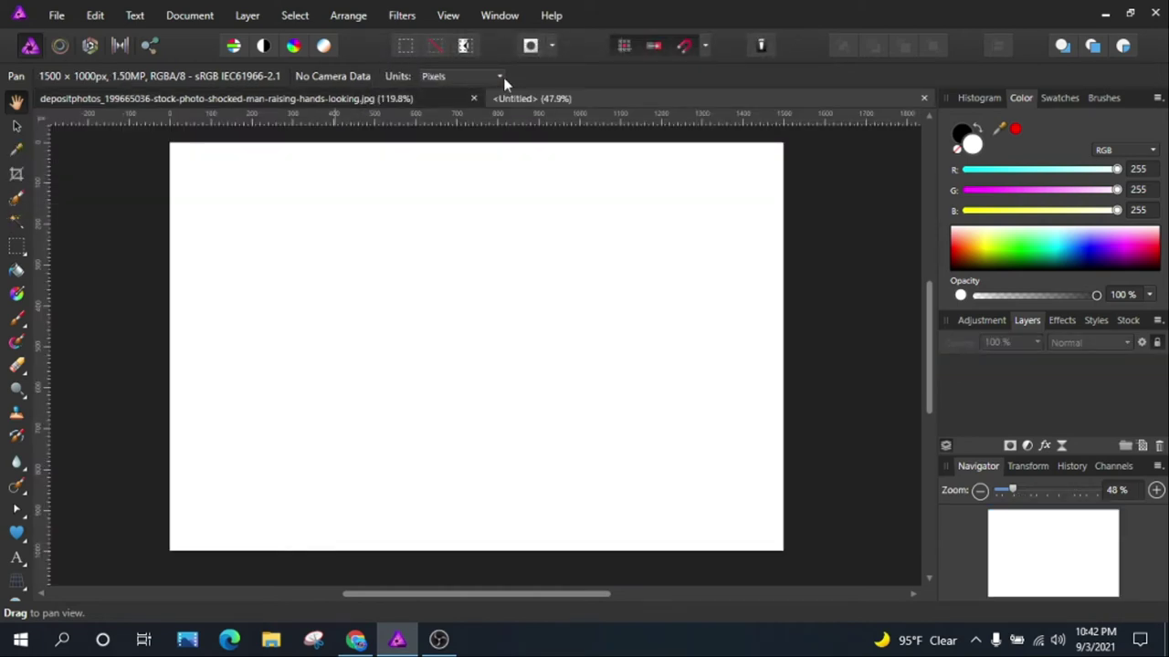
{"action": "left_click", "coordinate": [399, 99]}
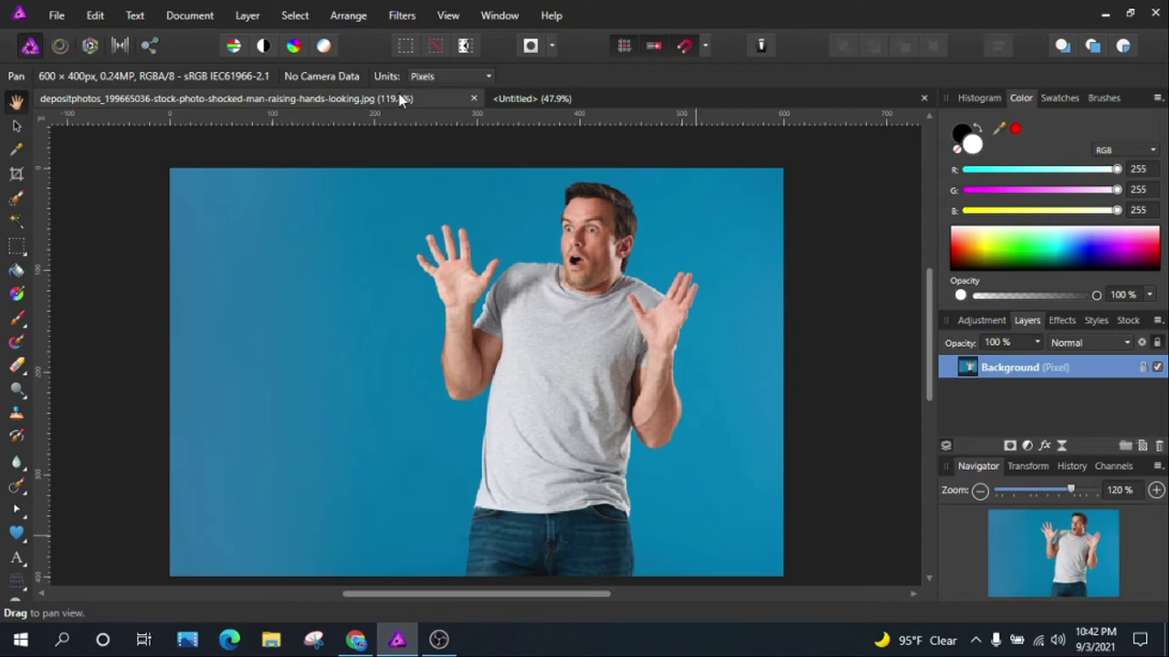
Brush-select the man's shirt, jeans, neck, mouth and raised arm up to the hand.
{"action": "left_click", "coordinate": [16, 198]}
{"action": "scroll", "coordinate": [527, 394], "scroll_direction": "up", "scroll_amount": 2}
{"action": "scroll", "coordinate": [527, 394], "scroll_direction": "up", "scroll_amount": 2}
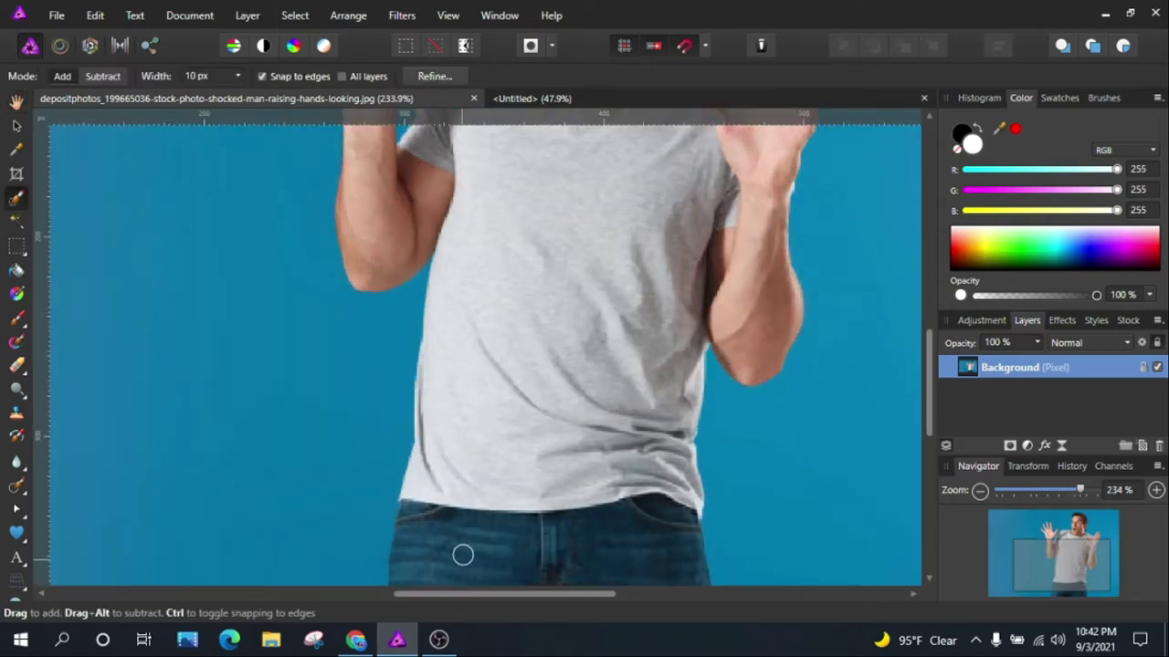
{"action": "scroll", "coordinate": [462, 554], "scroll_direction": "down", "scroll_amount": 3}
{"action": "left_click_drag", "start_coordinate": [566, 237], "coordinate": [618, 443]}
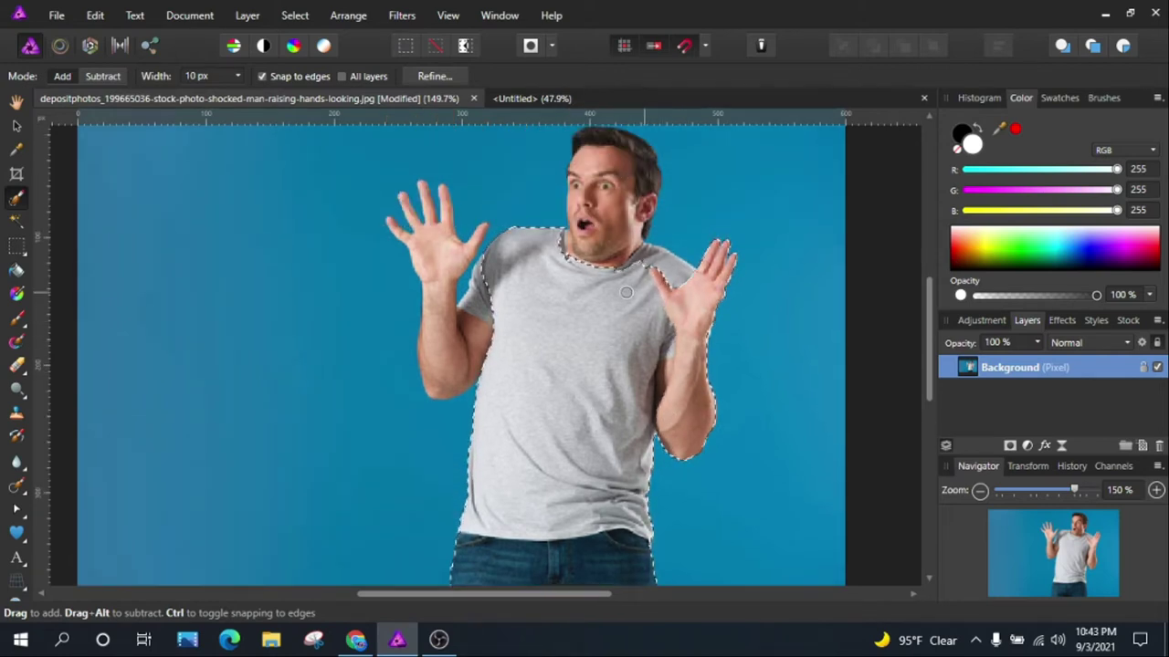
{"action": "scroll", "coordinate": [561, 211], "scroll_direction": "up", "scroll_amount": 2}
{"action": "left_click_drag", "start_coordinate": [559, 156], "coordinate": [561, 211]}
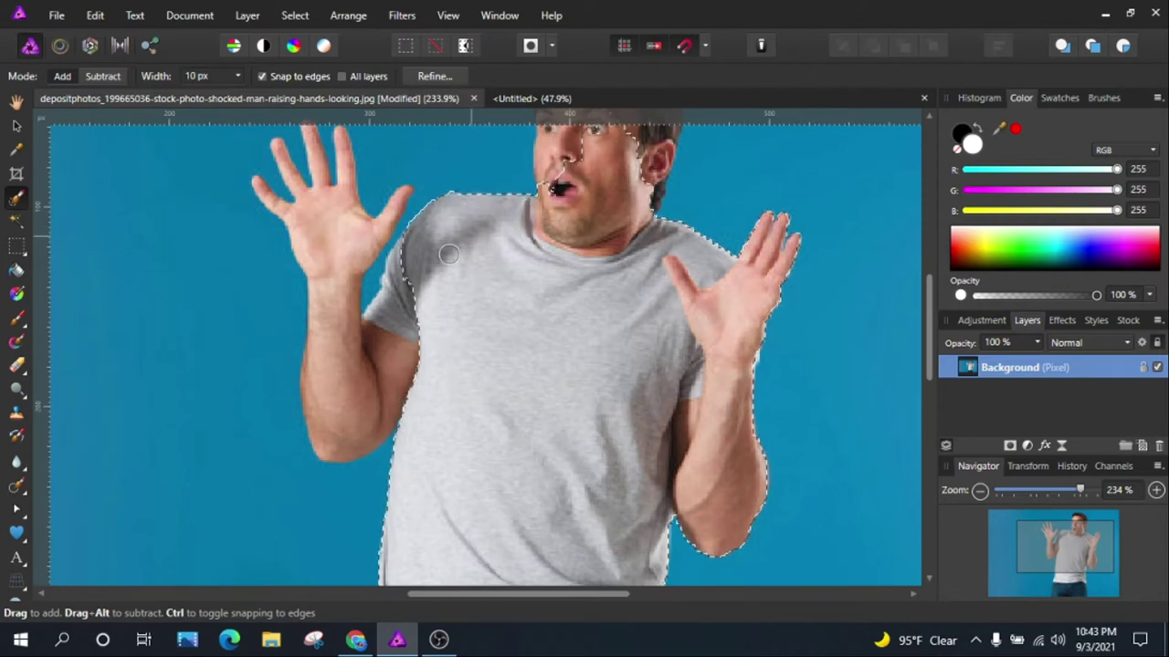
{"action": "mouse_move", "coordinate": [363, 410]}
{"action": "left_mouse_down"}
{"action": "mouse_move", "coordinate": [283, 265]}
{"action": "mouse_move", "coordinate": [444, 278]}
{"action": "left_mouse_up"}
Add the face, hair and neck to the selection and trim the edge beside the thumb.
{"action": "scroll", "coordinate": [278, 249], "scroll_direction": "up", "scroll_amount": 2}
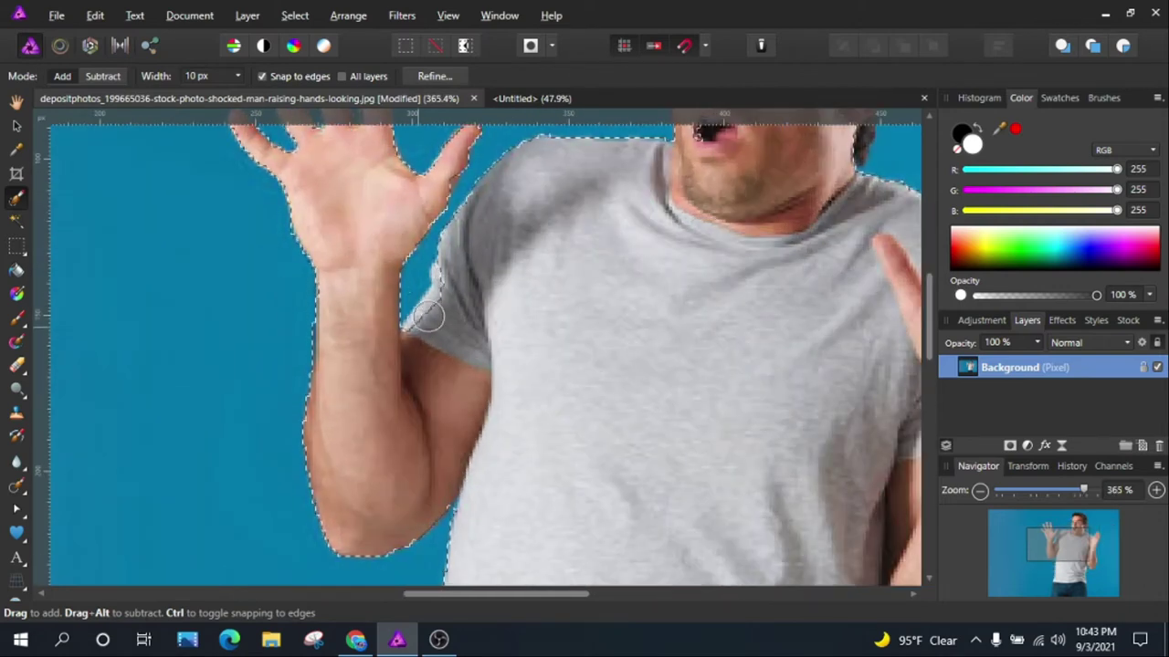
{"action": "scroll", "coordinate": [444, 279], "scroll_direction": "down", "scroll_amount": 4}
{"action": "scroll", "coordinate": [397, 341], "scroll_direction": "up", "scroll_amount": 4}
{"action": "mouse_move", "coordinate": [396, 342]}
{"action": "left_mouse_down"}
{"action": "mouse_move", "coordinate": [356, 384]}
{"action": "mouse_move", "coordinate": [386, 360]}
{"action": "left_mouse_up"}
{"action": "scroll", "coordinate": [314, 399], "scroll_direction": "up", "scroll_amount": 2}
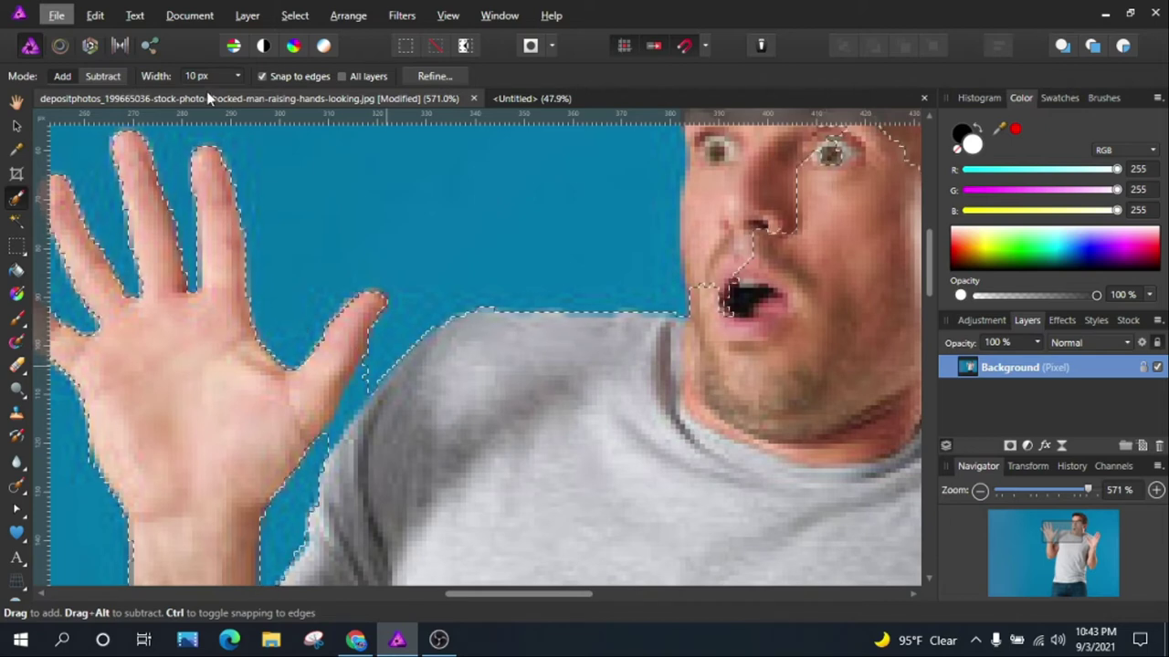
{"action": "left_click_drag", "start_coordinate": [360, 405], "coordinate": [365, 422]}
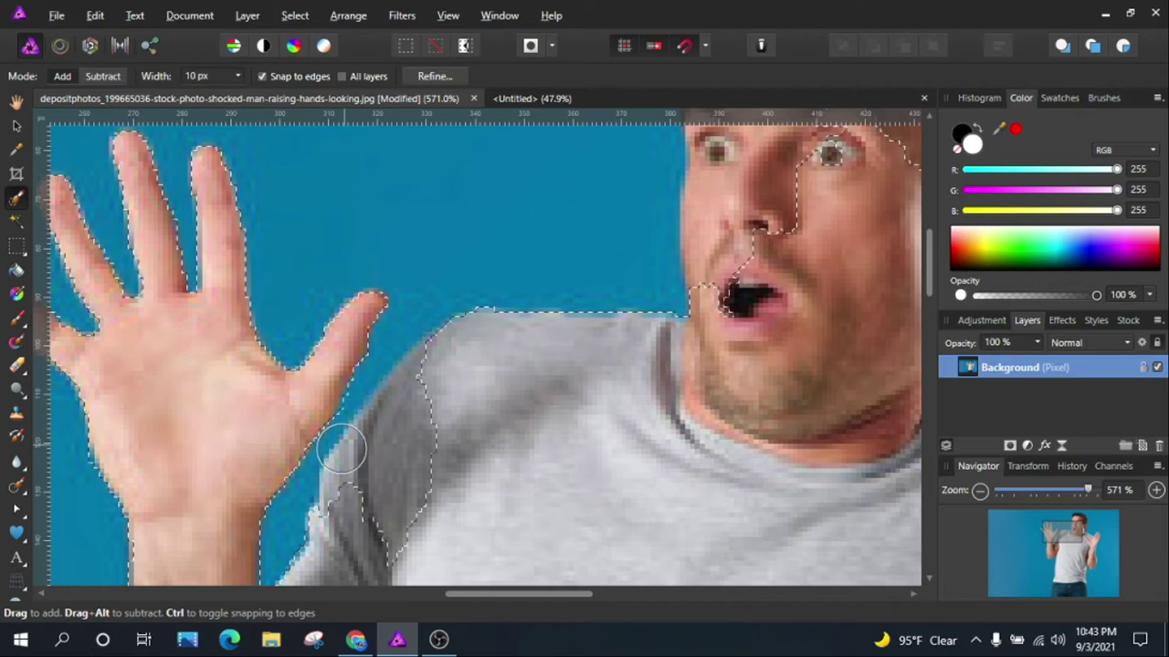
{"action": "scroll", "coordinate": [365, 422], "scroll_direction": "down", "scroll_amount": 3}
{"action": "left_click_drag", "start_coordinate": [455, 324], "coordinate": [388, 327]}
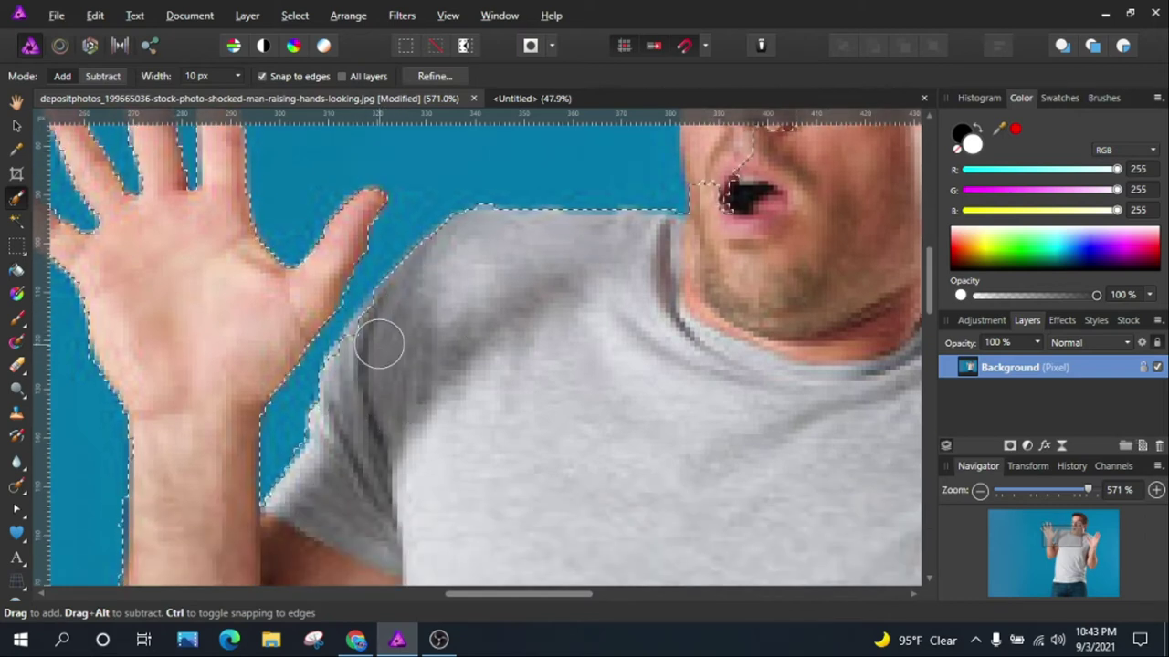
{"action": "scroll", "coordinate": [388, 327], "scroll_direction": "down", "scroll_amount": 3}
{"action": "scroll", "coordinate": [374, 275], "scroll_direction": "up", "scroll_amount": 2}
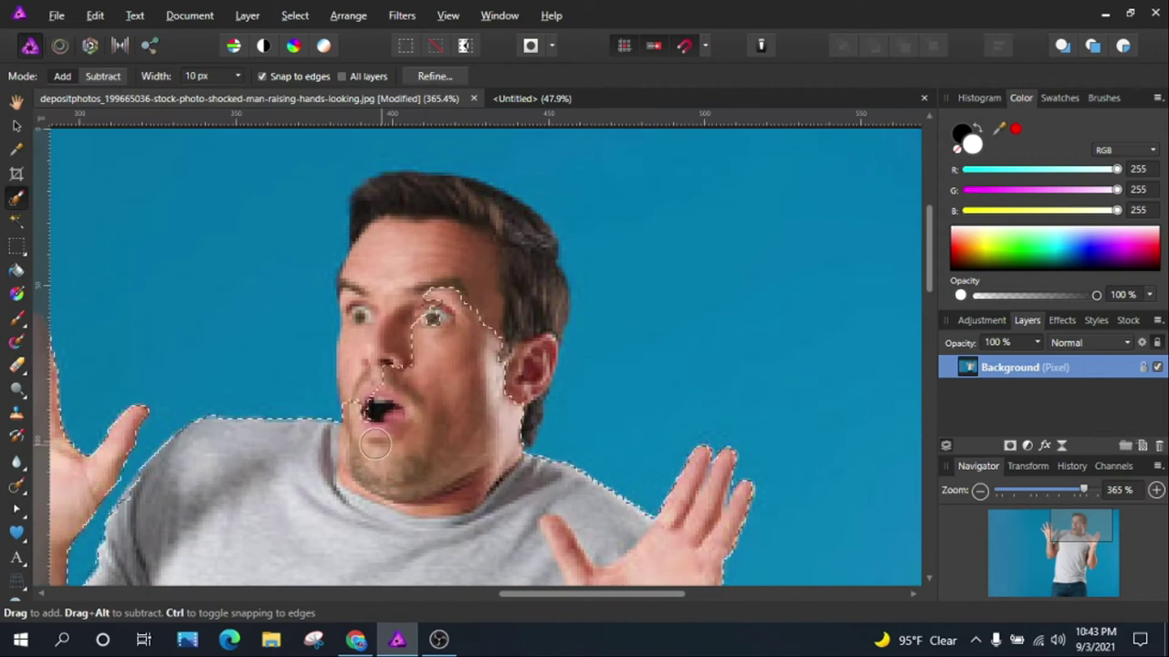
{"action": "left_click_drag", "start_coordinate": [375, 275], "coordinate": [507, 348]}
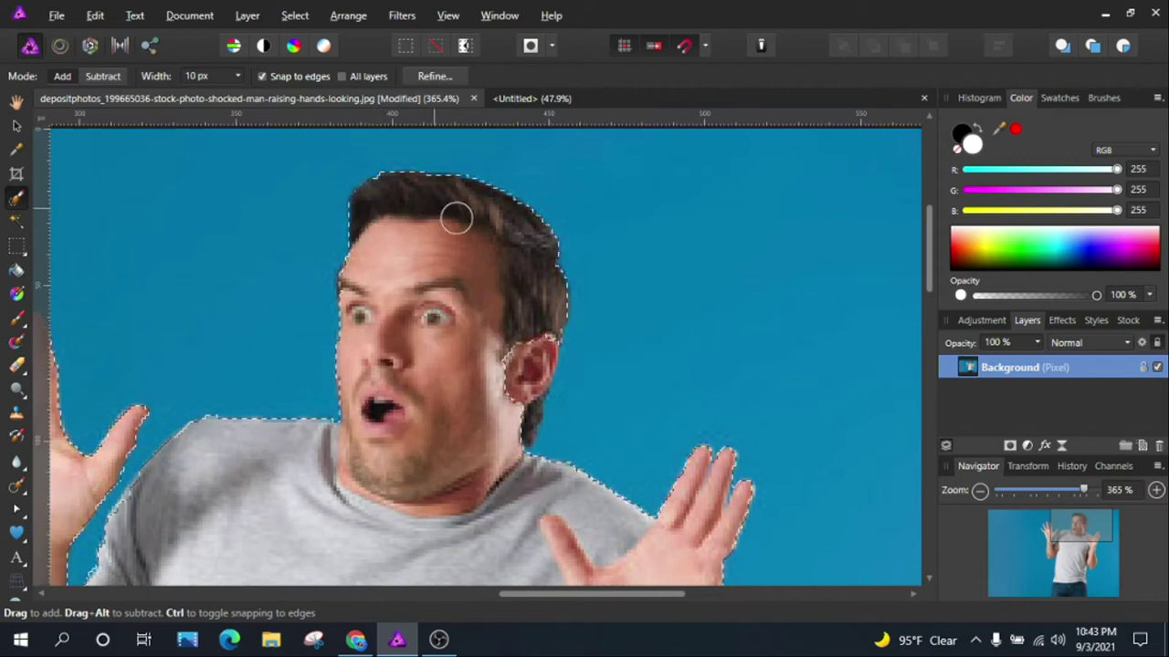
{"action": "mouse_move", "coordinate": [507, 349]}
{"action": "left_mouse_down"}
{"action": "mouse_move", "coordinate": [484, 427]}
{"action": "mouse_move", "coordinate": [481, 301]}
{"action": "left_mouse_up"}
{"action": "scroll", "coordinate": [481, 300], "scroll_direction": "down", "scroll_amount": 3}
{"action": "scroll", "coordinate": [431, 276], "scroll_direction": "down", "scroll_amount": 2}
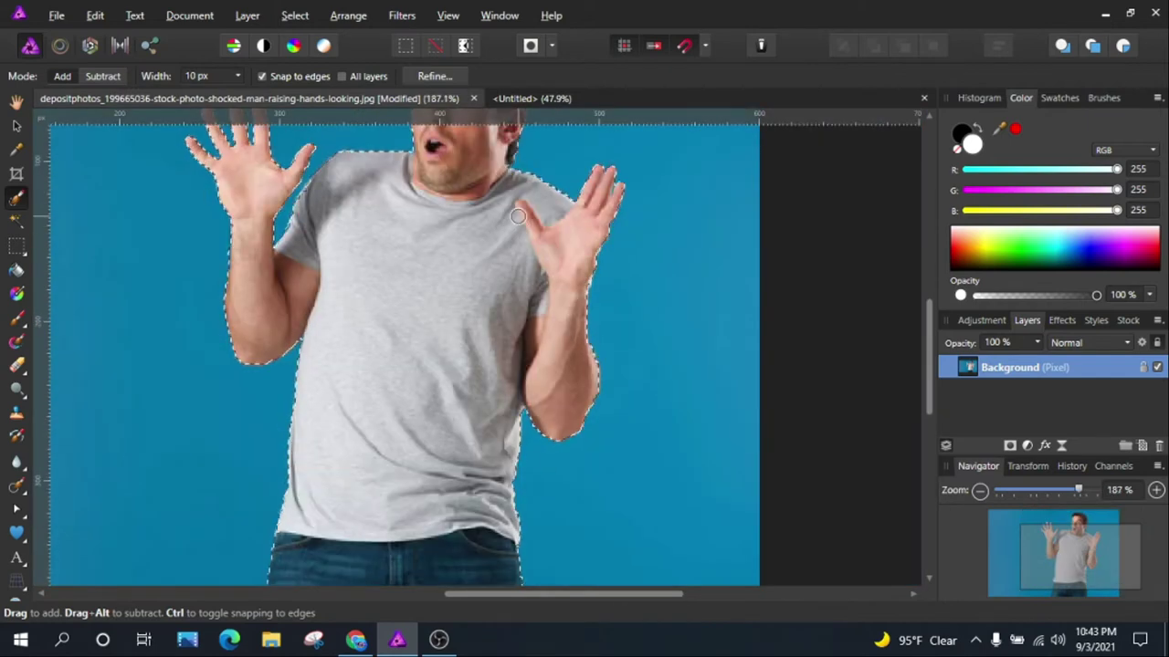
{"action": "scroll", "coordinate": [431, 276], "scroll_direction": "down", "scroll_amount": 3}
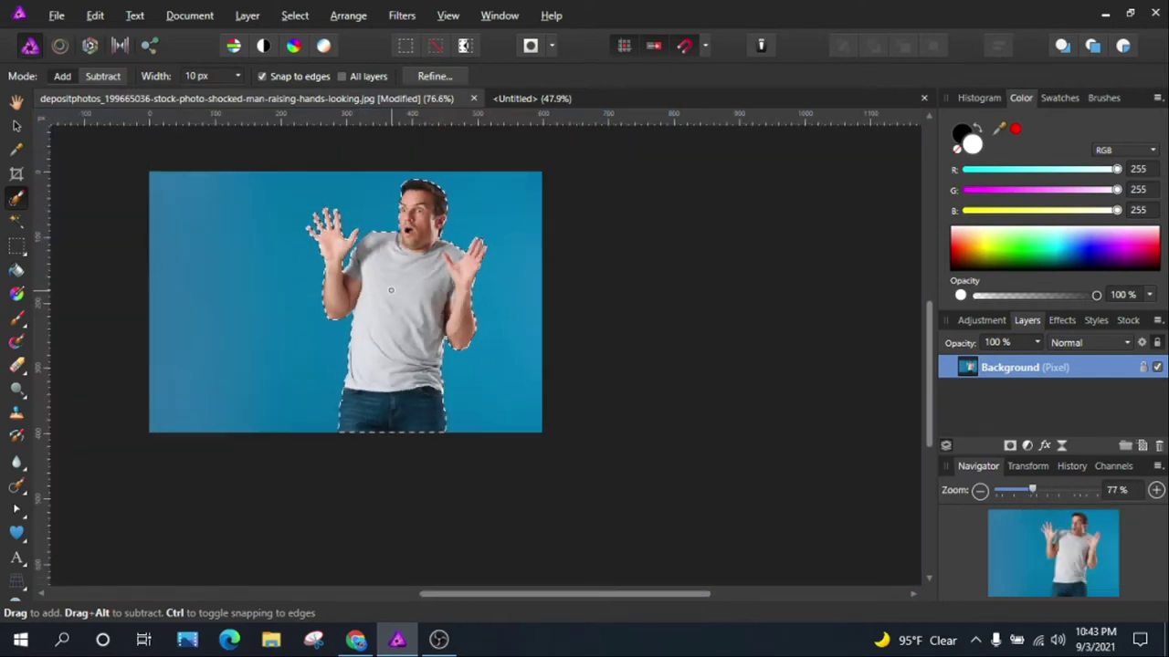
{"action": "scroll", "coordinate": [391, 290], "scroll_direction": "up", "scroll_amount": 2}
Refine the man's selection and paste him at the lower left of the Untitled document.
{"action": "left_click", "coordinate": [431, 75]}
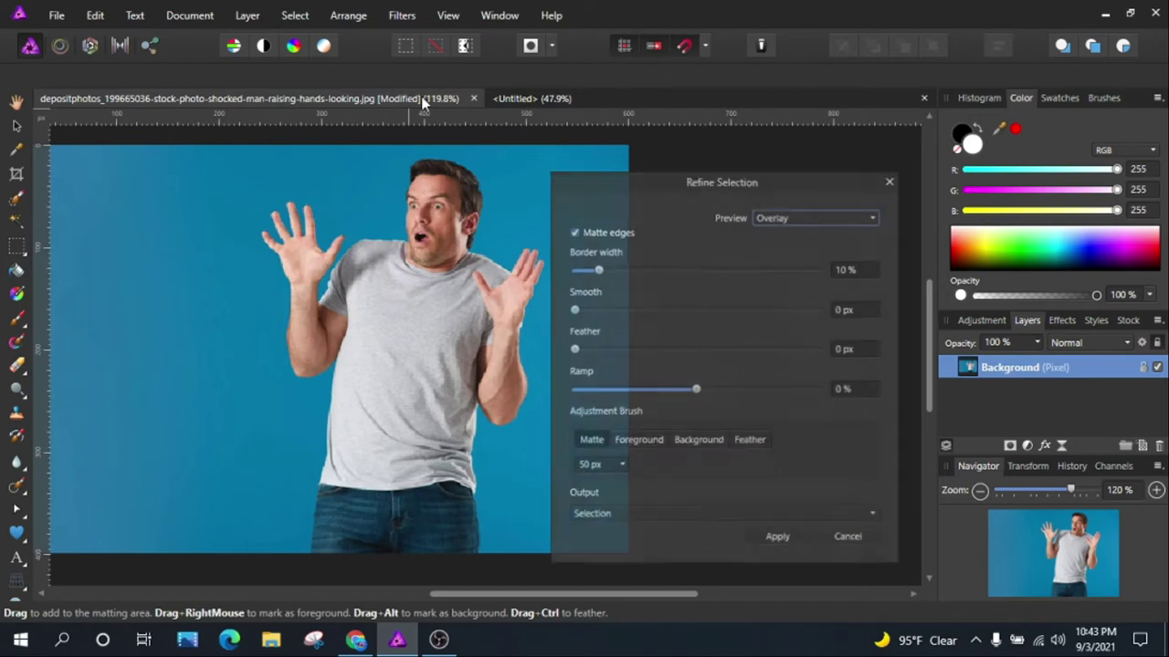
{"action": "left_click", "coordinate": [774, 538]}
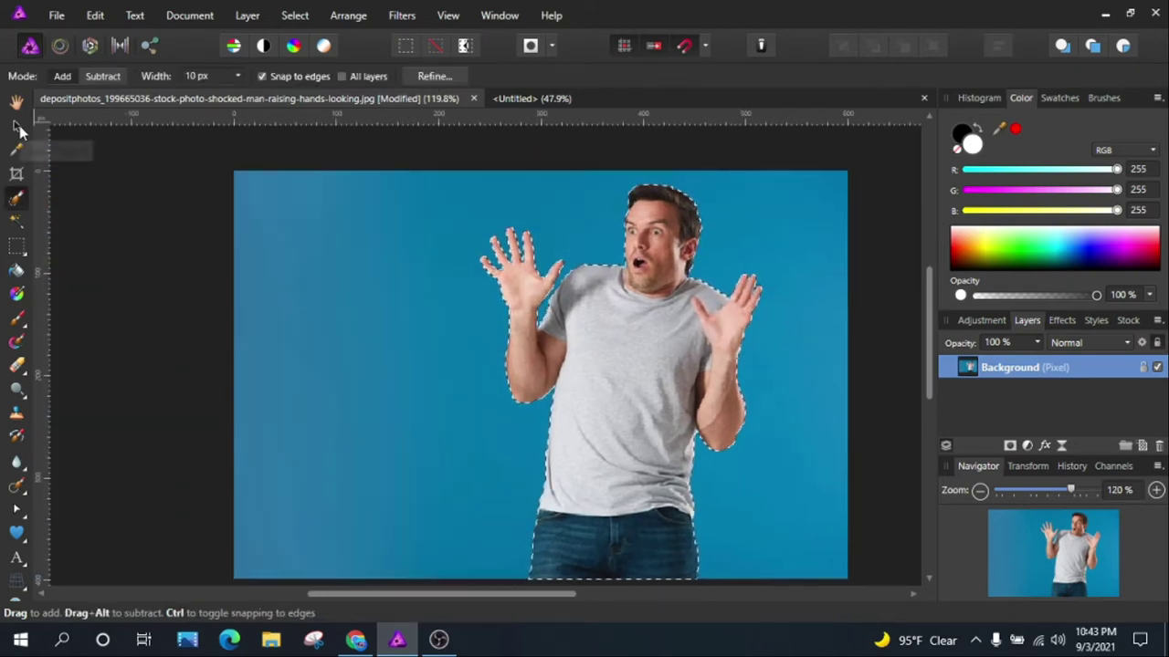
{"action": "left_click", "coordinate": [16, 126]}
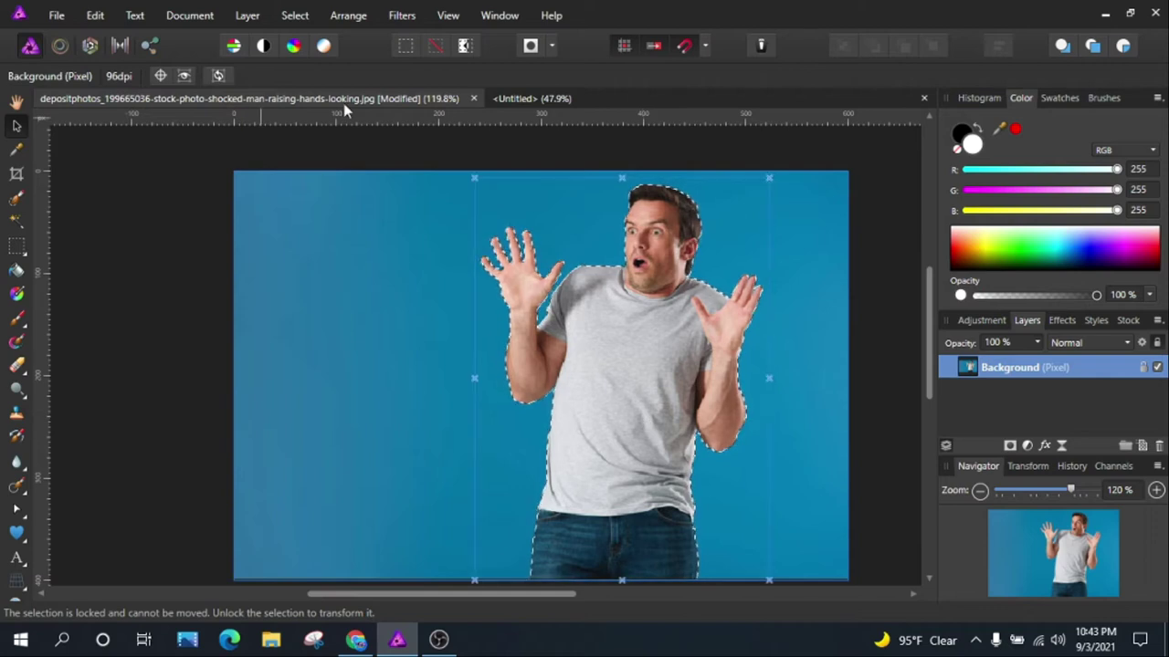
{"action": "left_click", "coordinate": [534, 99]}
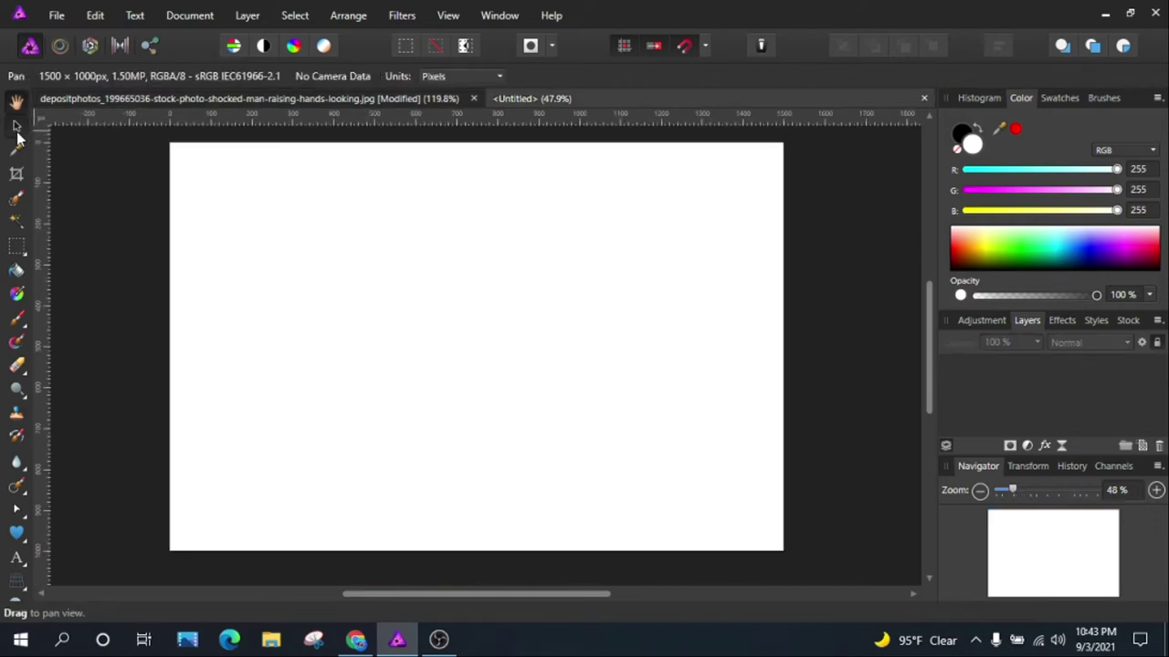
{"action": "left_click", "coordinate": [17, 126]}
{"action": "key", "text": "ctrl+v"}
{"action": "mouse_move", "coordinate": [313, 321]}
{"action": "left_mouse_down"}
{"action": "mouse_move", "coordinate": [313, 529]}
{"action": "mouse_move", "coordinate": [280, 511]}
{"action": "left_mouse_up"}
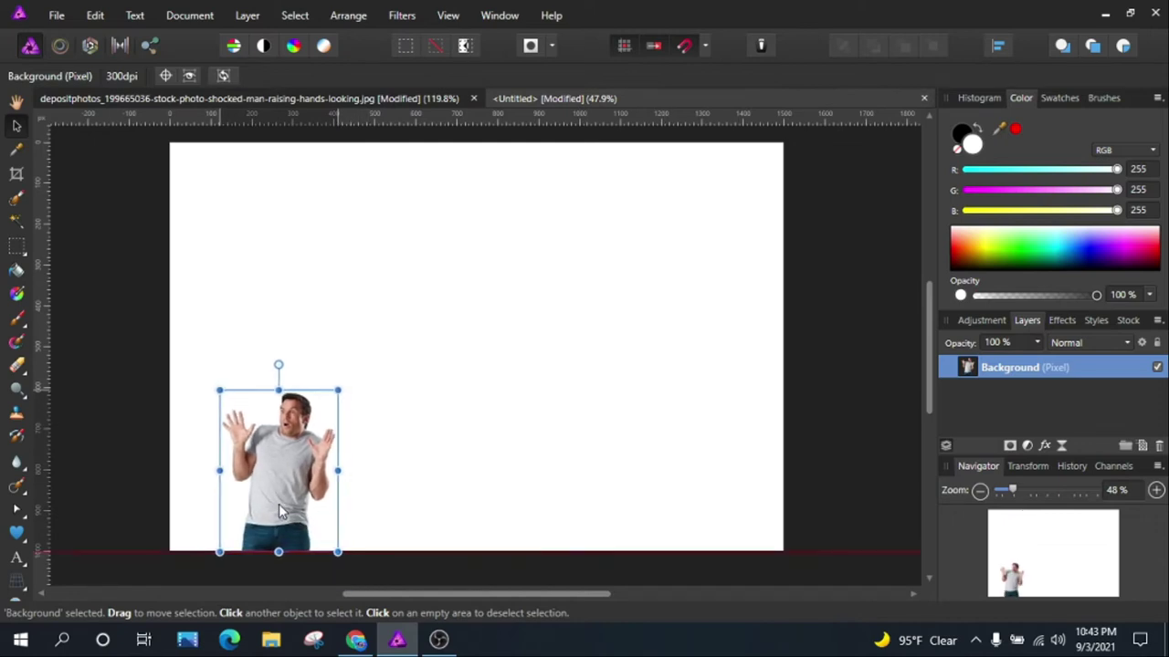
Crop the Untitled document to a 531 × 1000 px portrait beside the man.
{"action": "scroll", "coordinate": [407, 491], "scroll_direction": "up", "scroll_amount": 2}
{"action": "scroll", "coordinate": [491, 473], "scroll_direction": "down", "scroll_amount": 3}
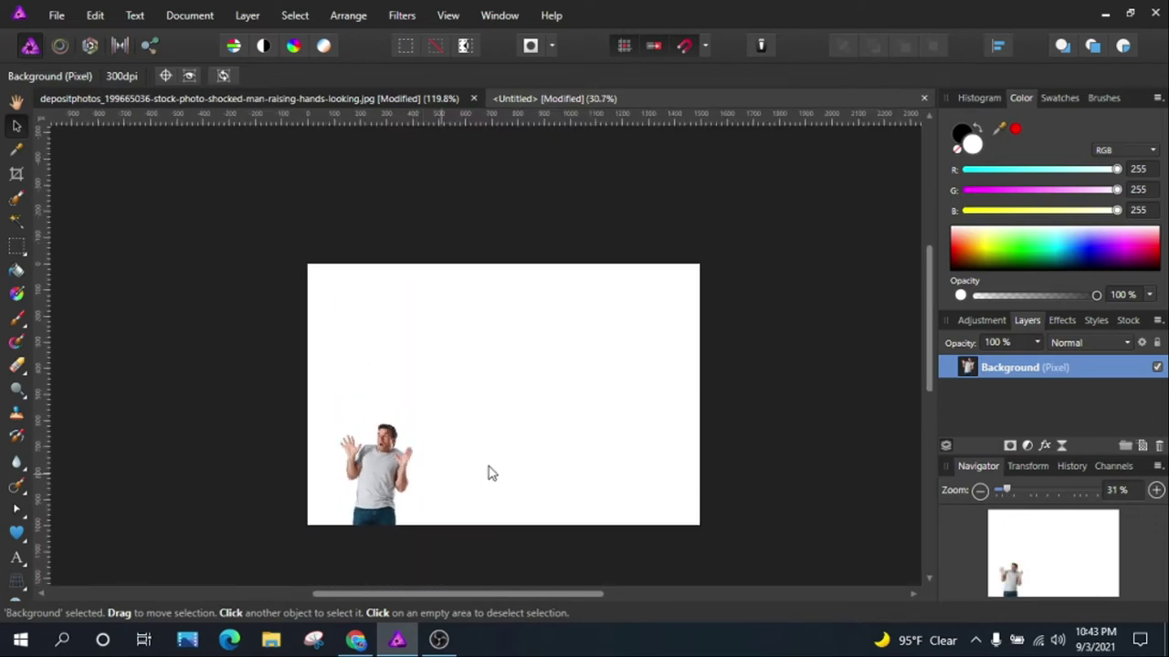
{"action": "left_click", "coordinate": [634, 444]}
{"action": "key", "text": "c"}
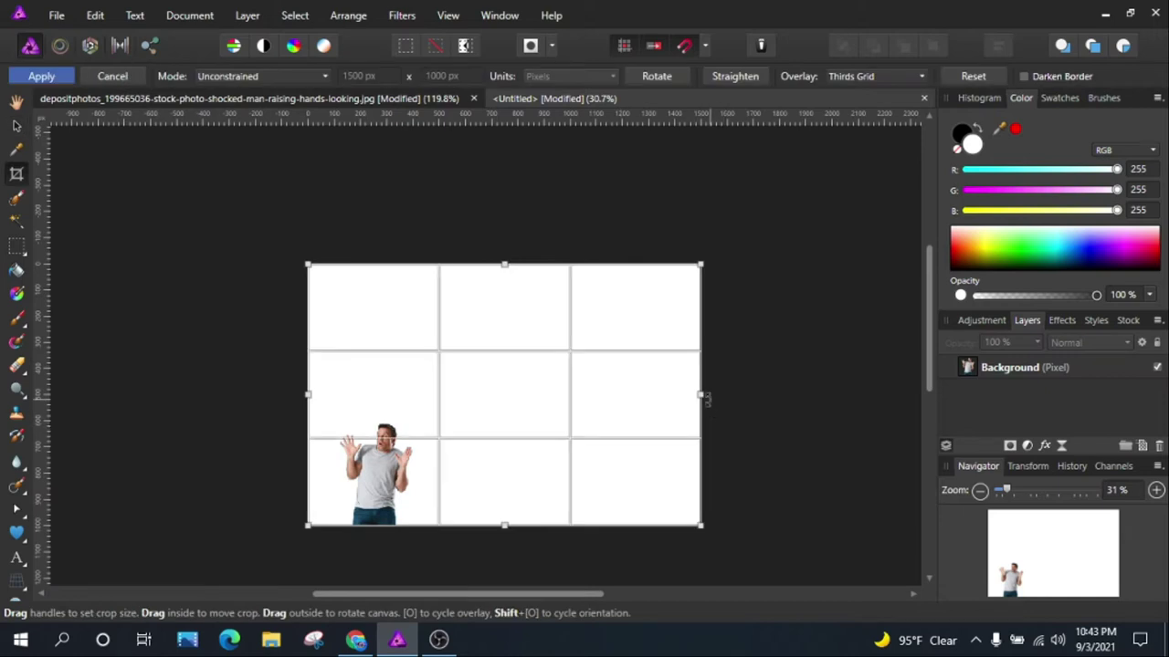
{"action": "left_click_drag", "start_coordinate": [702, 394], "coordinate": [448, 438]}
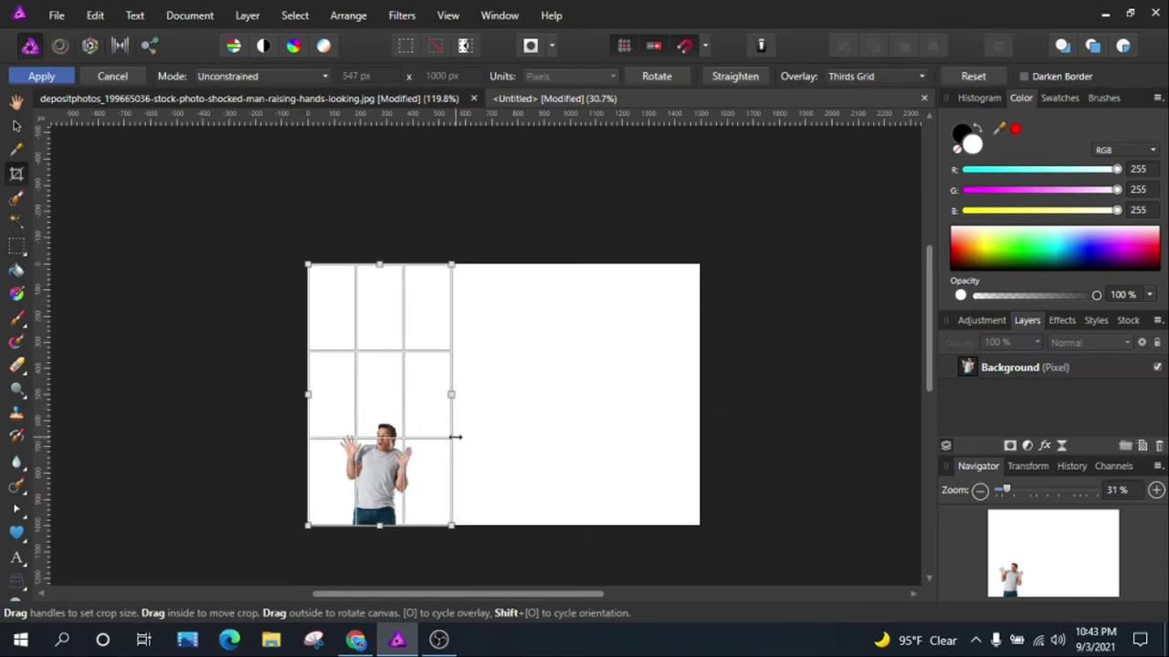
{"action": "key", "text": "Return"}
{"action": "key", "text": "h"}
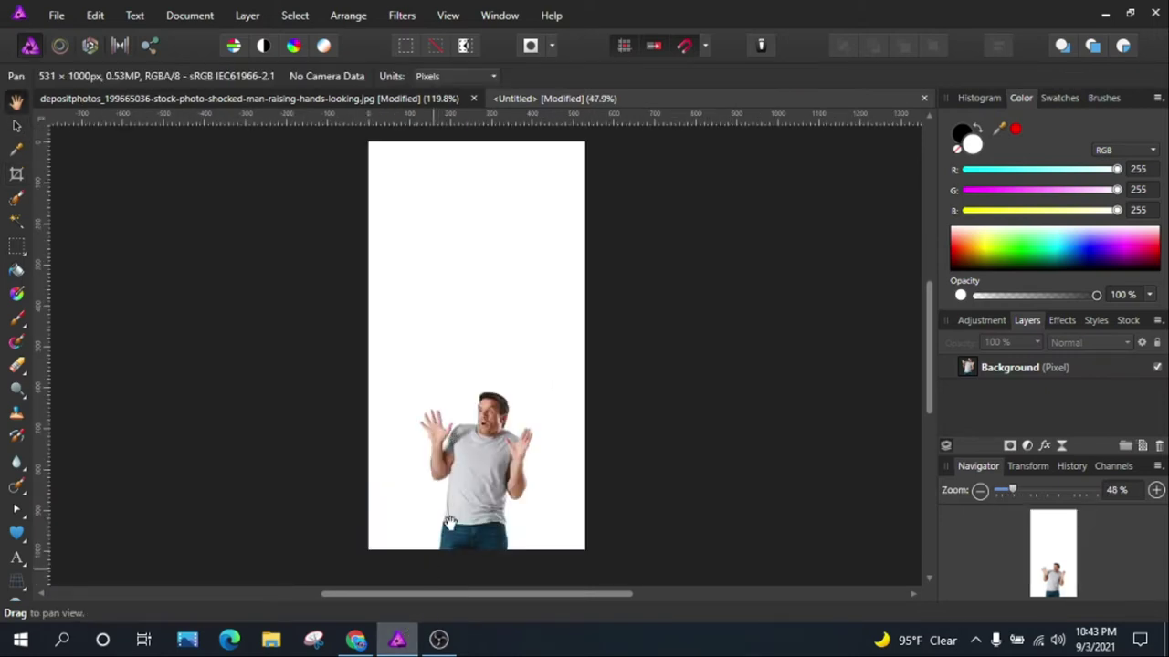
{"action": "scroll", "coordinate": [451, 522], "scroll_direction": "up", "scroll_amount": 3}
{"action": "scroll", "coordinate": [459, 446], "scroll_direction": "down", "scroll_amount": 2}
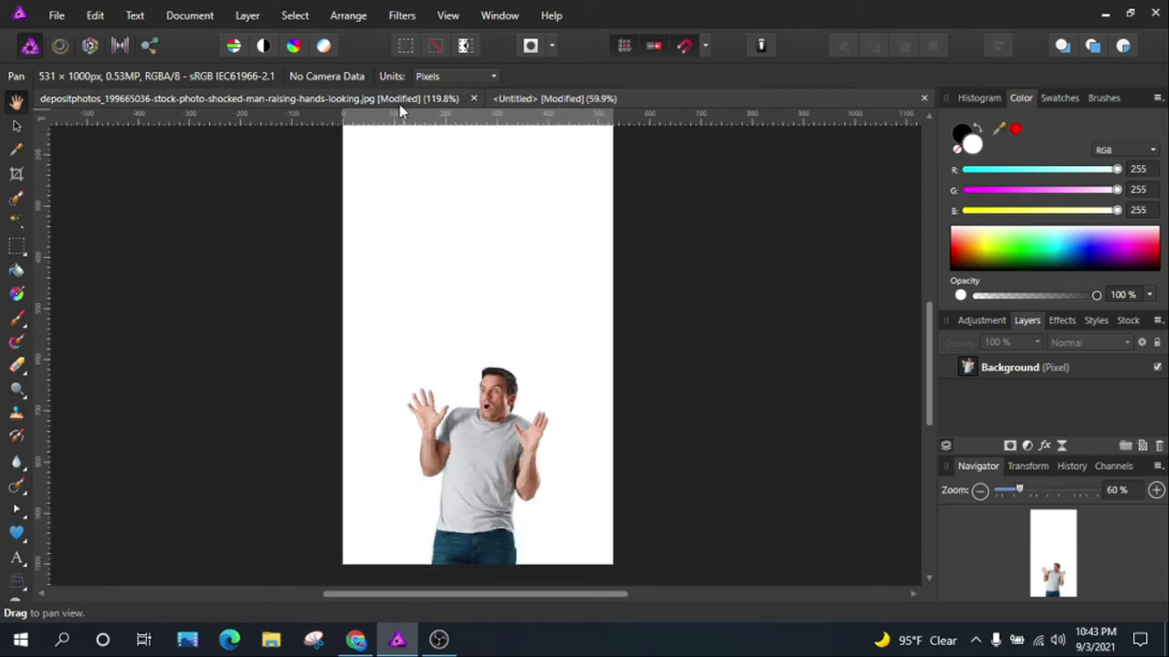
{"action": "left_click", "coordinate": [398, 101]}
Touch up the selection near the ear and neck, then bring it to the Untitled document.
{"action": "key", "text": "v"}
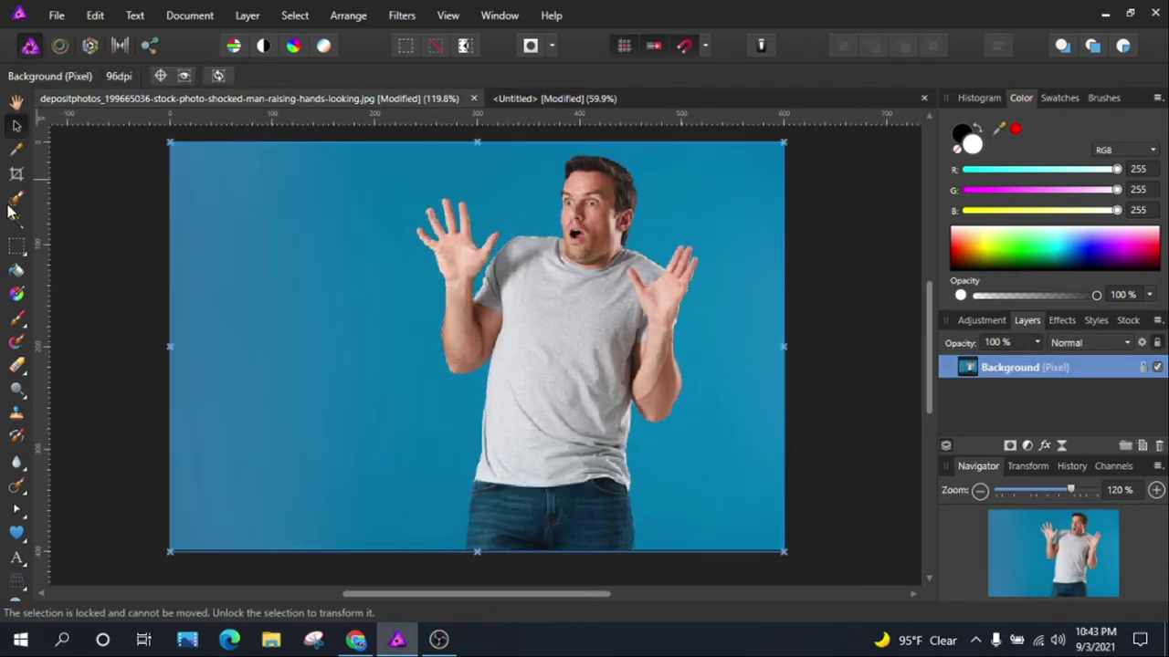
{"action": "left_click", "coordinate": [16, 197]}
{"action": "scroll", "coordinate": [620, 274], "scroll_direction": "up", "scroll_amount": 1}
{"action": "scroll", "coordinate": [620, 274], "scroll_direction": "up", "scroll_amount": 3}
{"action": "scroll", "coordinate": [621, 274], "scroll_direction": "up", "scroll_amount": 1}
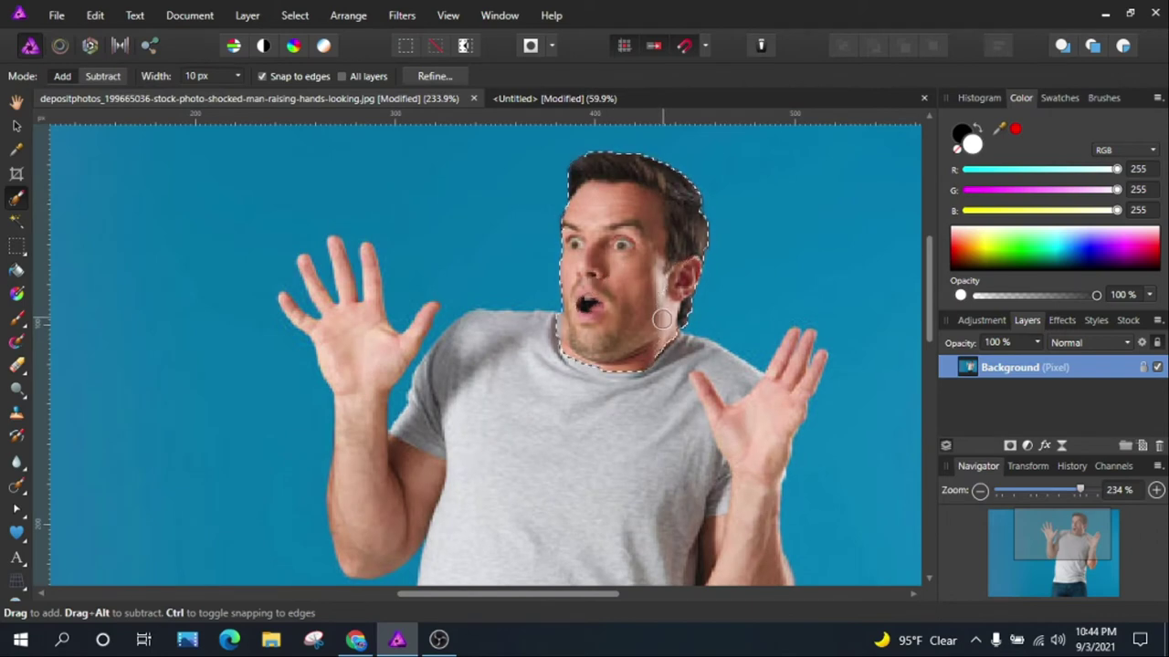
{"action": "scroll", "coordinate": [608, 344], "scroll_direction": "up", "scroll_amount": 2}
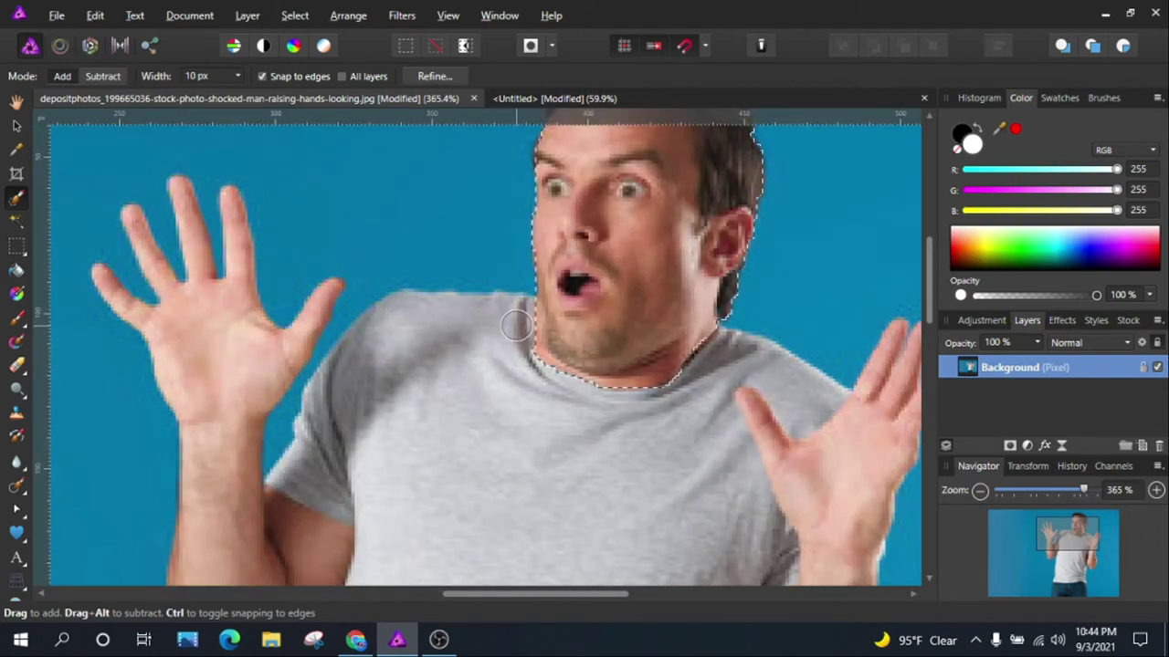
{"action": "scroll", "coordinate": [759, 325], "scroll_direction": "up", "scroll_amount": 2}
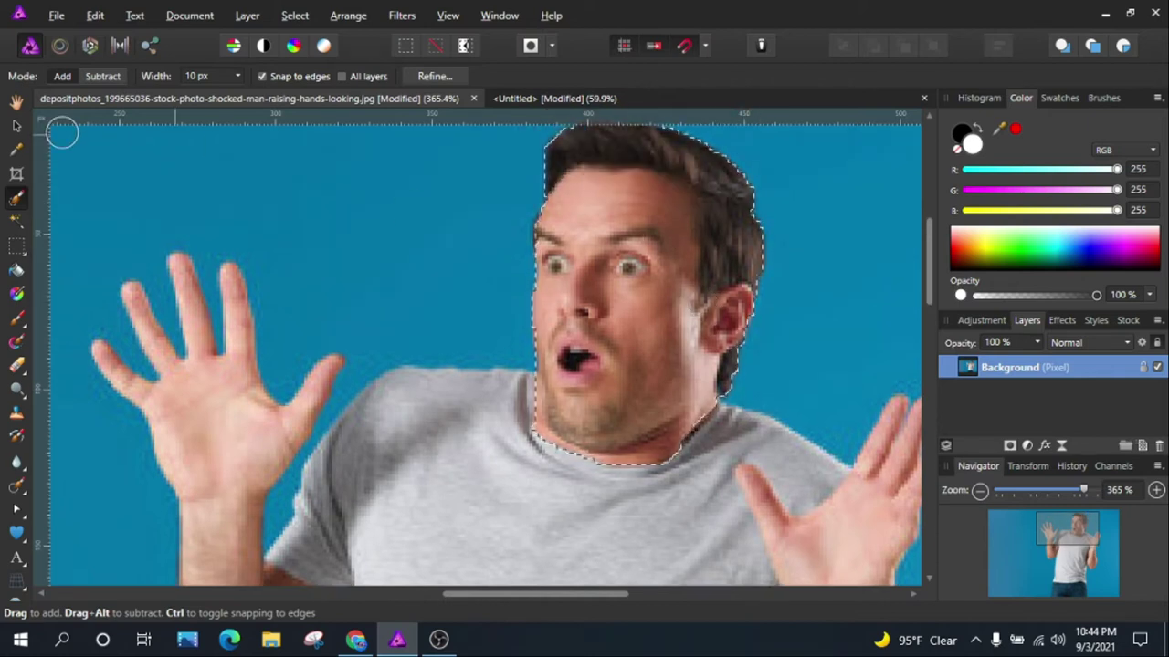
{"action": "left_click", "coordinate": [16, 126]}
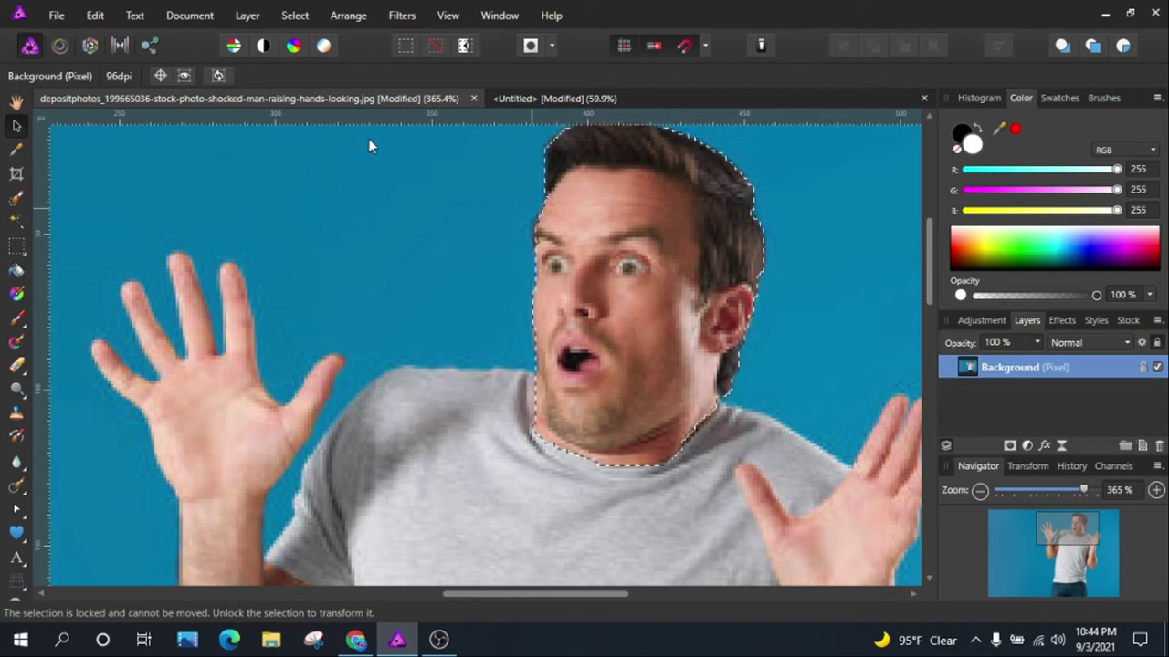
{"action": "left_click", "coordinate": [548, 97]}
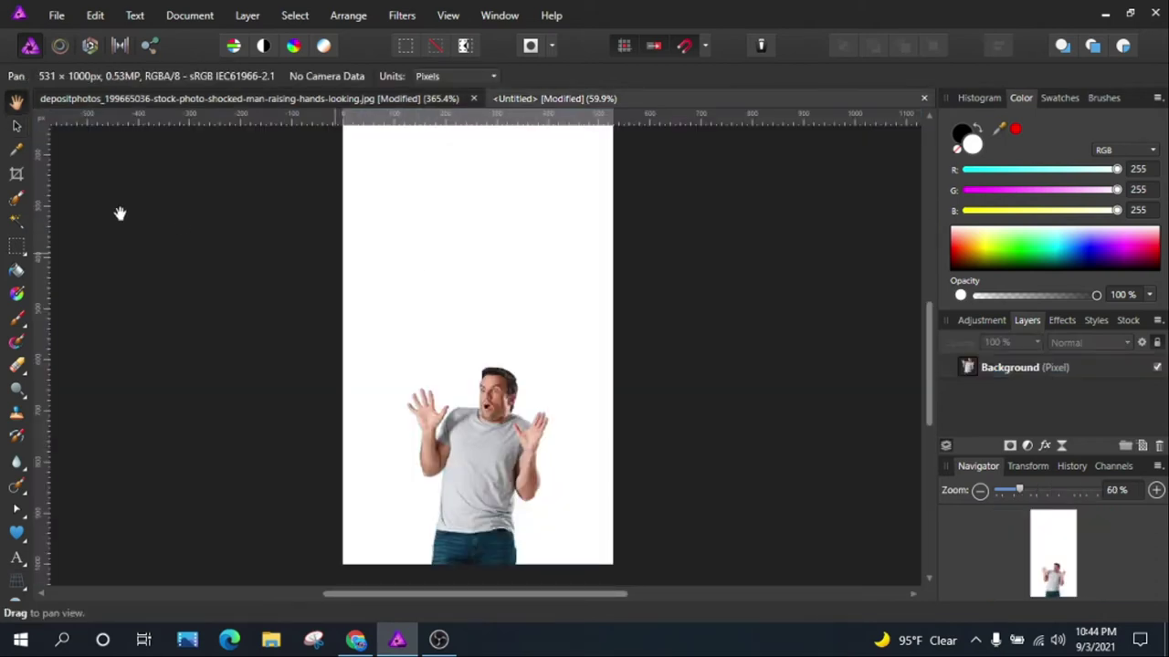
{"action": "left_click", "coordinate": [16, 128]}
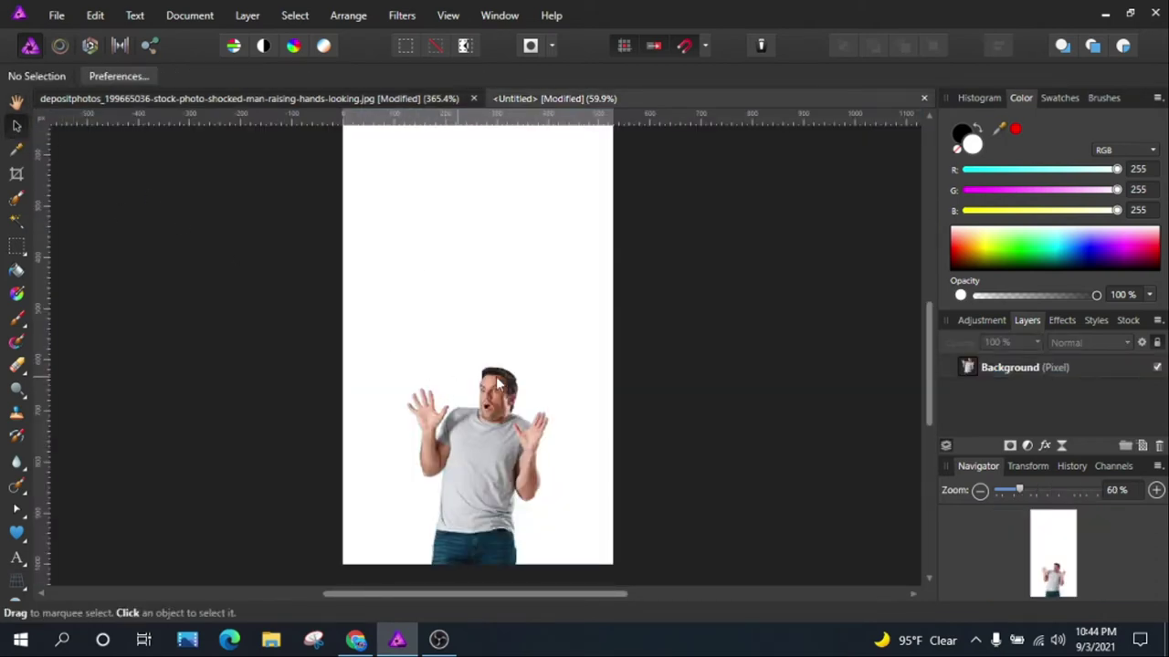
Paste the head into the portrait, move and enlarge it over the body, then undo it.
{"action": "key", "text": "ctrl+v"}
{"action": "scroll", "coordinate": [433, 359], "scroll_direction": "up", "scroll_amount": 2}
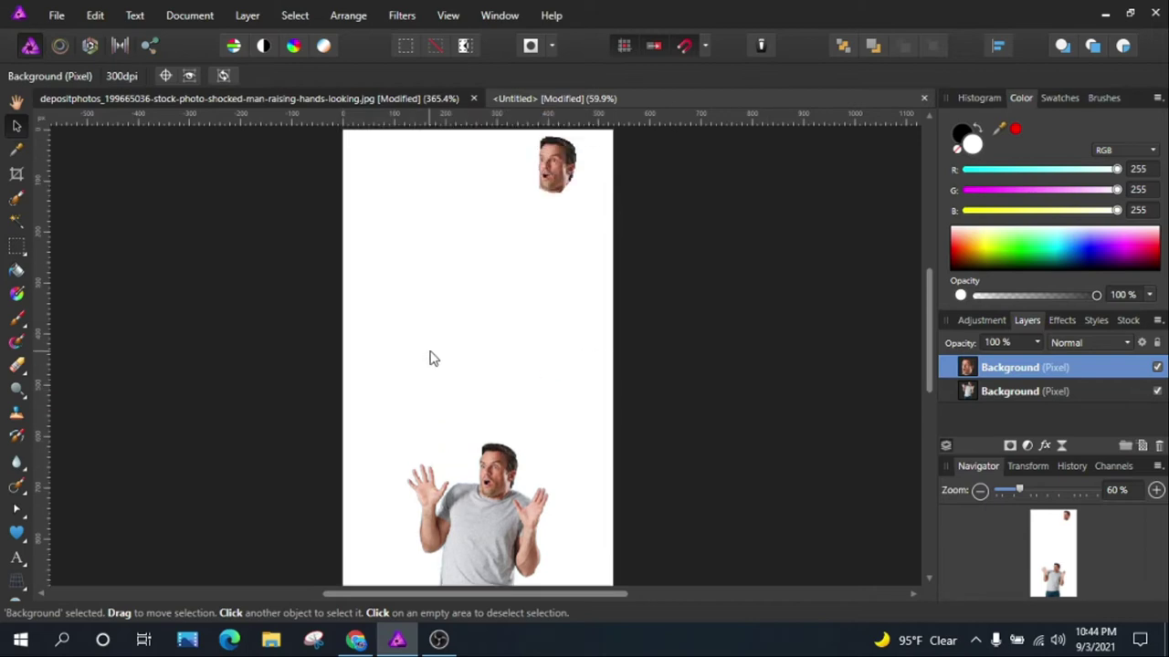
{"action": "left_click_drag", "start_coordinate": [559, 183], "coordinate": [491, 446]}
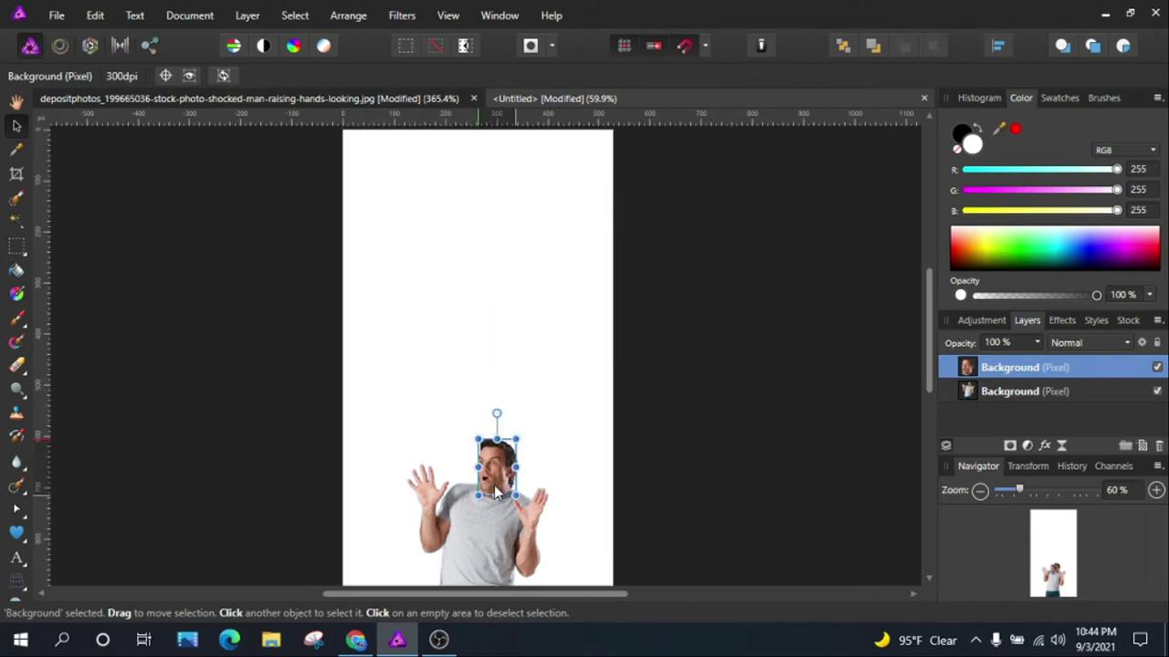
{"action": "scroll", "coordinate": [502, 475], "scroll_direction": "up", "scroll_amount": 2}
{"action": "left_click_drag", "start_coordinate": [462, 398], "coordinate": [396, 177]}
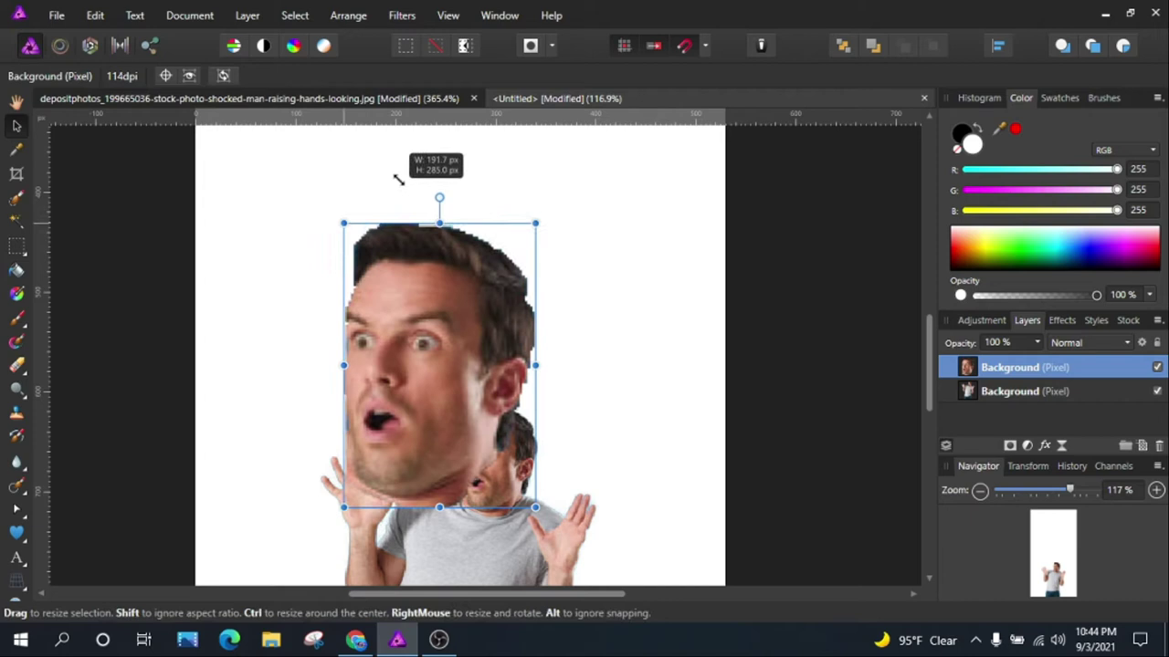
{"action": "left_click_drag", "start_coordinate": [464, 363], "coordinate": [499, 381]}
{"action": "scroll", "coordinate": [498, 381], "scroll_direction": "down", "scroll_amount": 2}
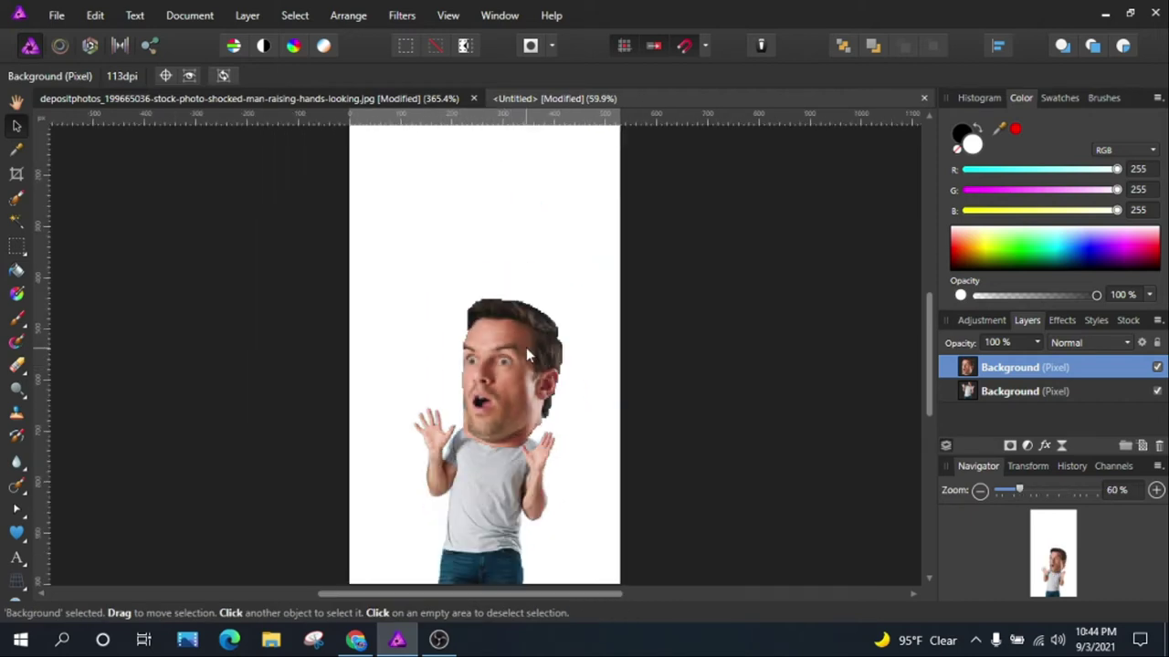
{"action": "scroll", "coordinate": [539, 340], "scroll_direction": "up", "scroll_amount": 1}
{"action": "scroll", "coordinate": [555, 333], "scroll_direction": "up", "scroll_amount": 1}
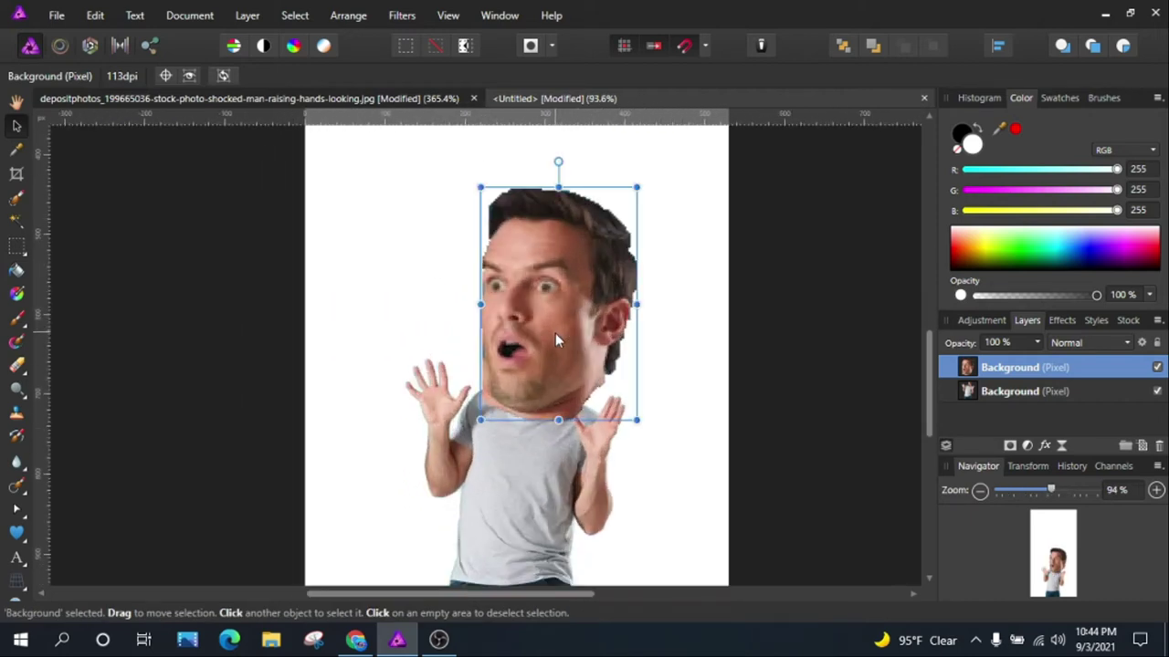
{"action": "key", "text": "ctrl+z"}
{"action": "key", "text": "ctrl+z"}
{"action": "key", "text": "ctrl+z"}
{"action": "key", "text": "ctrl+z"}
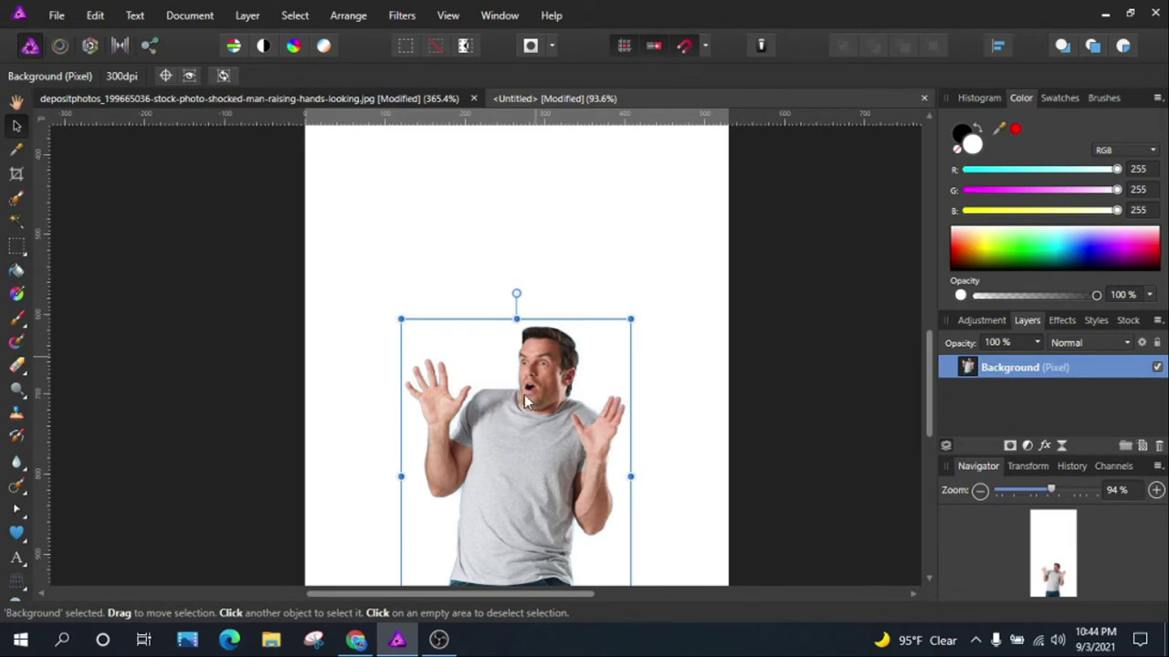
{"action": "scroll", "coordinate": [526, 402], "scroll_direction": "up", "scroll_amount": 3}
Run Refine Selection on the head selection in the stock photo and apply it.
{"action": "left_click", "coordinate": [402, 98]}
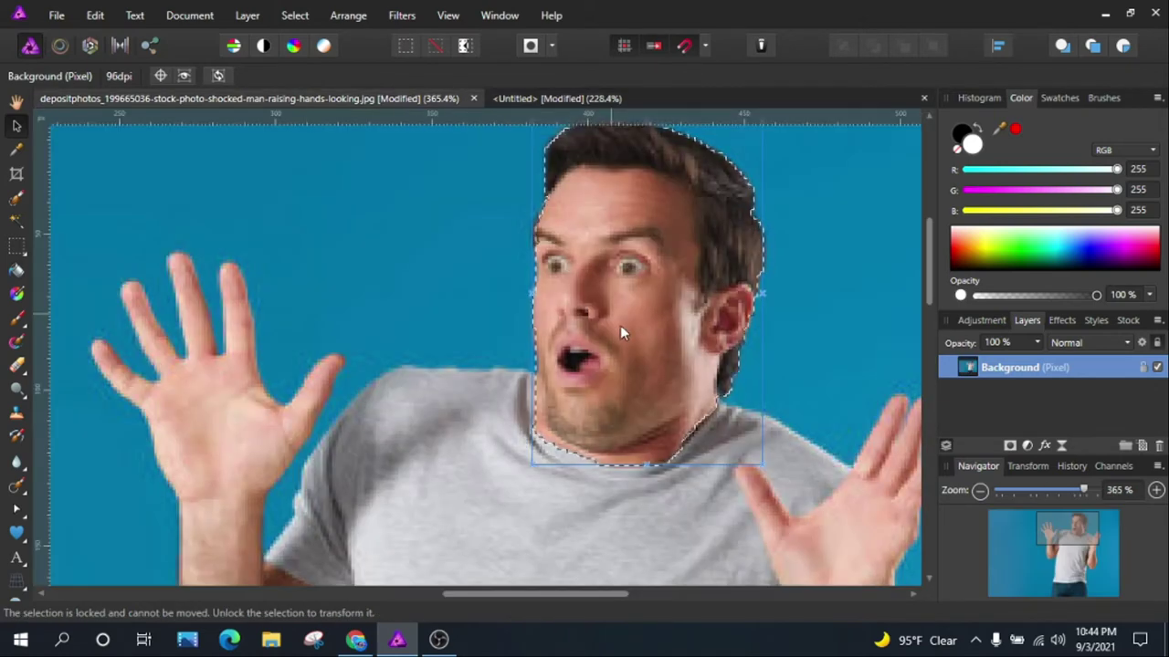
{"action": "scroll", "coordinate": [470, 235], "scroll_direction": "up", "scroll_amount": 2}
{"action": "left_click", "coordinate": [17, 199]}
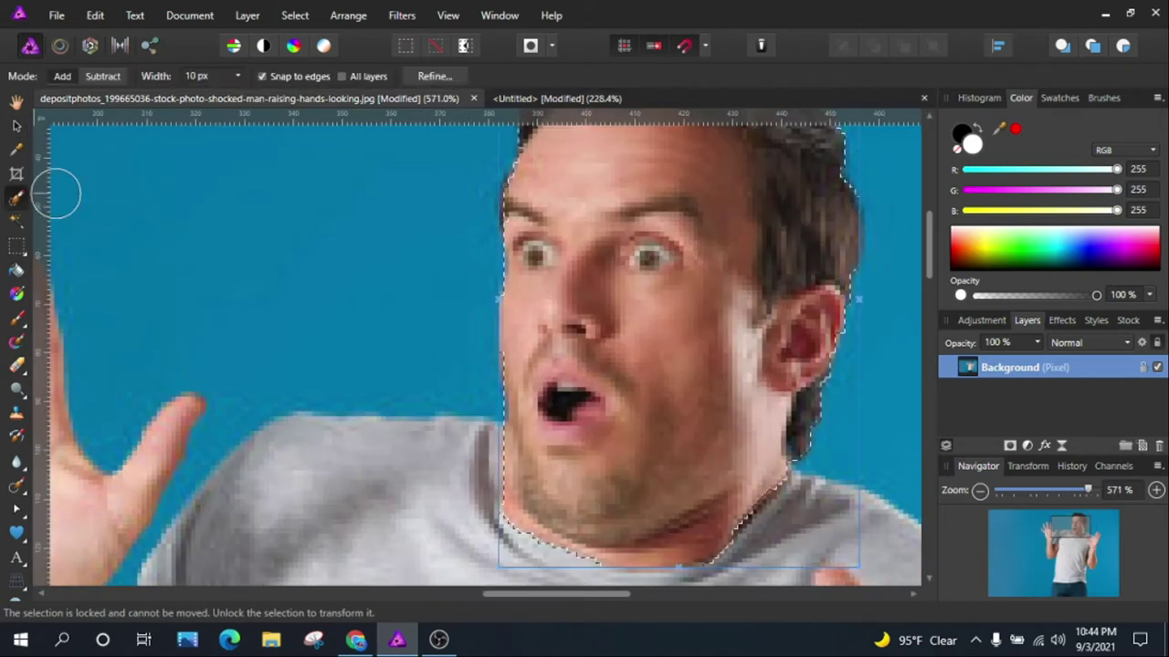
{"action": "scroll", "coordinate": [551, 218], "scroll_direction": "up", "scroll_amount": 1}
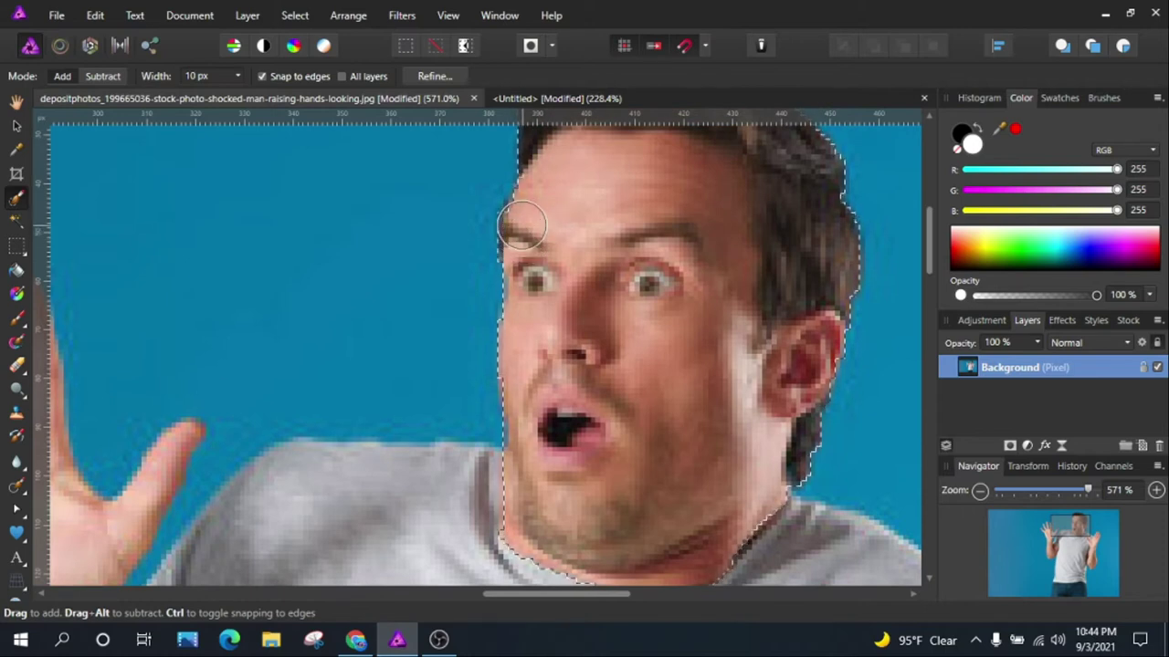
{"action": "scroll", "coordinate": [522, 235], "scroll_direction": "down", "scroll_amount": 2}
{"action": "scroll", "coordinate": [497, 142], "scroll_direction": "up", "scroll_amount": 1}
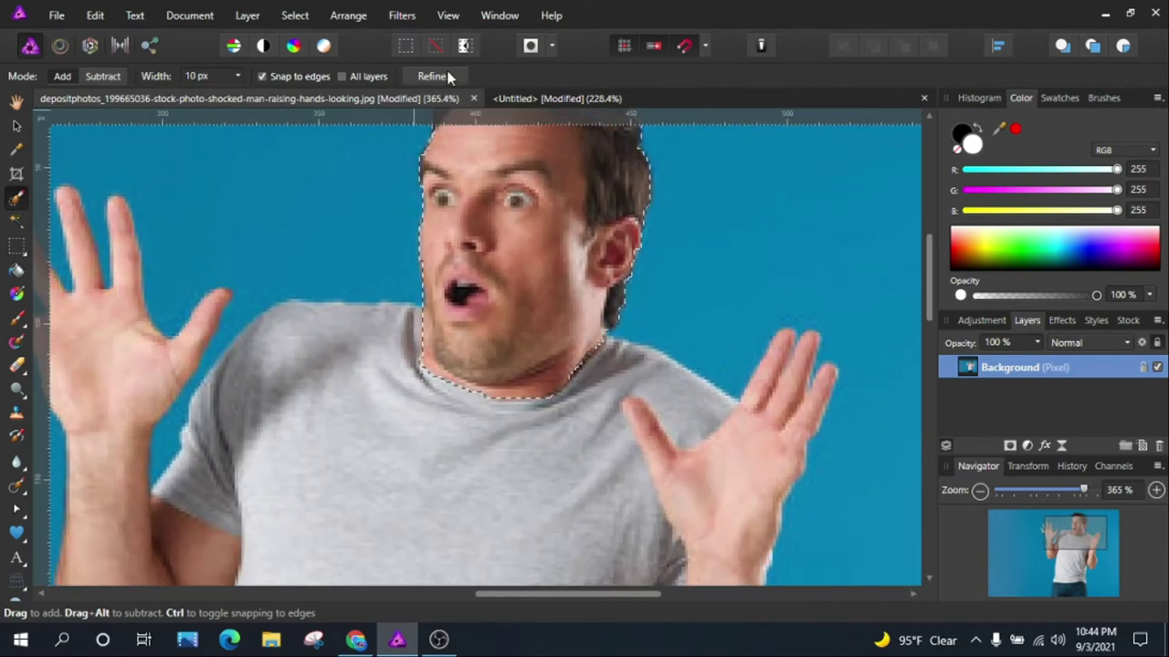
{"action": "left_click", "coordinate": [432, 77]}
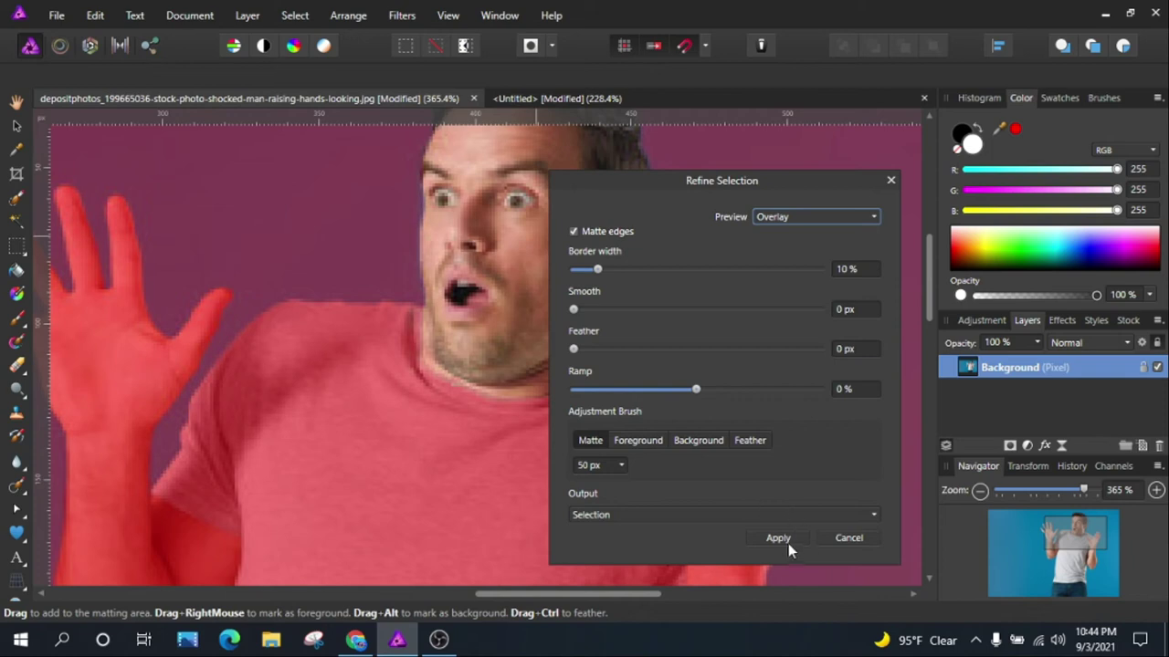
{"action": "left_click", "coordinate": [788, 543]}
{"action": "scroll", "coordinate": [707, 466], "scroll_direction": "down", "scroll_amount": 2}
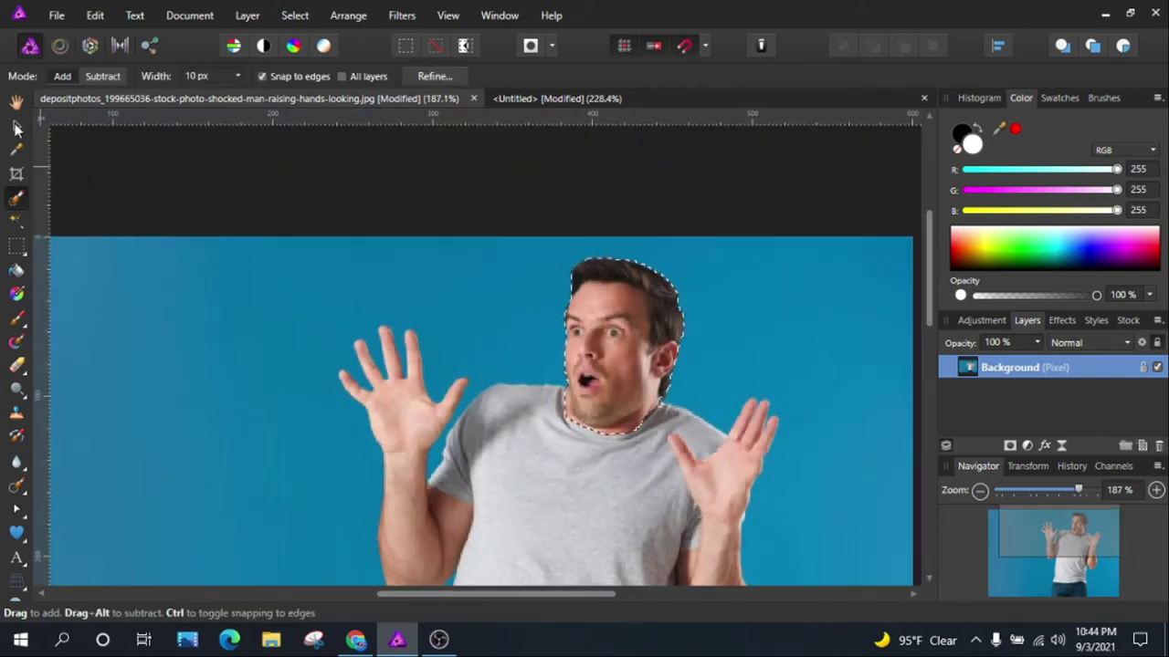
Paste the refined head into the Untitled portrait, scale it up and place it over the original head.
{"action": "left_click", "coordinate": [15, 127]}
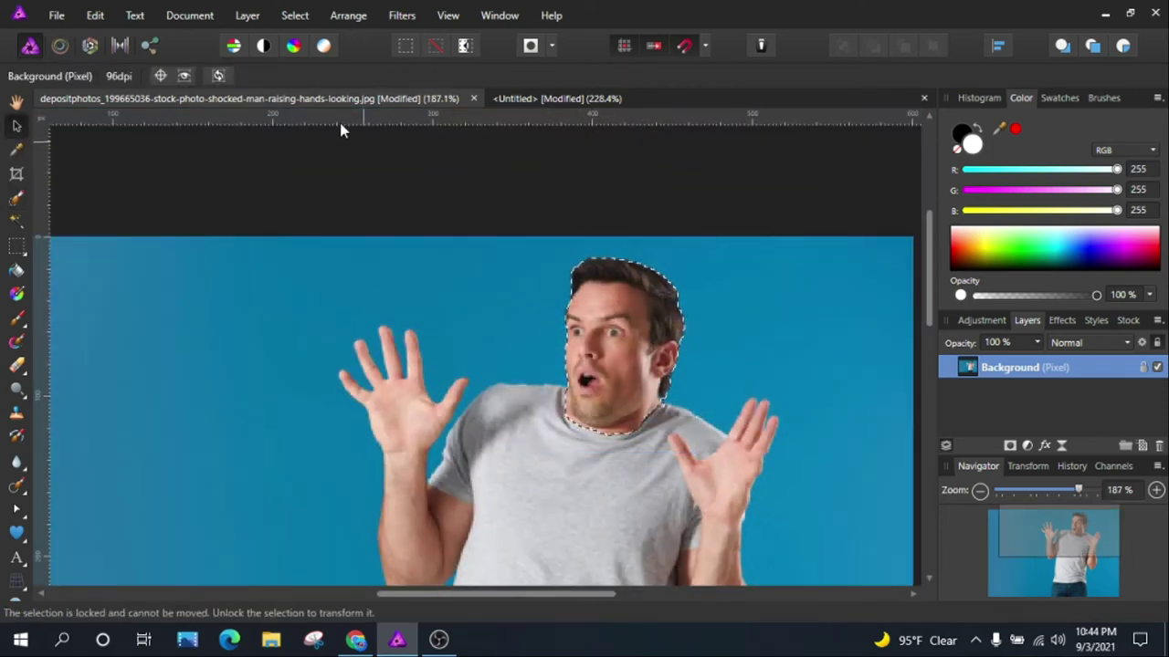
{"action": "left_click", "coordinate": [561, 98]}
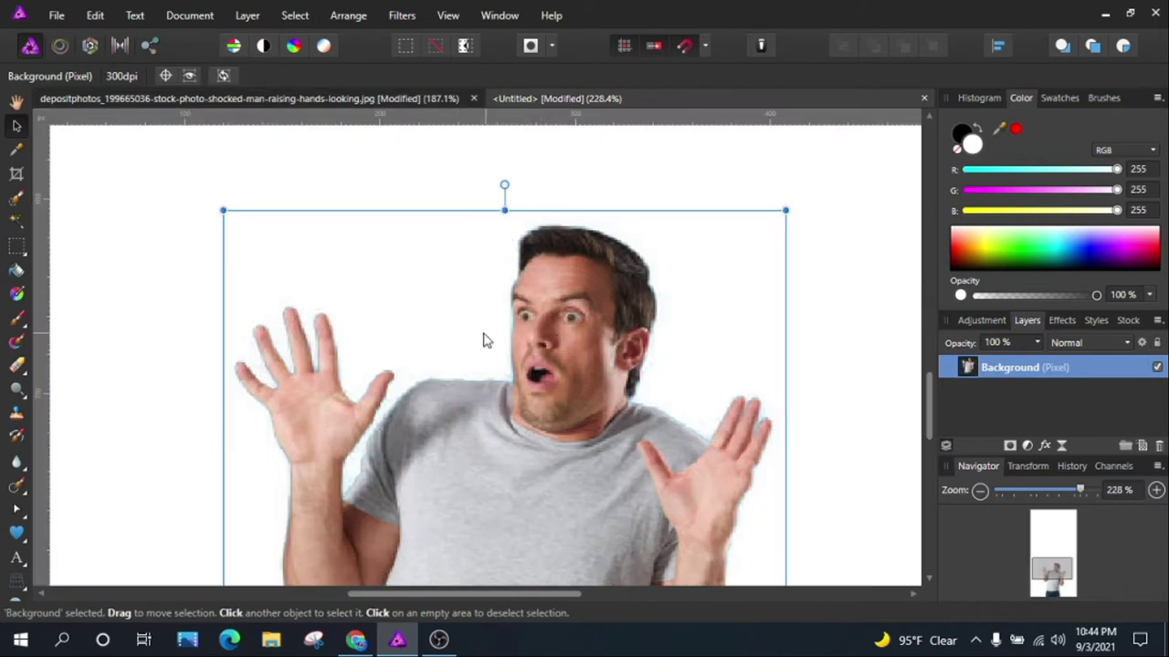
{"action": "key", "text": "ctrl+v"}
{"action": "scroll", "coordinate": [470, 331], "scroll_direction": "down", "scroll_amount": 2}
{"action": "mouse_move", "coordinate": [628, 263]}
{"action": "left_mouse_down"}
{"action": "mouse_move", "coordinate": [430, 173]}
{"action": "mouse_move", "coordinate": [512, 111]}
{"action": "left_mouse_up"}
{"action": "mouse_move", "coordinate": [596, 302]}
{"action": "left_mouse_down"}
{"action": "mouse_move", "coordinate": [534, 308]}
{"action": "mouse_move", "coordinate": [546, 314]}
{"action": "left_mouse_up"}
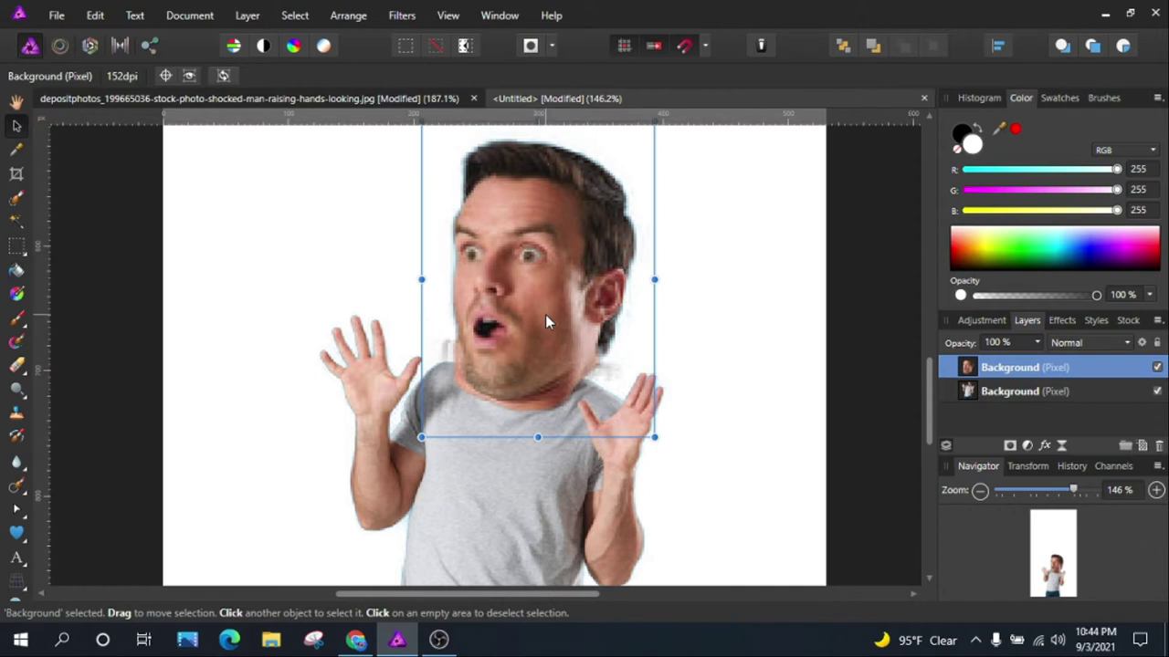
{"action": "scroll", "coordinate": [545, 314], "scroll_direction": "down", "scroll_amount": 2}
{"action": "left_click_drag", "start_coordinate": [485, 292], "coordinate": [438, 229]}
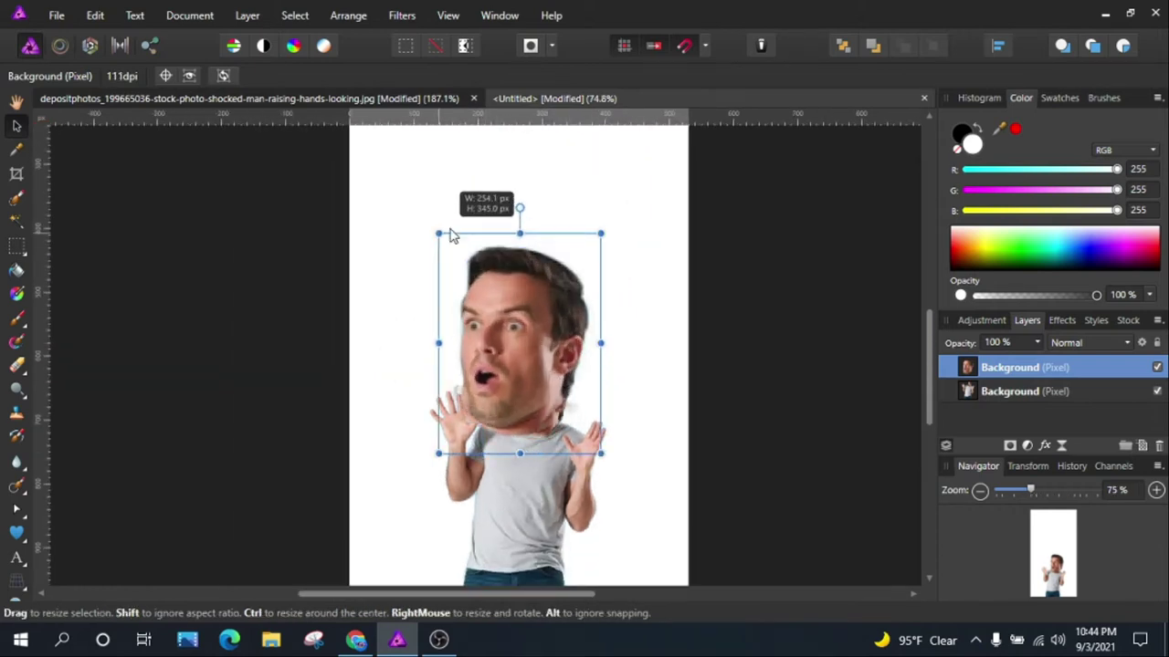
{"action": "left_click_drag", "start_coordinate": [517, 342], "coordinate": [535, 344]}
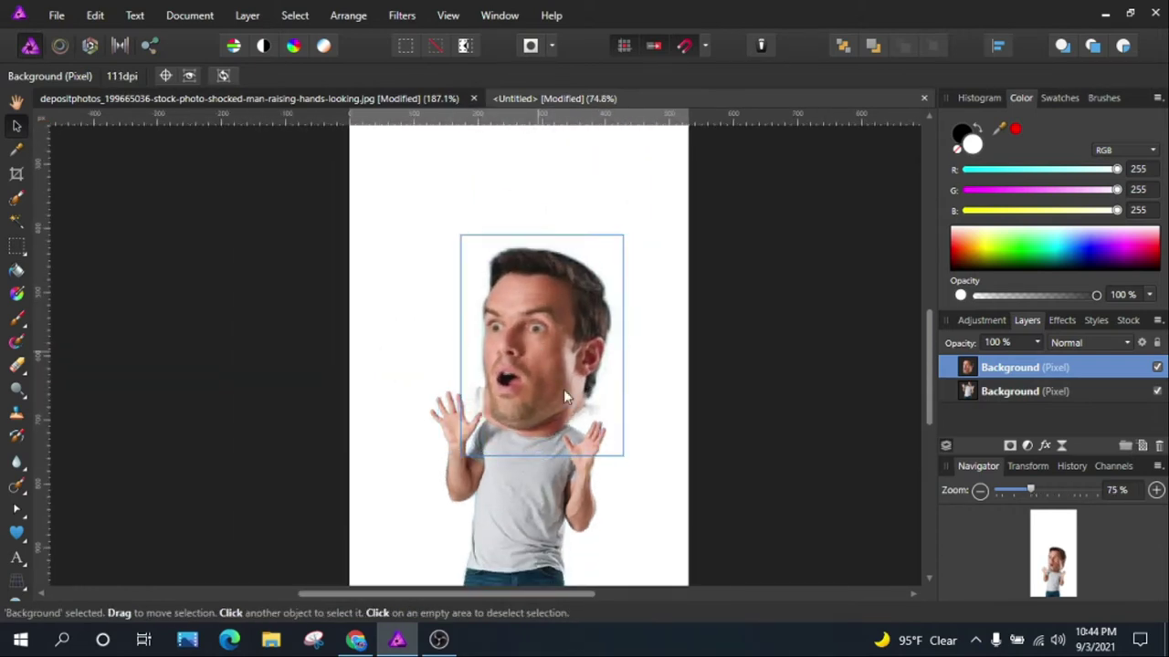
{"action": "scroll", "coordinate": [563, 389], "scroll_direction": "up", "scroll_amount": 2}
Erase the stray fringes around the big head's chin and neck with the Erase Brush.
{"action": "left_click", "coordinate": [18, 366]}
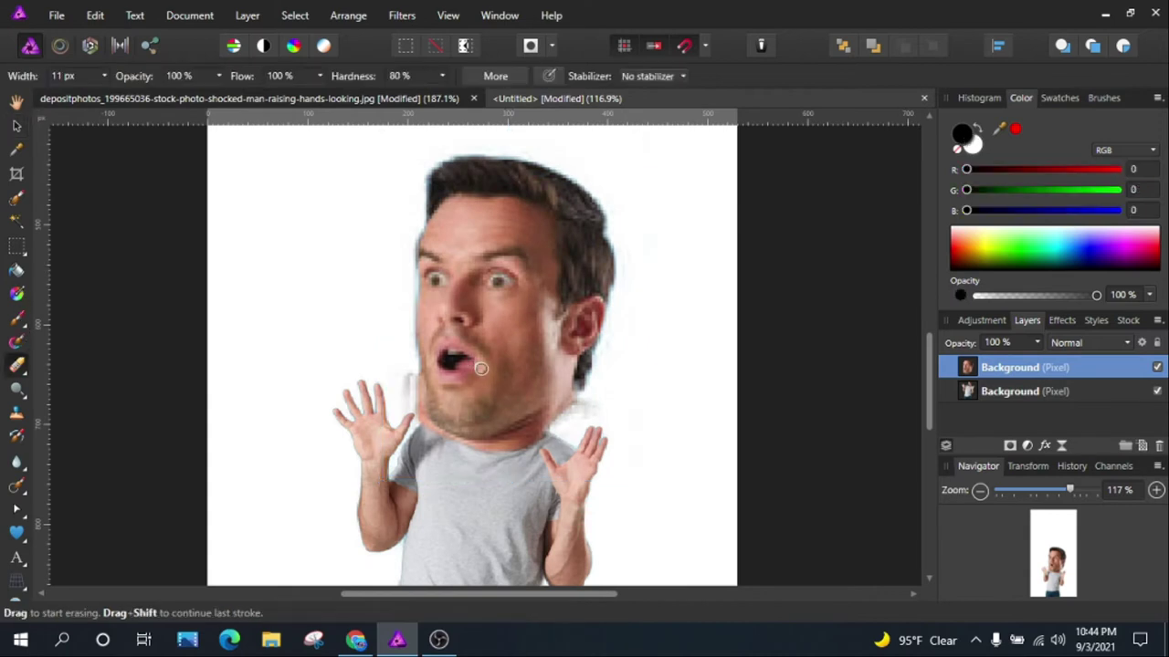
{"action": "scroll", "coordinate": [699, 417], "scroll_direction": "up", "scroll_amount": 2}
{"action": "scroll", "coordinate": [722, 345], "scroll_direction": "up", "scroll_amount": 1}
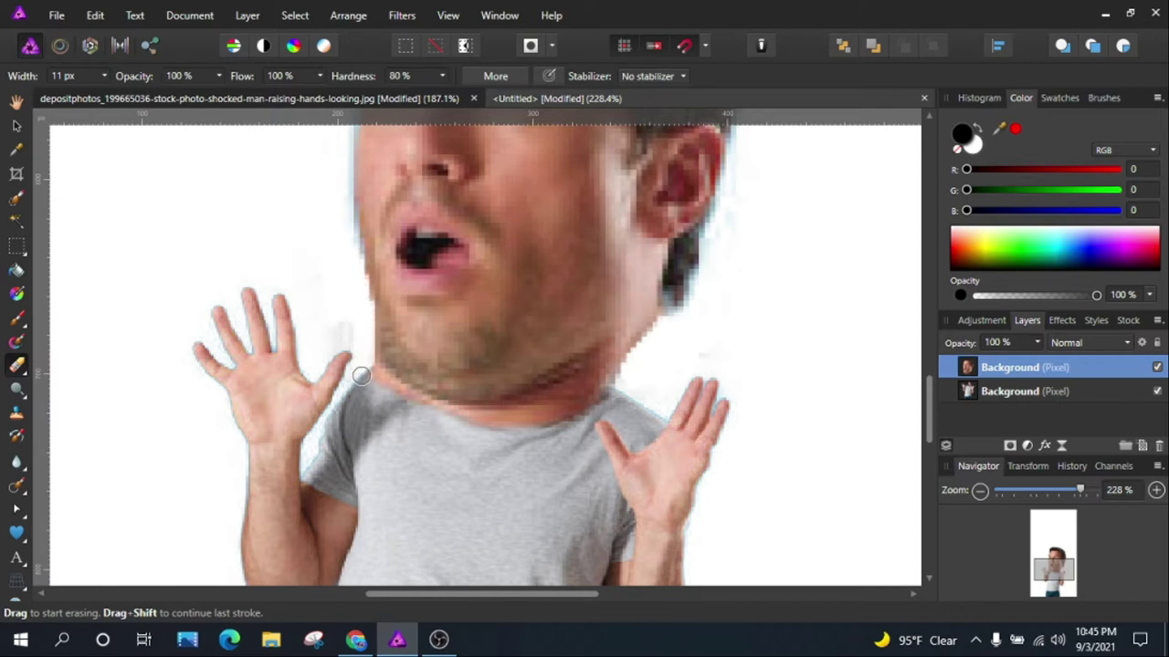
{"action": "scroll", "coordinate": [362, 366], "scroll_direction": "down", "scroll_amount": 5}
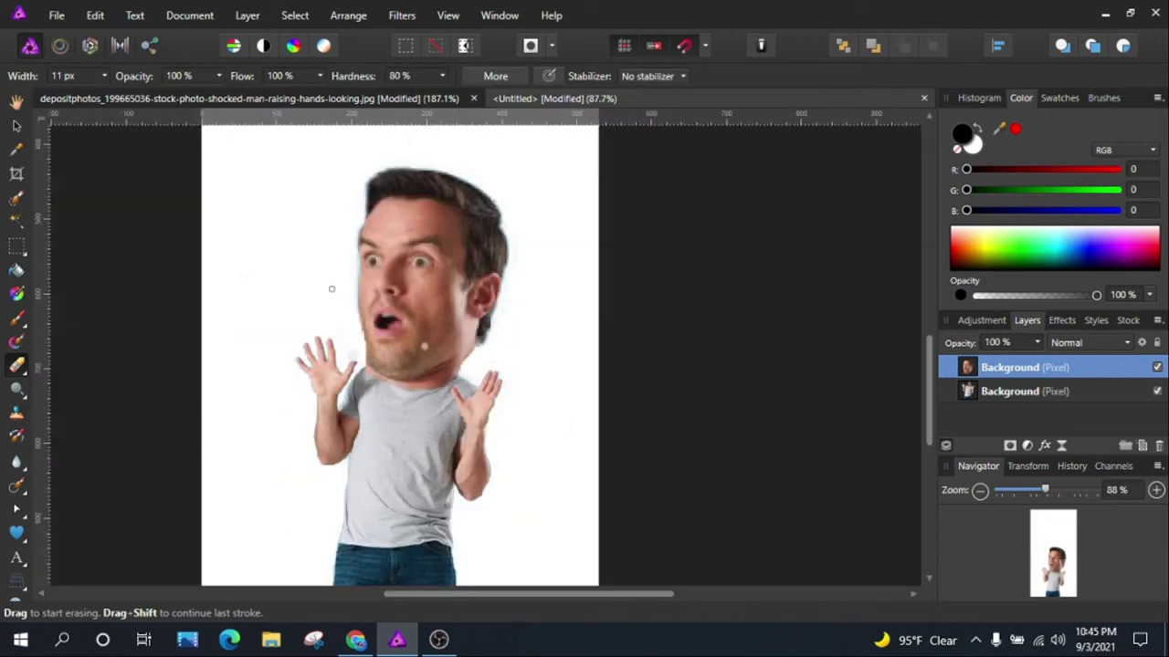
{"action": "scroll", "coordinate": [339, 259], "scroll_direction": "up", "scroll_amount": 3}
{"action": "scroll", "coordinate": [366, 255], "scroll_direction": "up", "scroll_amount": 3}
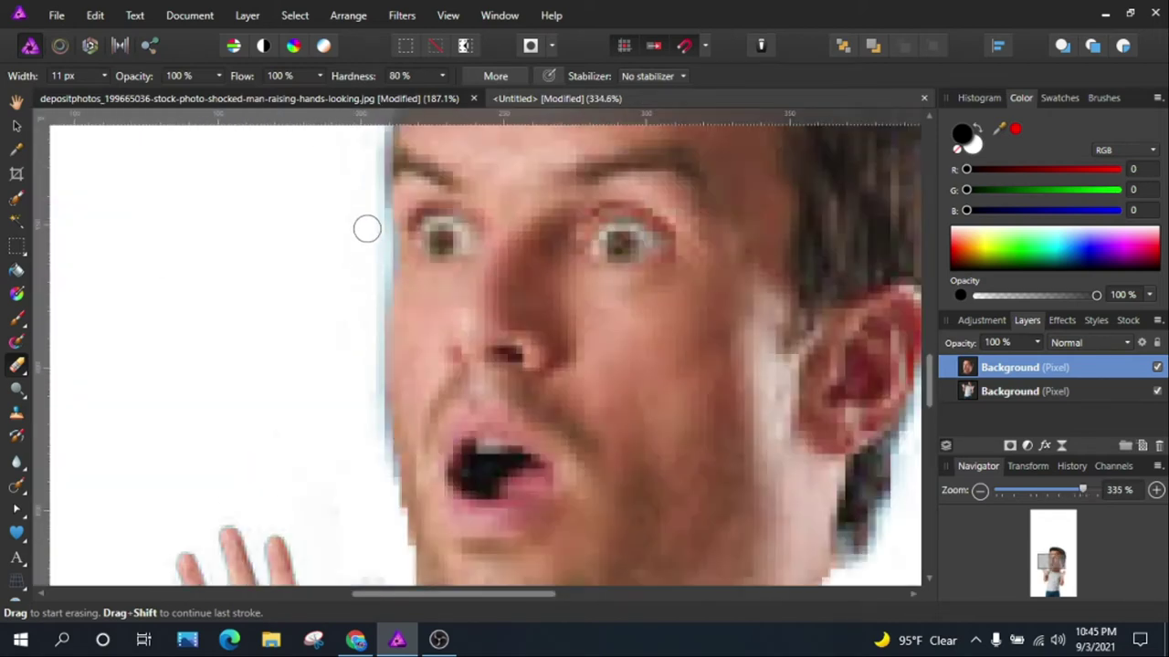
{"action": "scroll", "coordinate": [330, 254], "scroll_direction": "down", "scroll_amount": 4}
{"action": "scroll", "coordinate": [298, 309], "scroll_direction": "down", "scroll_amount": 1}
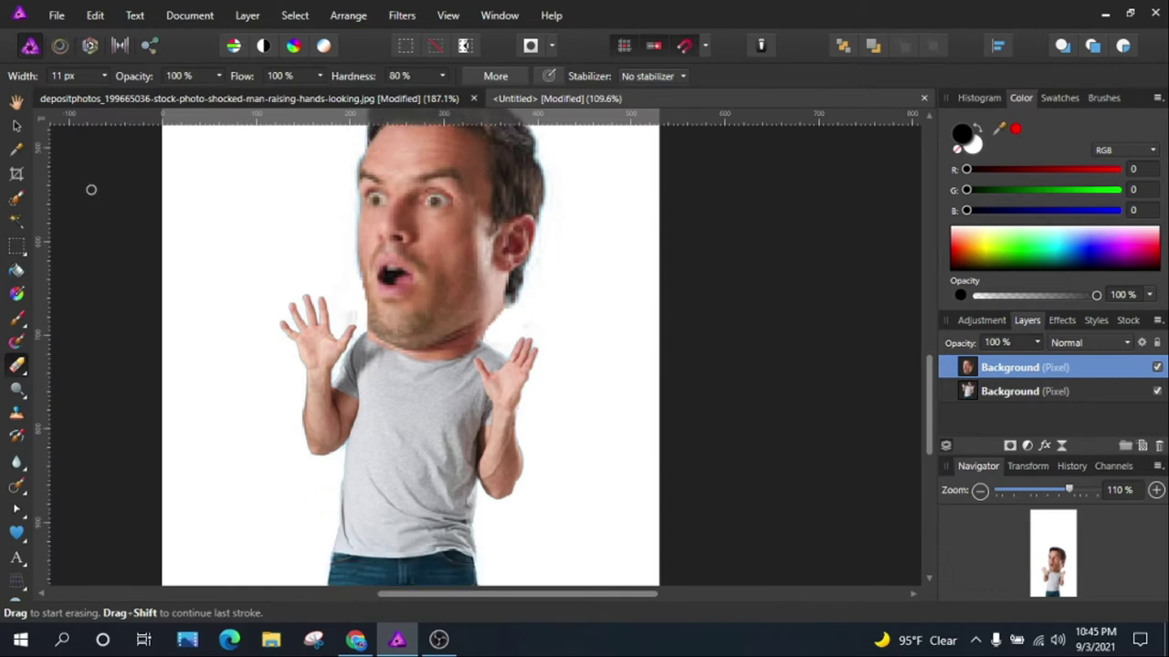
{"action": "left_click", "coordinate": [17, 128]}
{"action": "scroll", "coordinate": [434, 249], "scroll_direction": "down", "scroll_amount": 3}
{"action": "scroll", "coordinate": [433, 301], "scroll_direction": "up", "scroll_amount": 1}
{"action": "scroll", "coordinate": [435, 320], "scroll_direction": "up", "scroll_amount": 1}
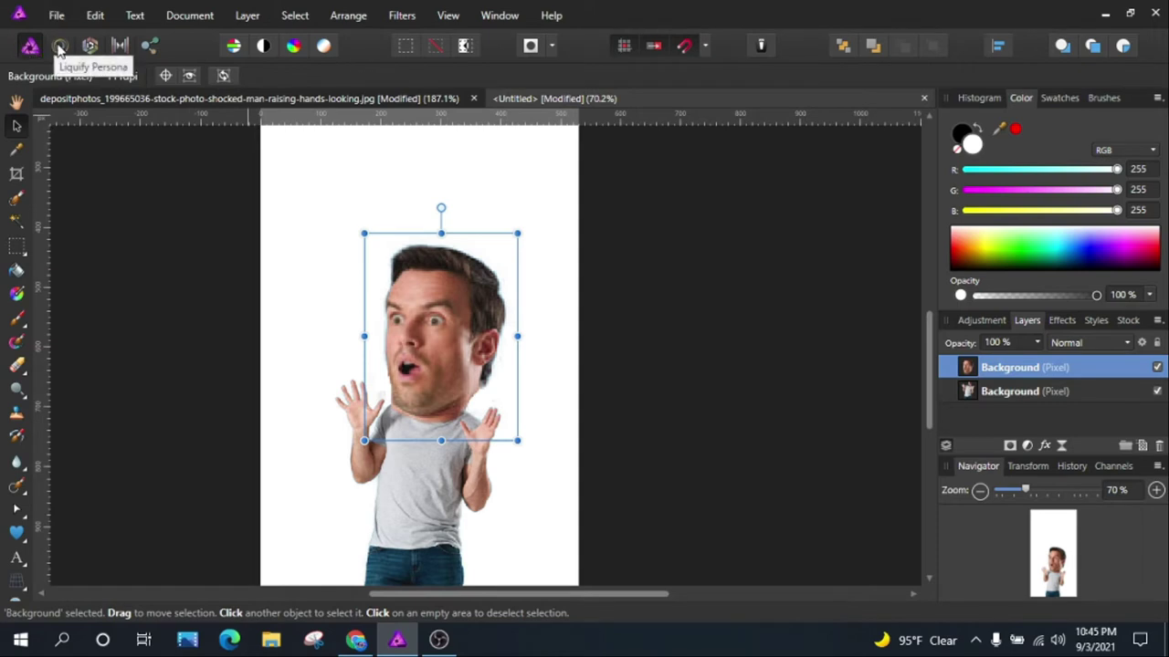
In the Liquify Persona, push the jaw edge and left jawline into shape.
{"action": "left_click", "coordinate": [59, 48]}
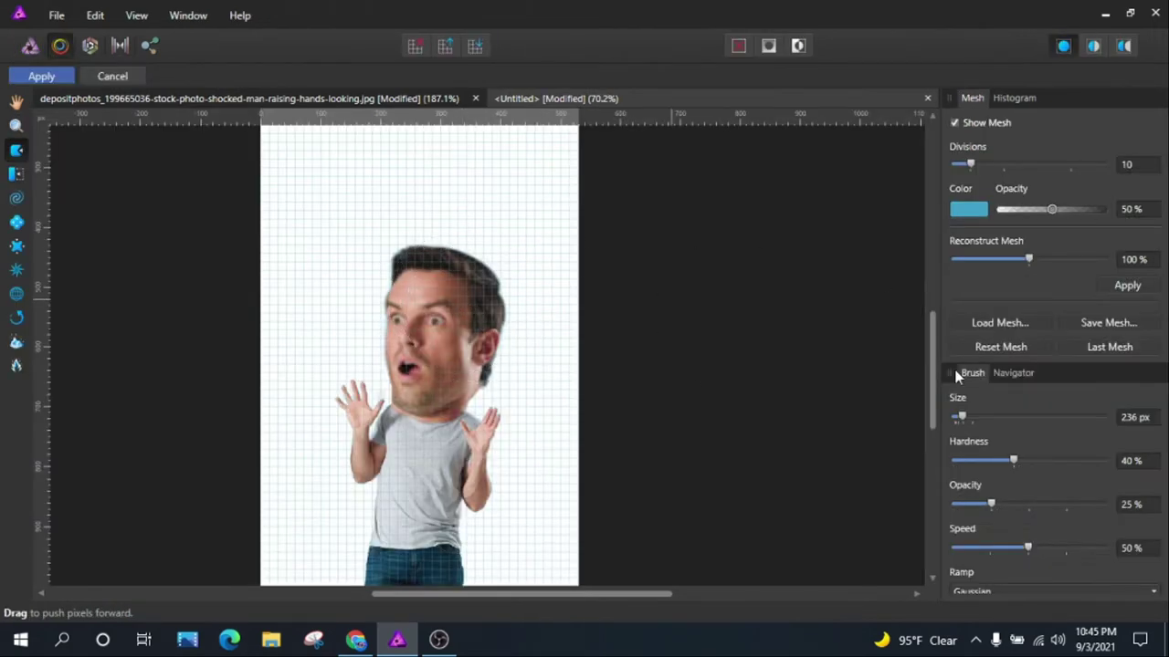
{"action": "scroll", "coordinate": [365, 323], "scroll_direction": "up", "scroll_amount": 1}
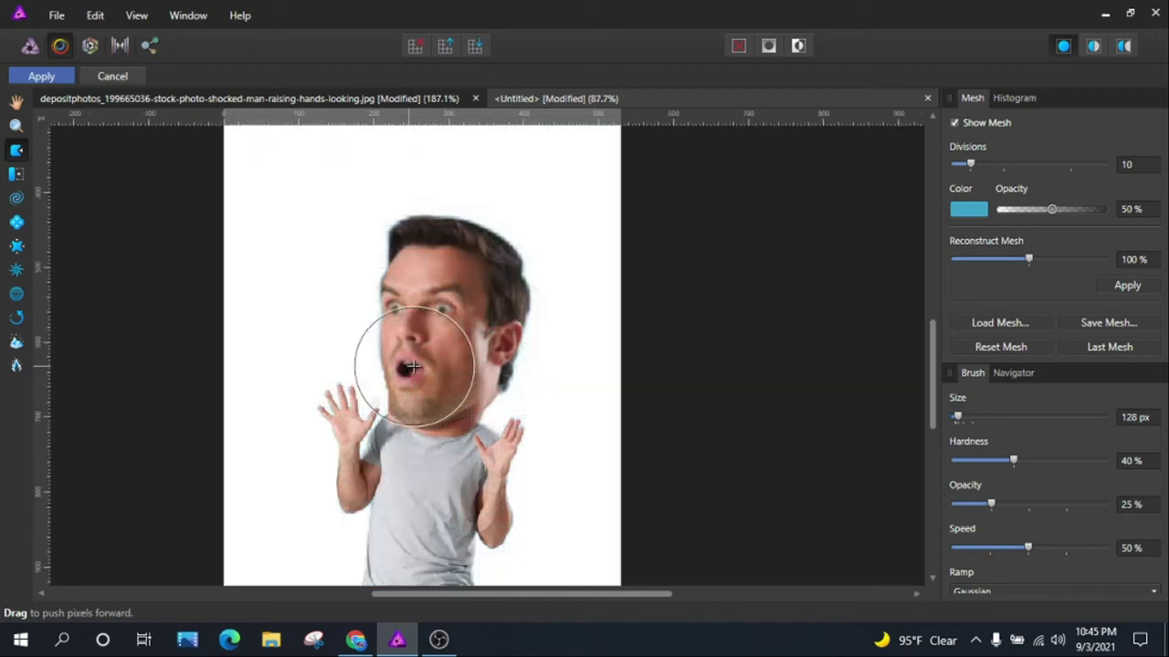
{"action": "scroll", "coordinate": [560, 274], "scroll_direction": "up", "scroll_amount": 2}
{"action": "scroll", "coordinate": [615, 326], "scroll_direction": "up", "scroll_amount": 2}
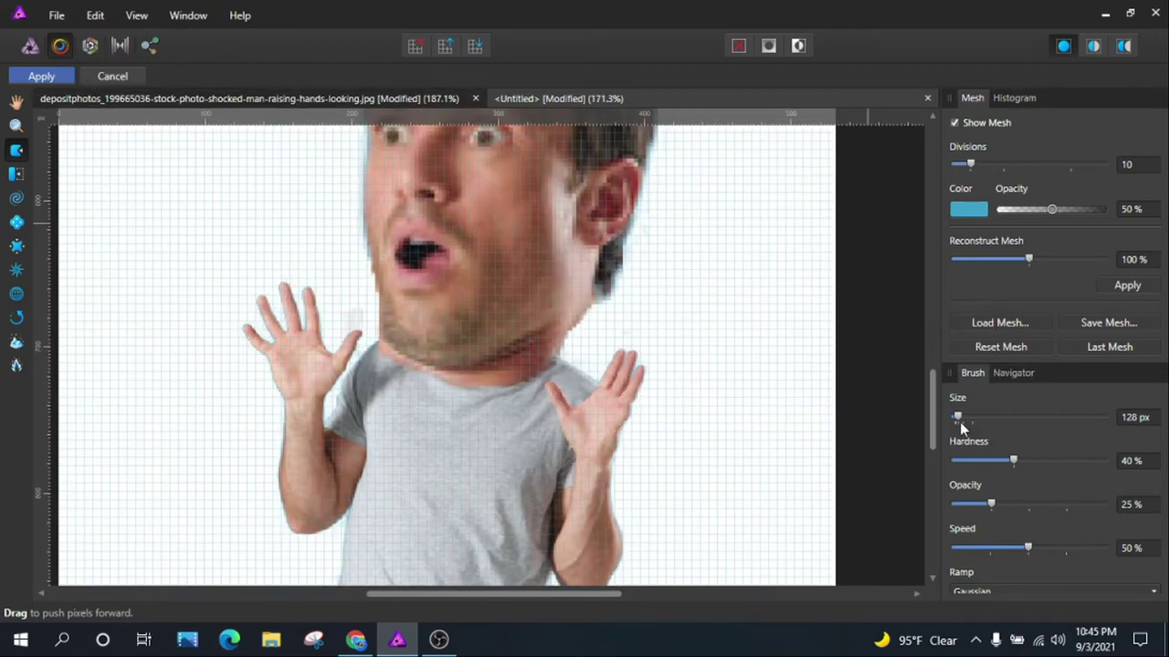
{"action": "scroll", "coordinate": [541, 375], "scroll_direction": "up", "scroll_amount": 2}
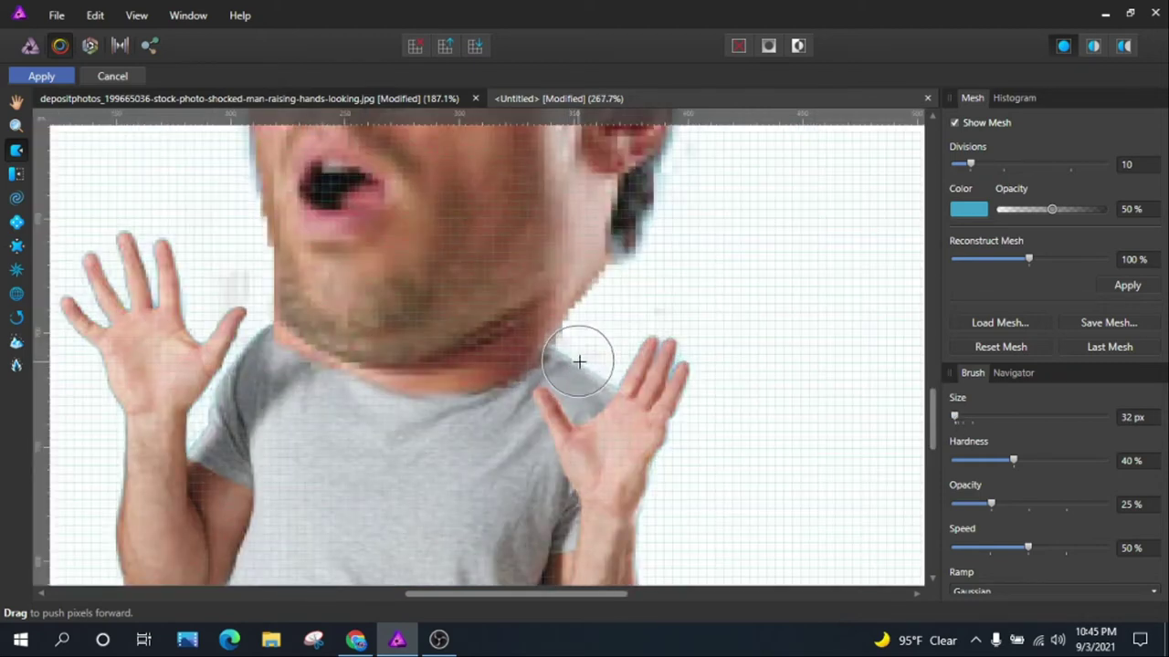
{"action": "mouse_move", "coordinate": [601, 292]}
{"action": "left_mouse_down"}
{"action": "mouse_move", "coordinate": [548, 318]}
{"action": "mouse_move", "coordinate": [600, 271]}
{"action": "mouse_move", "coordinate": [522, 361]}
{"action": "mouse_move", "coordinate": [469, 386]}
{"action": "left_mouse_up"}
{"action": "mouse_move", "coordinate": [529, 363]}
{"action": "left_mouse_down"}
{"action": "mouse_move", "coordinate": [282, 386]}
{"action": "mouse_move", "coordinate": [272, 319]}
{"action": "mouse_move", "coordinate": [253, 320]}
{"action": "mouse_move", "coordinate": [338, 356]}
{"action": "left_mouse_up"}
{"action": "left_click_drag", "start_coordinate": [281, 308], "coordinate": [350, 331]}
{"action": "left_click_drag", "start_coordinate": [279, 303], "coordinate": [385, 368]}
Smooth the neck seam above the shirt collar with Push Forward and zoom out to check.
{"action": "scroll", "coordinate": [384, 368], "scroll_direction": "down", "scroll_amount": 3}
{"action": "scroll", "coordinate": [540, 341], "scroll_direction": "up", "scroll_amount": 4}
{"action": "left_click_drag", "start_coordinate": [508, 326], "coordinate": [595, 336]}
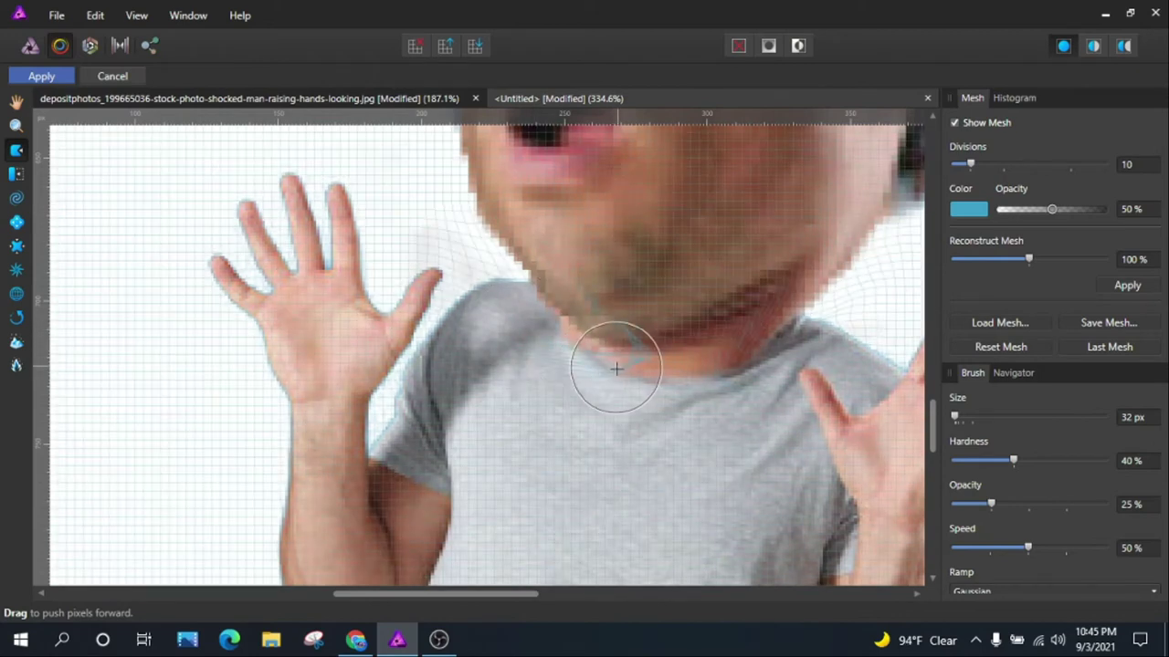
{"action": "scroll", "coordinate": [623, 358], "scroll_direction": "down", "scroll_amount": 3}
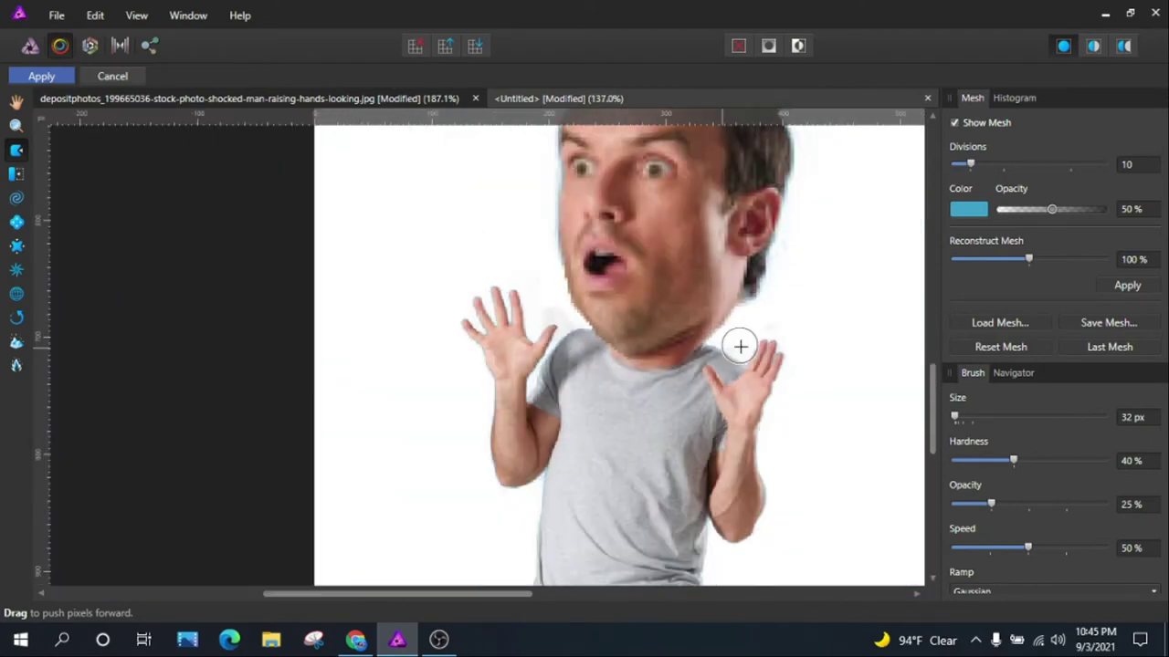
{"action": "scroll", "coordinate": [731, 365], "scroll_direction": "up", "scroll_amount": 3}
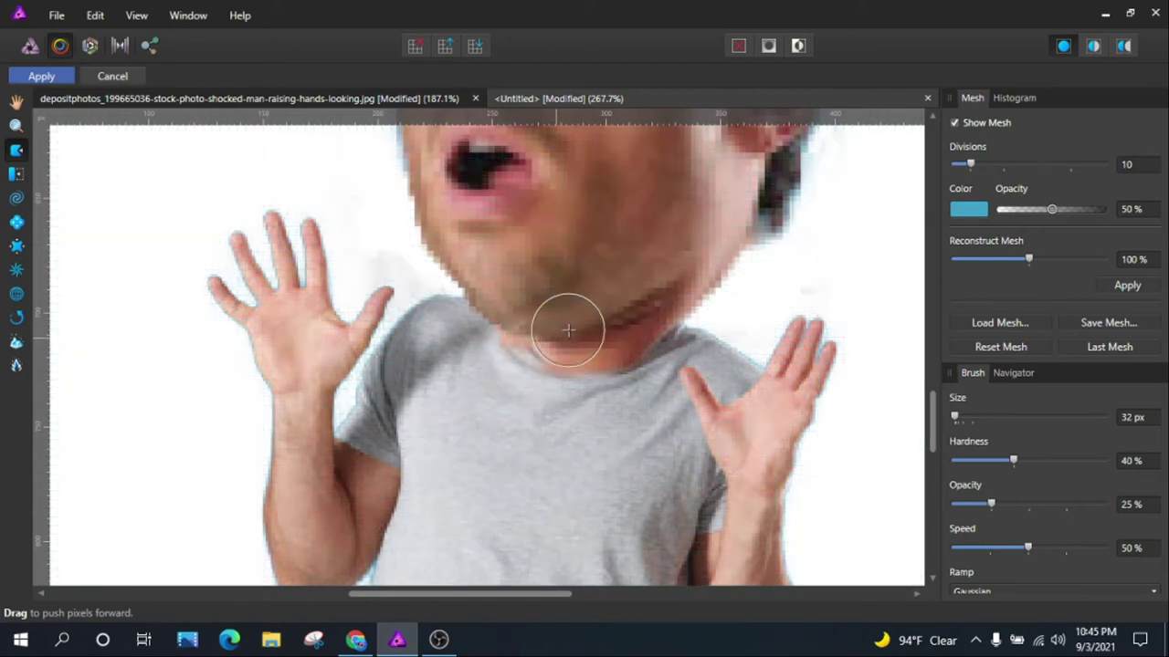
{"action": "scroll", "coordinate": [621, 297], "scroll_direction": "down", "scroll_amount": 2}
{"action": "scroll", "coordinate": [547, 313], "scroll_direction": "up", "scroll_amount": 3}
{"action": "scroll", "coordinate": [532, 319], "scroll_direction": "up", "scroll_amount": 2}
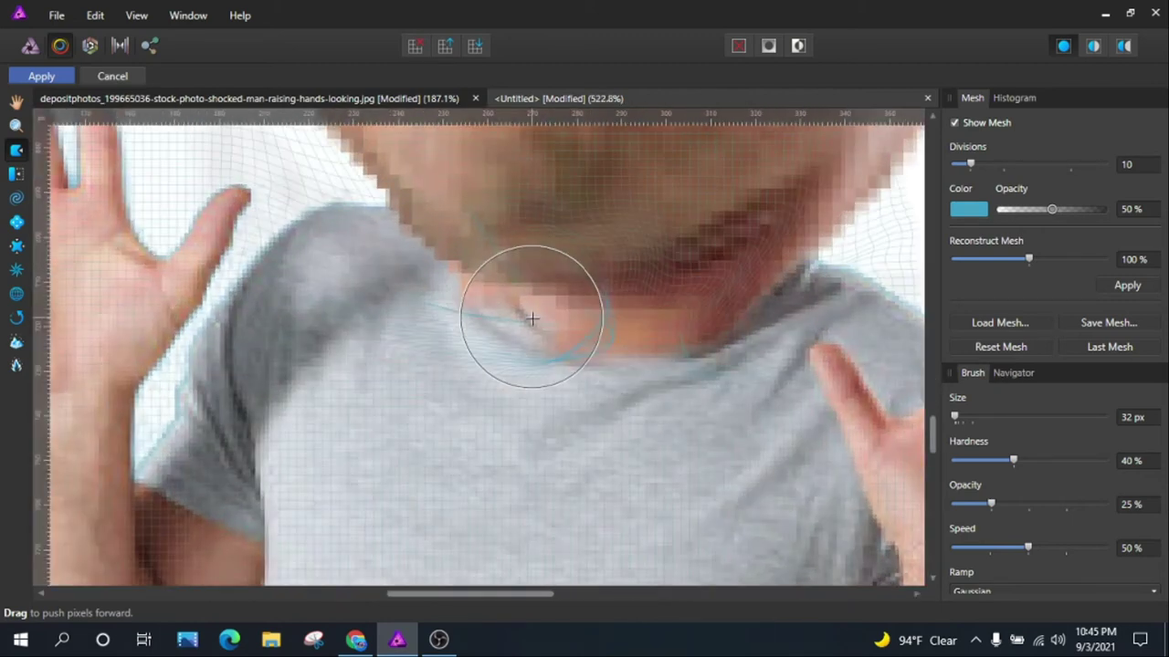
{"action": "scroll", "coordinate": [469, 284], "scroll_direction": "down", "scroll_amount": 2}
{"action": "scroll", "coordinate": [502, 274], "scroll_direction": "down", "scroll_amount": 1}
{"action": "scroll", "coordinate": [553, 271], "scroll_direction": "down", "scroll_amount": 1}
{"action": "scroll", "coordinate": [639, 265], "scroll_direction": "down", "scroll_amount": 2}
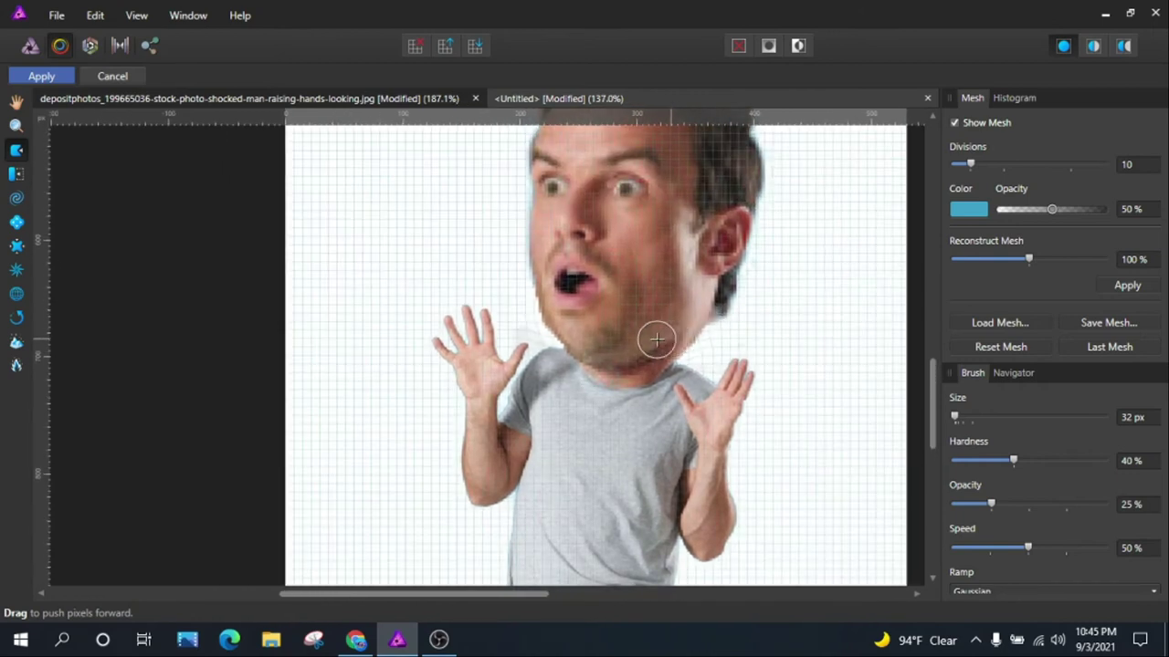
Push the chin edge and smooth the chin into the neck and shirt.
{"action": "scroll", "coordinate": [657, 340], "scroll_direction": "up", "scroll_amount": 3}
{"action": "scroll", "coordinate": [551, 370], "scroll_direction": "down", "scroll_amount": 2}
{"action": "scroll", "coordinate": [618, 332], "scroll_direction": "up", "scroll_amount": 1}
{"action": "scroll", "coordinate": [654, 245], "scroll_direction": "up", "scroll_amount": 1}
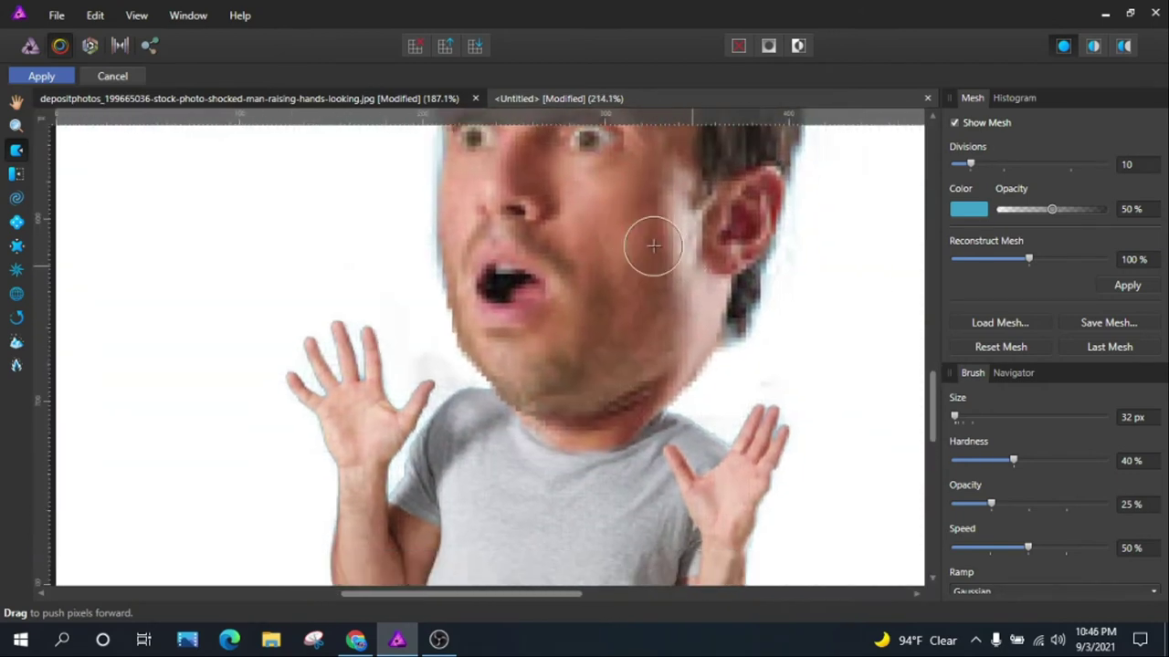
{"action": "scroll", "coordinate": [653, 245], "scroll_direction": "up", "scroll_amount": 2}
{"action": "left_click_drag", "start_coordinate": [704, 328], "coordinate": [613, 337]}
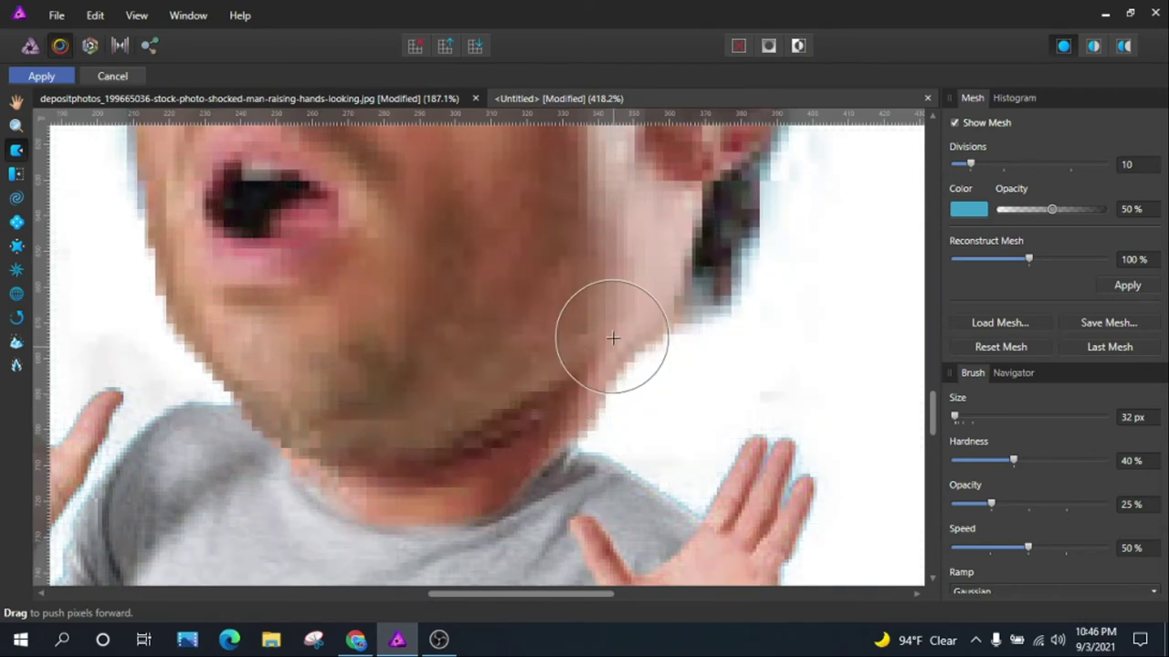
{"action": "left_click_drag", "start_coordinate": [578, 405], "coordinate": [583, 398]}
{"action": "scroll", "coordinate": [583, 397], "scroll_direction": "up", "scroll_amount": 1}
{"action": "scroll", "coordinate": [639, 374], "scroll_direction": "down", "scroll_amount": 3}
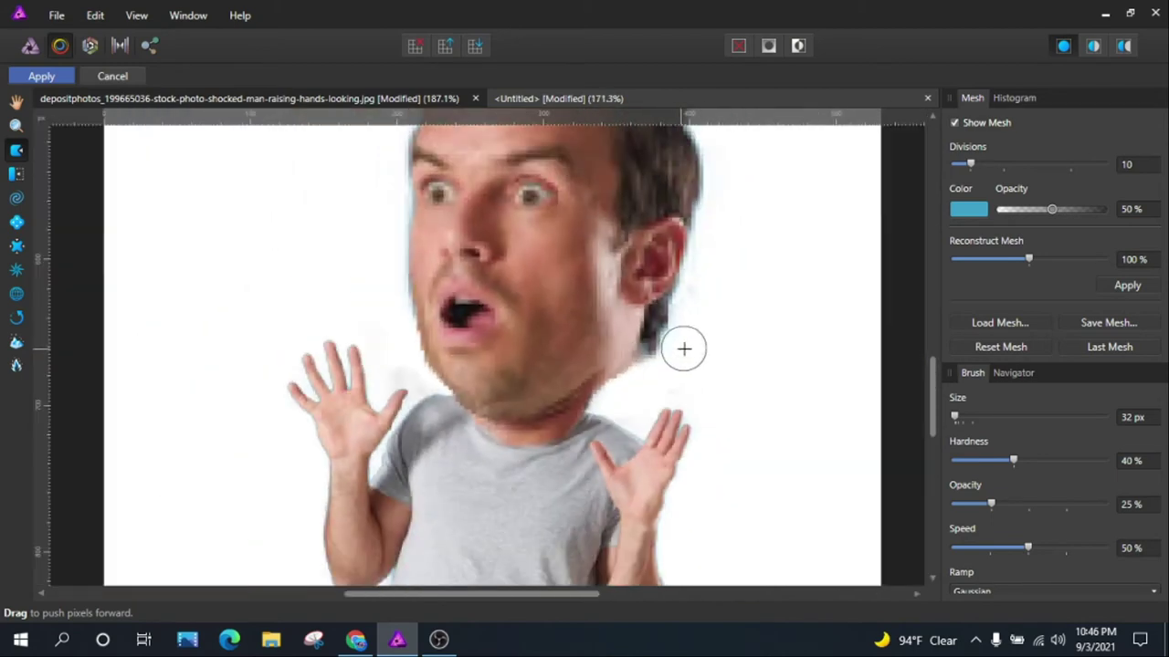
{"action": "scroll", "coordinate": [615, 407], "scroll_direction": "up", "scroll_amount": 3}
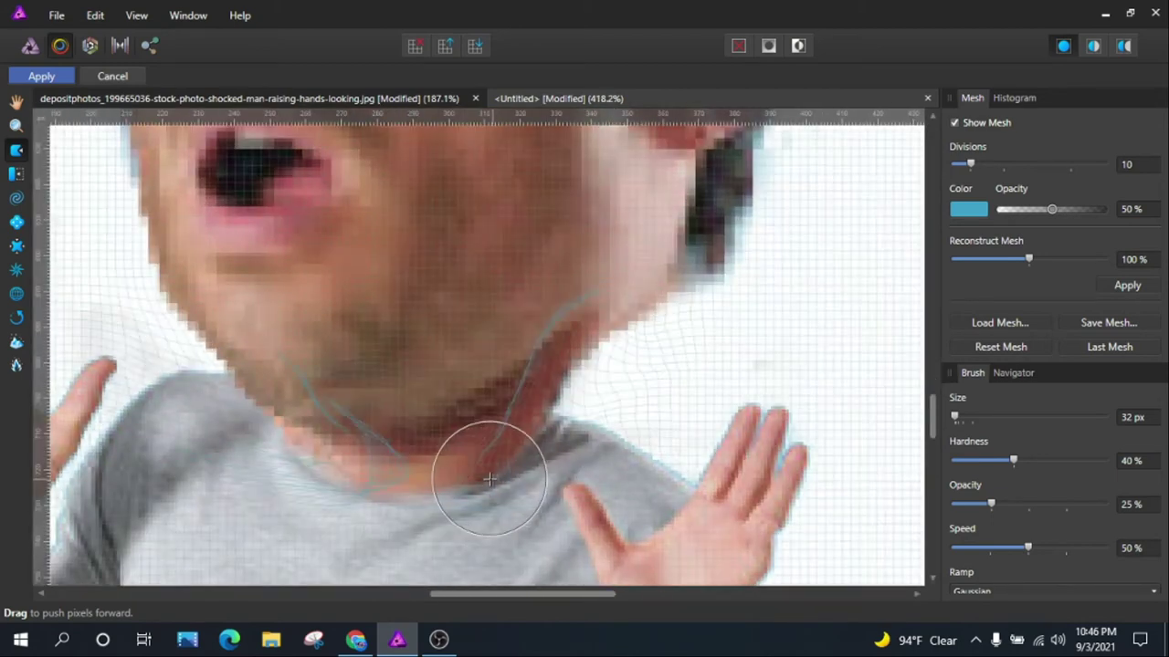
{"action": "mouse_move", "coordinate": [455, 494]}
{"action": "left_mouse_down"}
{"action": "mouse_move", "coordinate": [417, 470]}
{"action": "mouse_move", "coordinate": [391, 496]}
{"action": "mouse_move", "coordinate": [362, 476]}
{"action": "left_mouse_up"}
Push the jaw and neck edge inward below the chin.
{"action": "scroll", "coordinate": [383, 466], "scroll_direction": "down", "scroll_amount": 1}
{"action": "scroll", "coordinate": [547, 411], "scroll_direction": "down", "scroll_amount": 1}
{"action": "scroll", "coordinate": [447, 468], "scroll_direction": "up", "scroll_amount": 2}
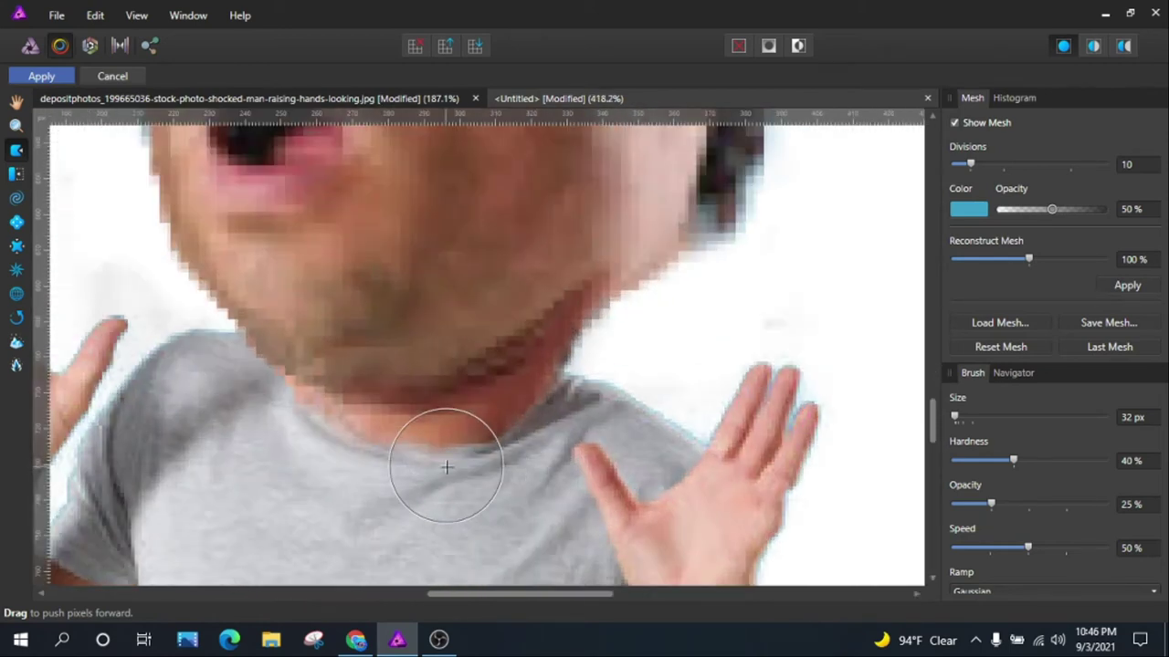
{"action": "scroll", "coordinate": [476, 443], "scroll_direction": "down", "scroll_amount": 2}
{"action": "scroll", "coordinate": [423, 448], "scroll_direction": "up", "scroll_amount": 2}
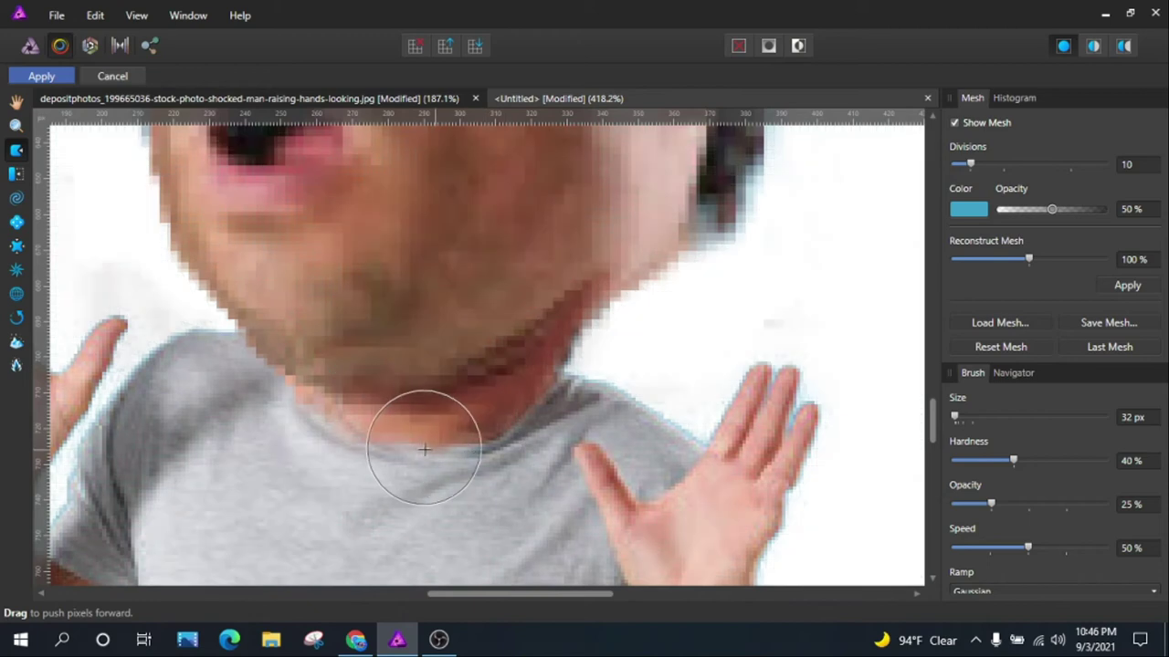
{"action": "scroll", "coordinate": [397, 445], "scroll_direction": "down", "scroll_amount": 2}
{"action": "scroll", "coordinate": [653, 328], "scroll_direction": "down", "scroll_amount": 2}
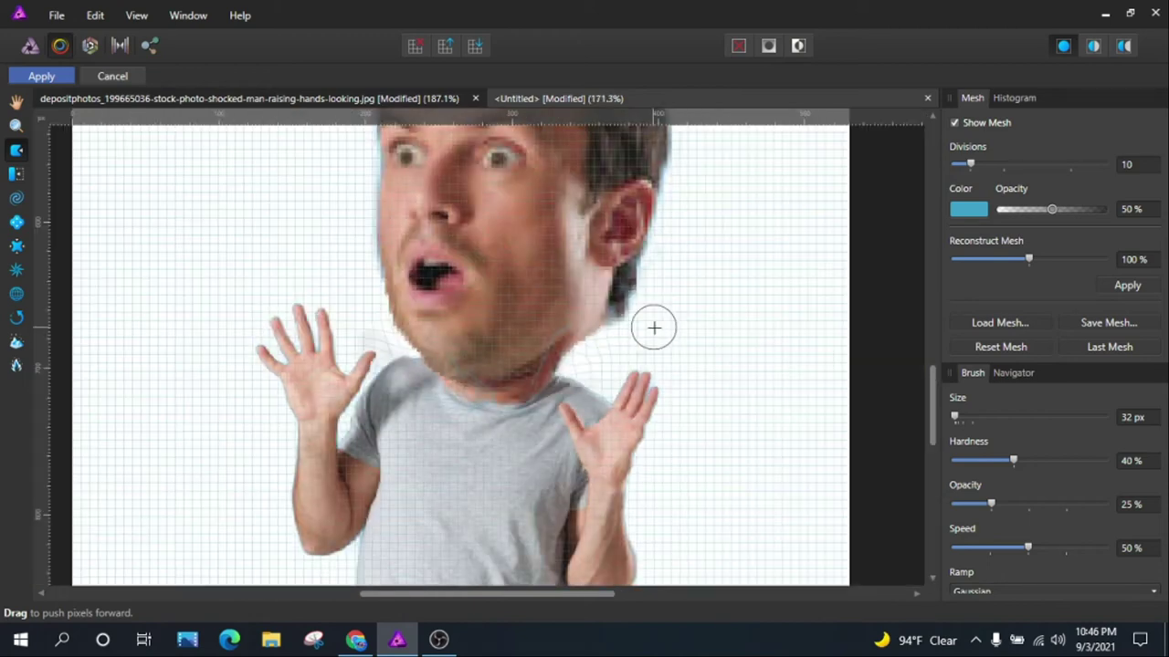
{"action": "scroll", "coordinate": [634, 342], "scroll_direction": "up", "scroll_amount": 2}
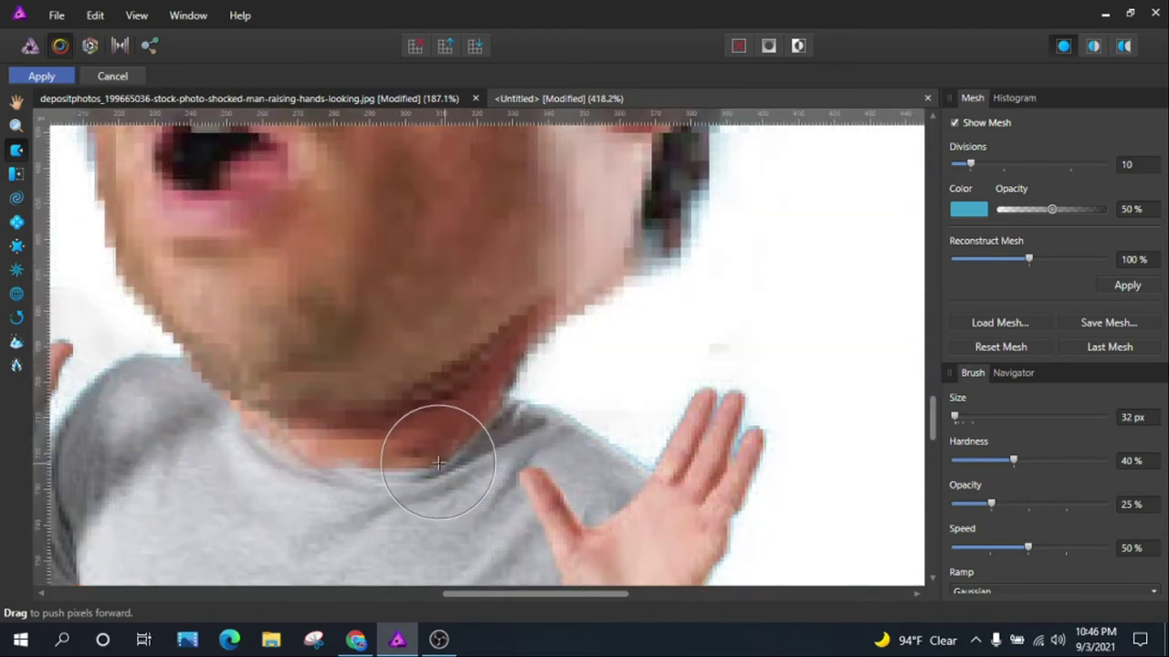
{"action": "scroll", "coordinate": [629, 397], "scroll_direction": "down", "scroll_amount": 2}
{"action": "scroll", "coordinate": [602, 404], "scroll_direction": "up", "scroll_amount": 2}
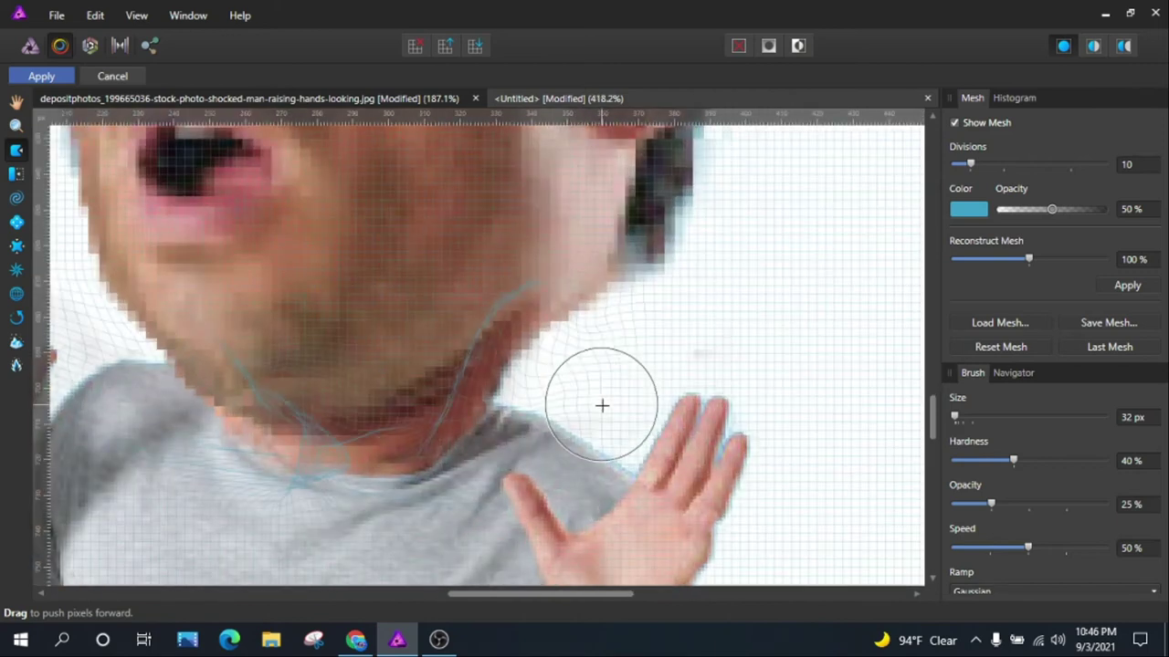
{"action": "scroll", "coordinate": [394, 454], "scroll_direction": "up", "scroll_amount": 1}
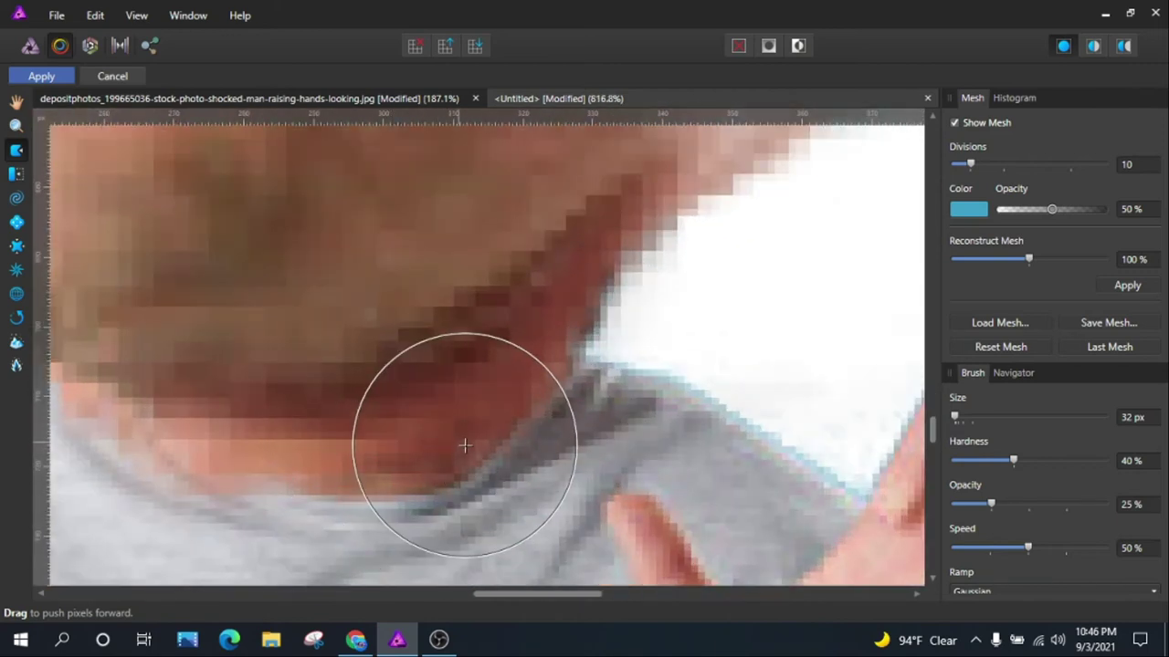
{"action": "scroll", "coordinate": [334, 380], "scroll_direction": "down", "scroll_amount": 2}
{"action": "scroll", "coordinate": [553, 390], "scroll_direction": "up", "scroll_amount": 2}
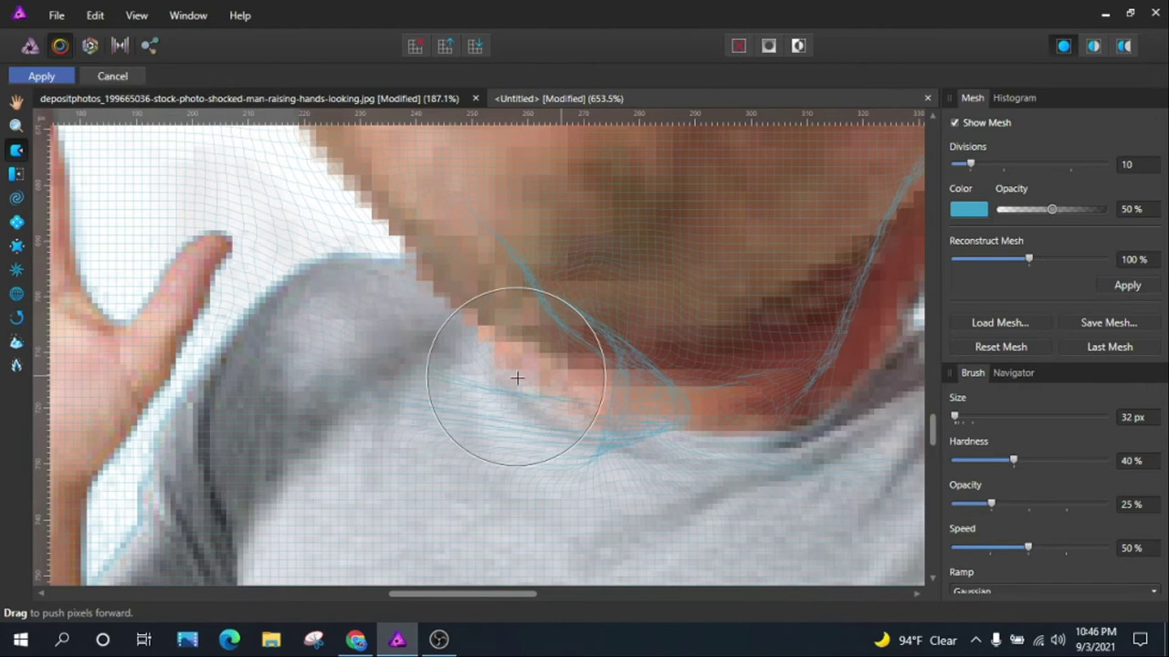
{"action": "scroll", "coordinate": [483, 334], "scroll_direction": "down", "scroll_amount": 1}
{"action": "scroll", "coordinate": [703, 253], "scroll_direction": "down", "scroll_amount": 2}
{"action": "scroll", "coordinate": [613, 440], "scroll_direction": "up", "scroll_amount": 1}
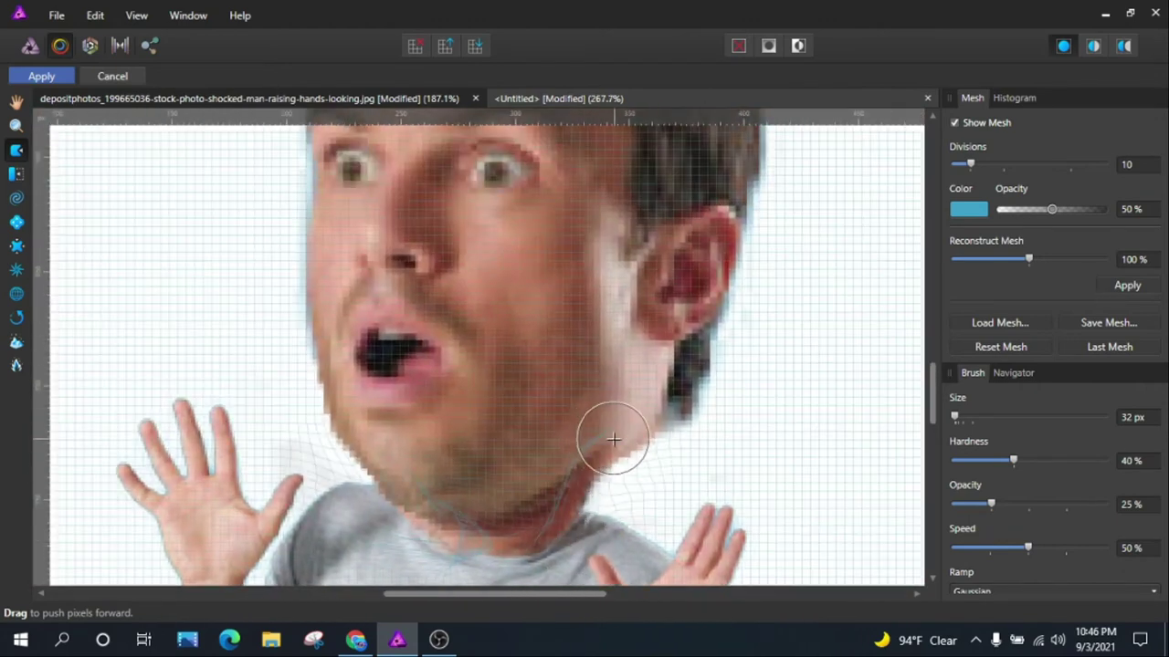
{"action": "scroll", "coordinate": [724, 421], "scroll_direction": "up", "scroll_amount": 1}
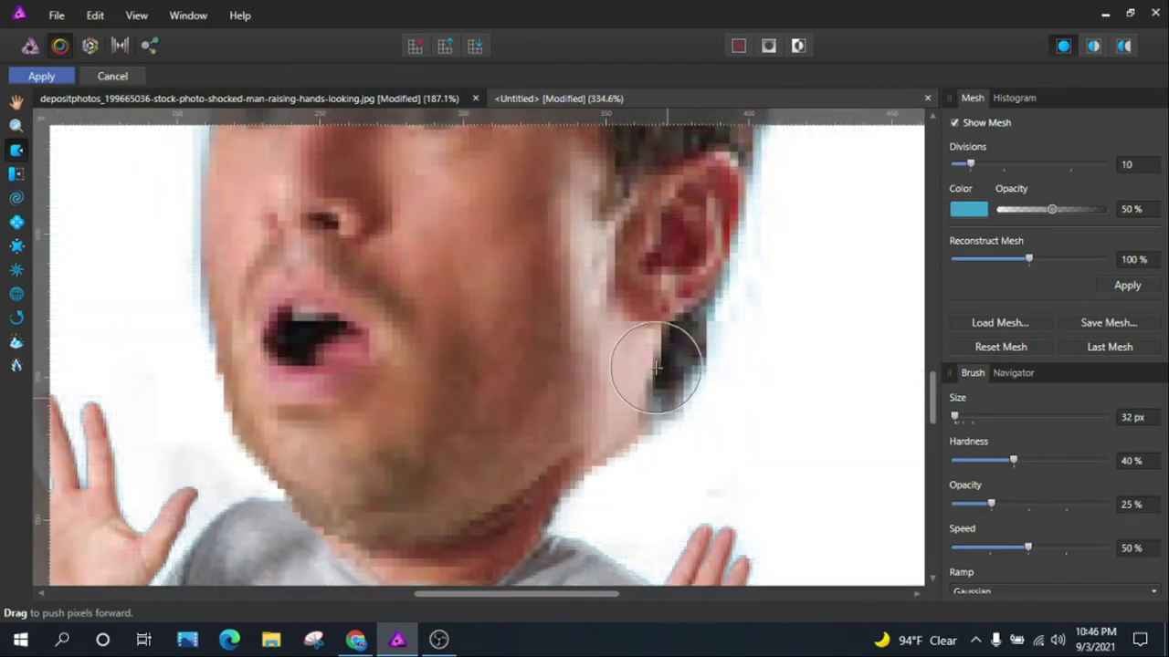
{"action": "left_click_drag", "start_coordinate": [691, 427], "coordinate": [656, 421]}
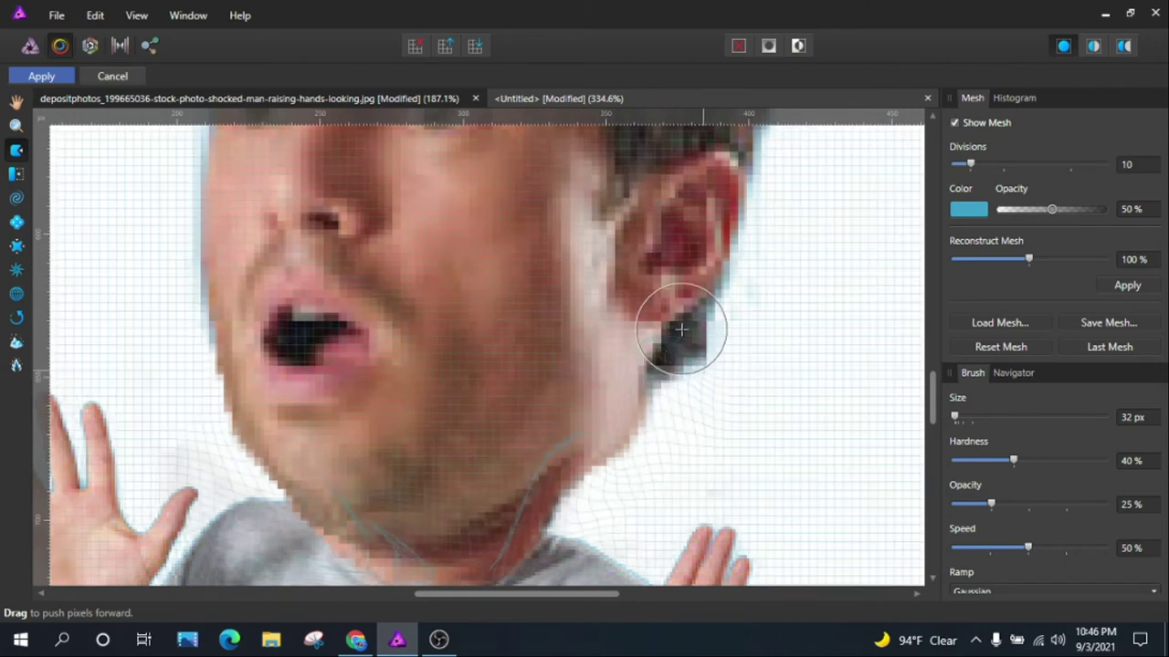
Reshape the jaw-to-neck edge just below the right ear.
{"action": "scroll", "coordinate": [675, 393], "scroll_direction": "down", "scroll_amount": 4}
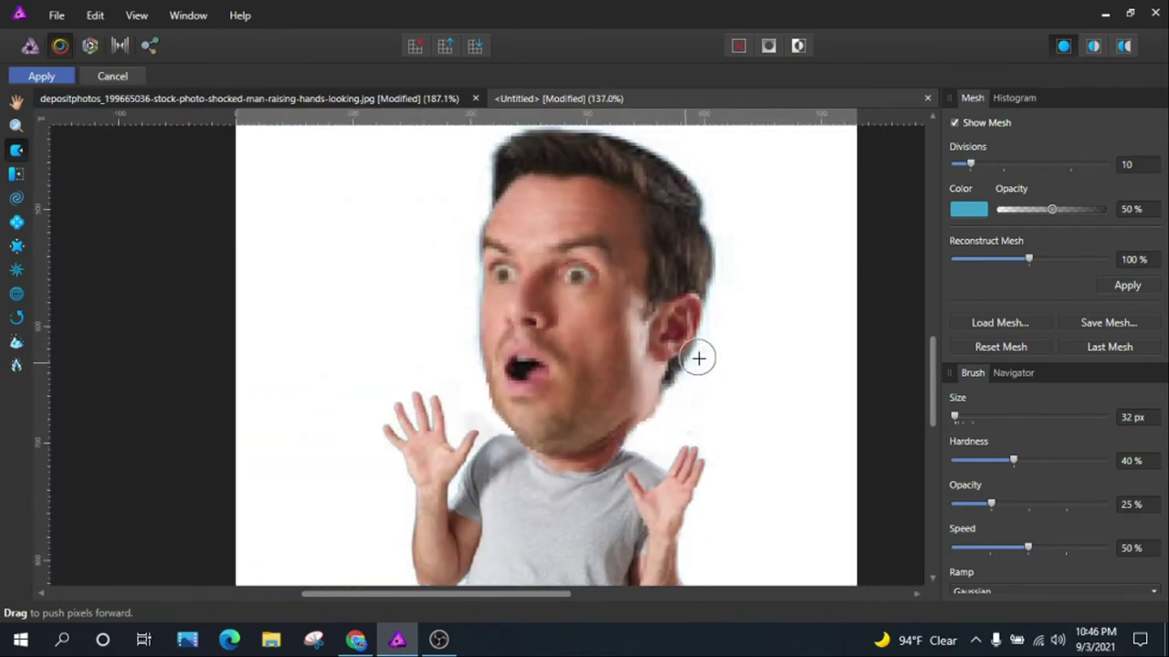
{"action": "scroll", "coordinate": [694, 365], "scroll_direction": "up", "scroll_amount": 3}
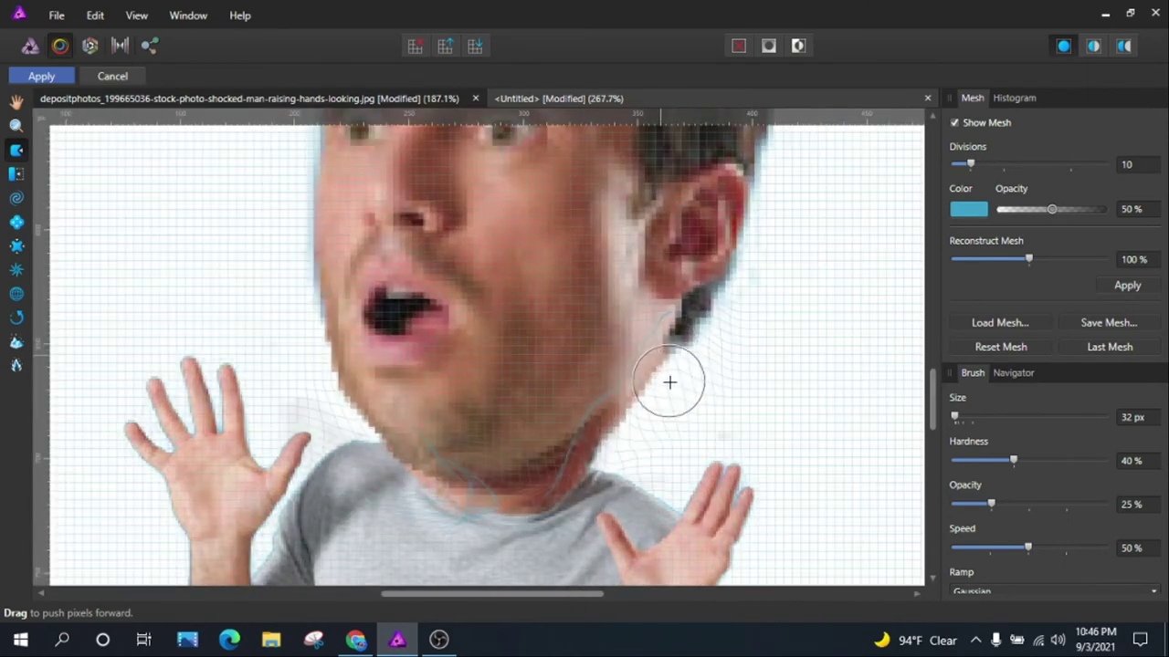
{"action": "scroll", "coordinate": [694, 369], "scroll_direction": "down", "scroll_amount": 3}
{"action": "scroll", "coordinate": [699, 364], "scroll_direction": "up", "scroll_amount": 2}
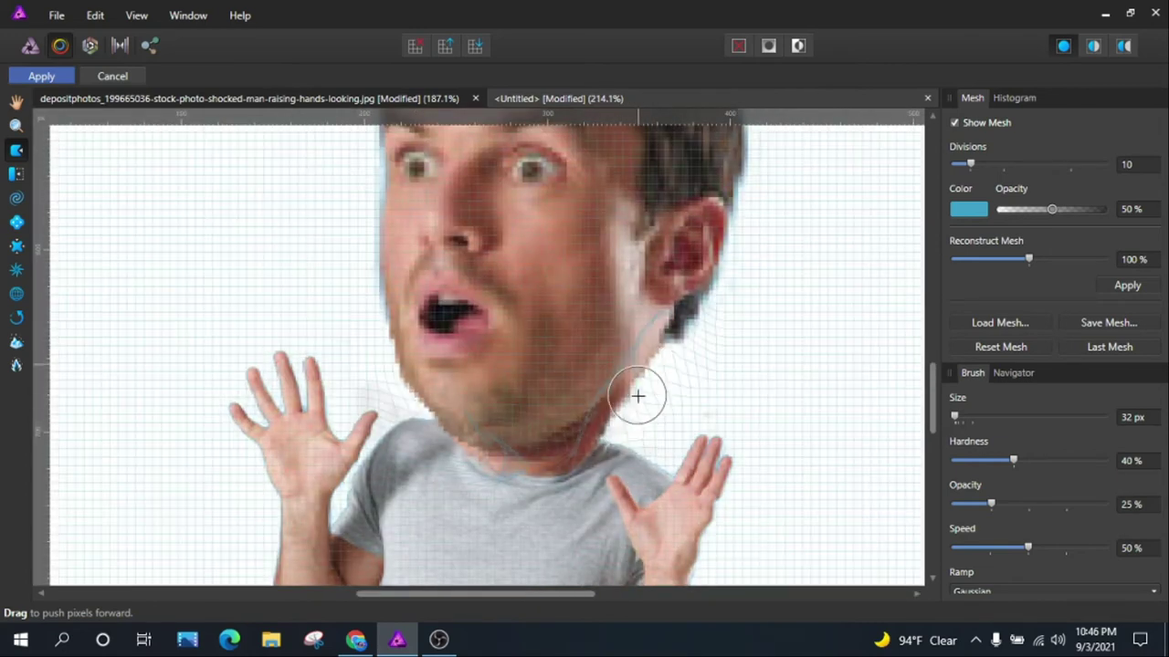
{"action": "left_click_drag", "start_coordinate": [620, 377], "coordinate": [700, 347]}
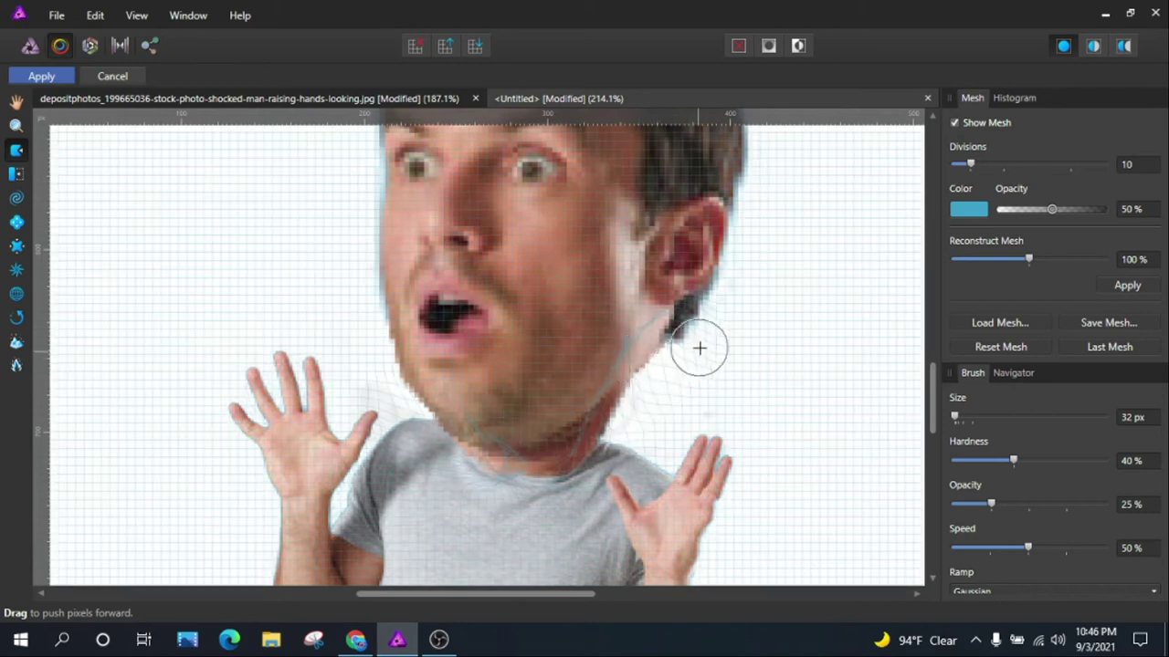
Enlarge the Push Forward brush to 128 px.
{"action": "scroll", "coordinate": [688, 337], "scroll_direction": "down", "scroll_amount": 1}
{"action": "scroll", "coordinate": [737, 328], "scroll_direction": "down", "scroll_amount": 1}
{"action": "scroll", "coordinate": [761, 375], "scroll_direction": "up", "scroll_amount": 2}
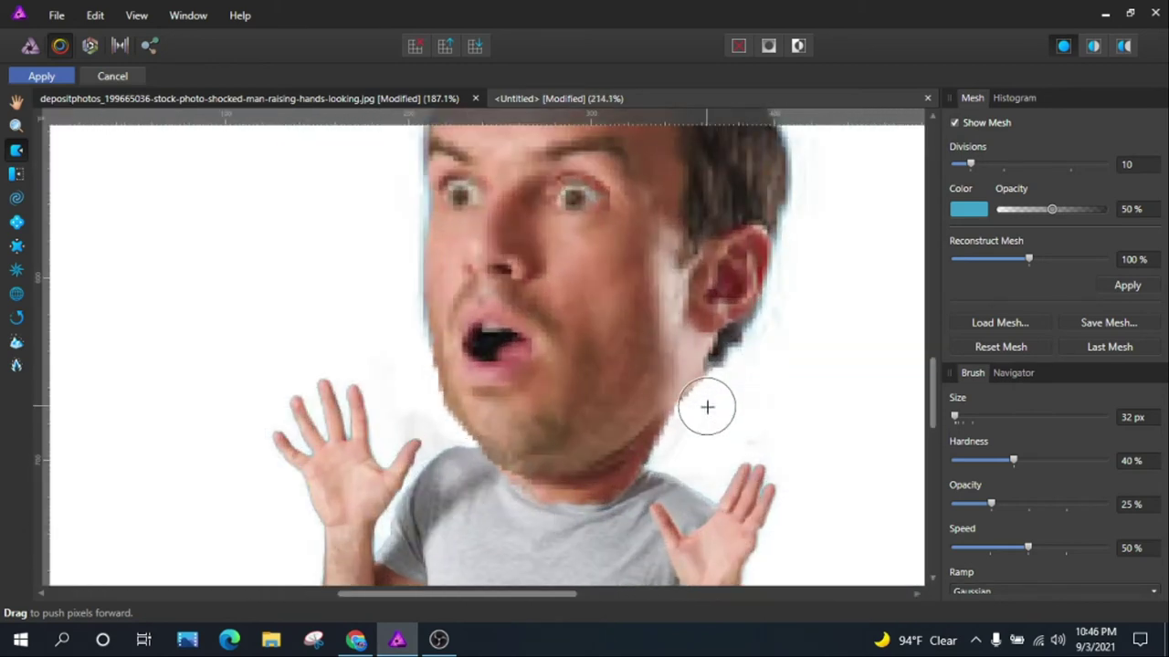
{"action": "scroll", "coordinate": [749, 388], "scroll_direction": "down", "scroll_amount": 1}
{"action": "scroll", "coordinate": [754, 374], "scroll_direction": "up", "scroll_amount": 1}
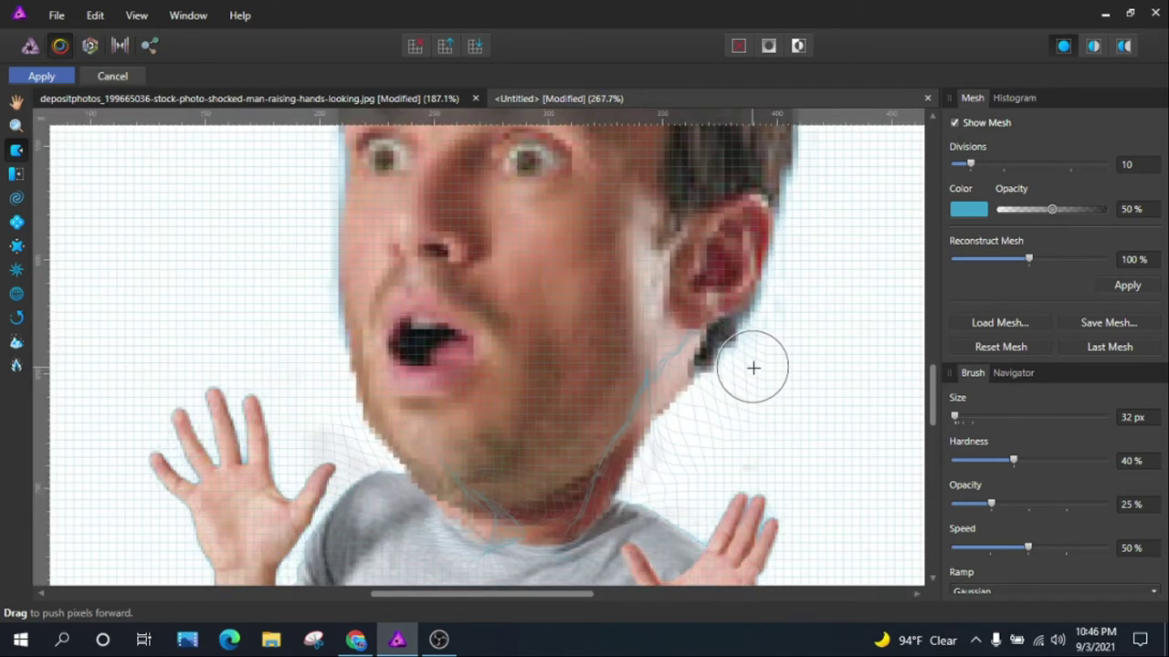
{"action": "scroll", "coordinate": [752, 368], "scroll_direction": "down", "scroll_amount": 1}
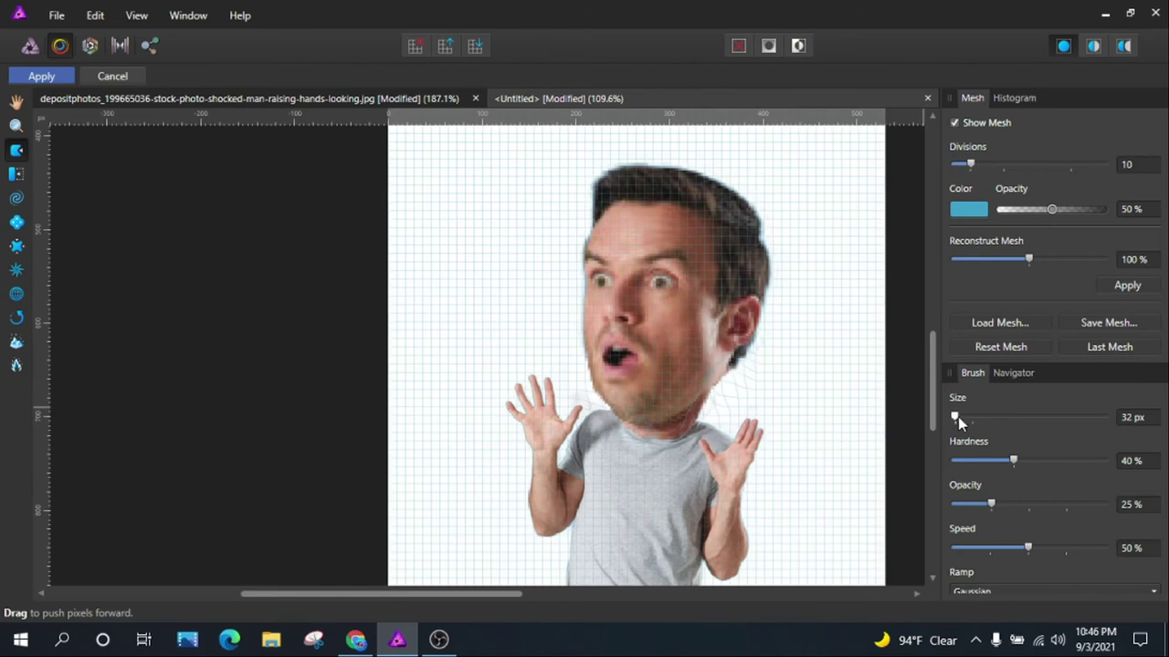
{"action": "left_click_drag", "start_coordinate": [958, 416], "coordinate": [960, 416]}
{"action": "scroll", "coordinate": [554, 360], "scroll_direction": "up", "scroll_amount": 3}
Push the brow and eye area outward to the left.
{"action": "scroll", "coordinate": [675, 302], "scroll_direction": "down", "scroll_amount": 2}
{"action": "scroll", "coordinate": [705, 298], "scroll_direction": "right", "scroll_amount": 2}
{"action": "scroll", "coordinate": [684, 303], "scroll_direction": "up", "scroll_amount": 1}
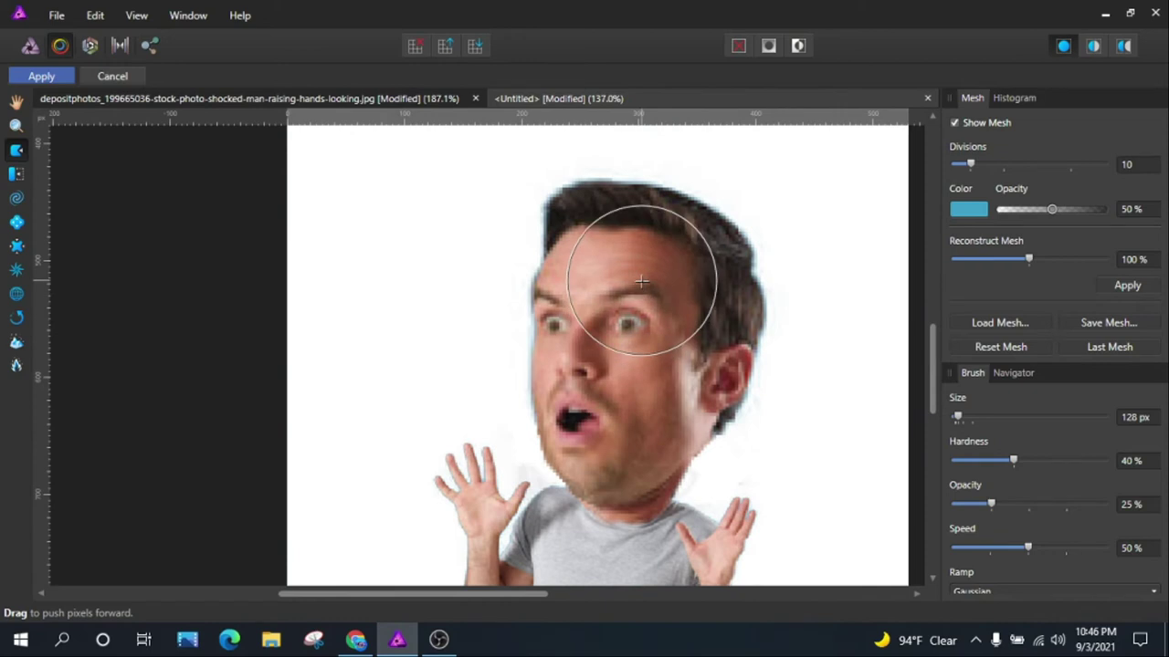
{"action": "left_click_drag", "start_coordinate": [641, 271], "coordinate": [553, 299]}
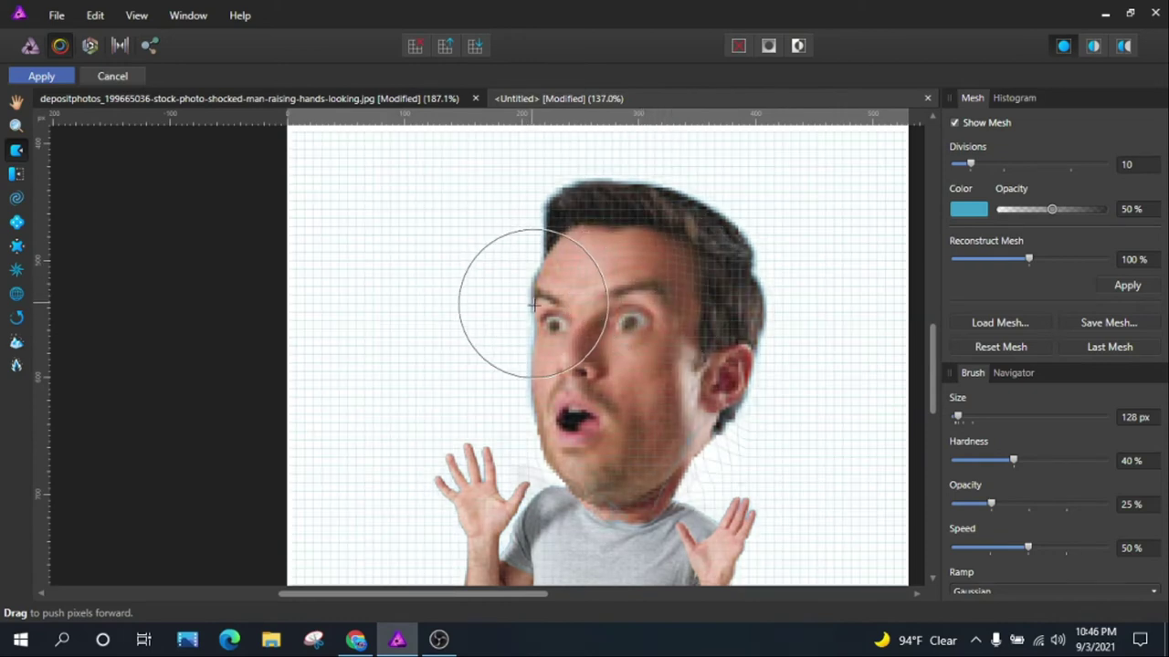
{"action": "scroll", "coordinate": [708, 397], "scroll_direction": "up", "scroll_amount": 1}
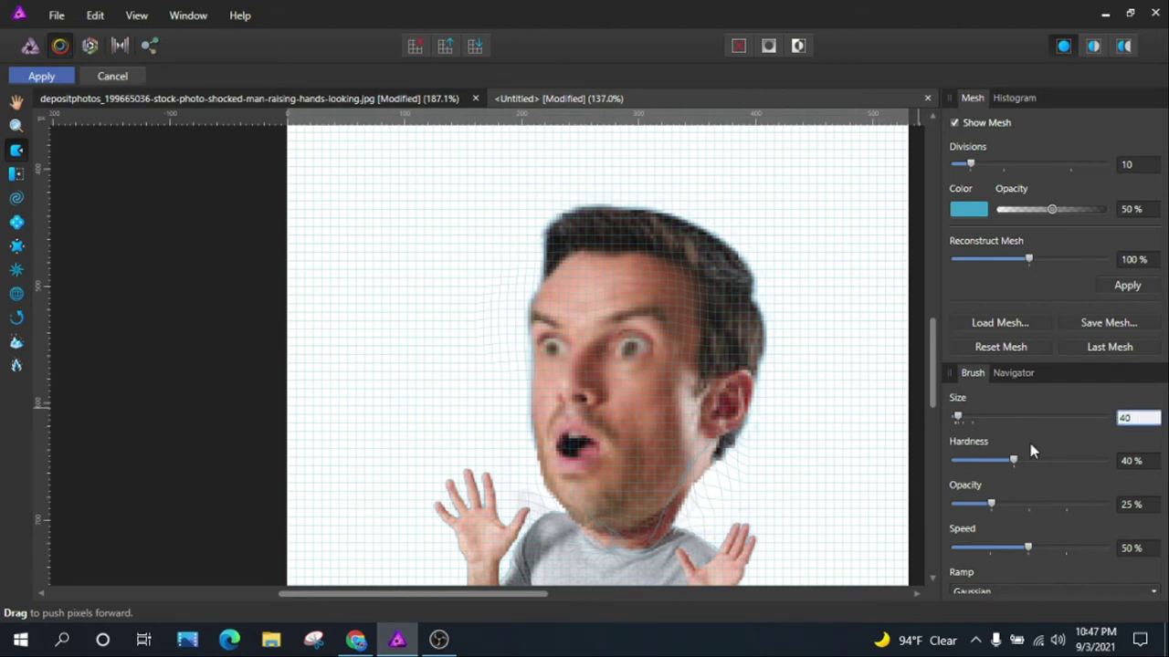
{"action": "scroll", "coordinate": [678, 352], "scroll_direction": "up", "scroll_amount": 3}
{"action": "scroll", "coordinate": [772, 381], "scroll_direction": "up", "scroll_amount": 2}
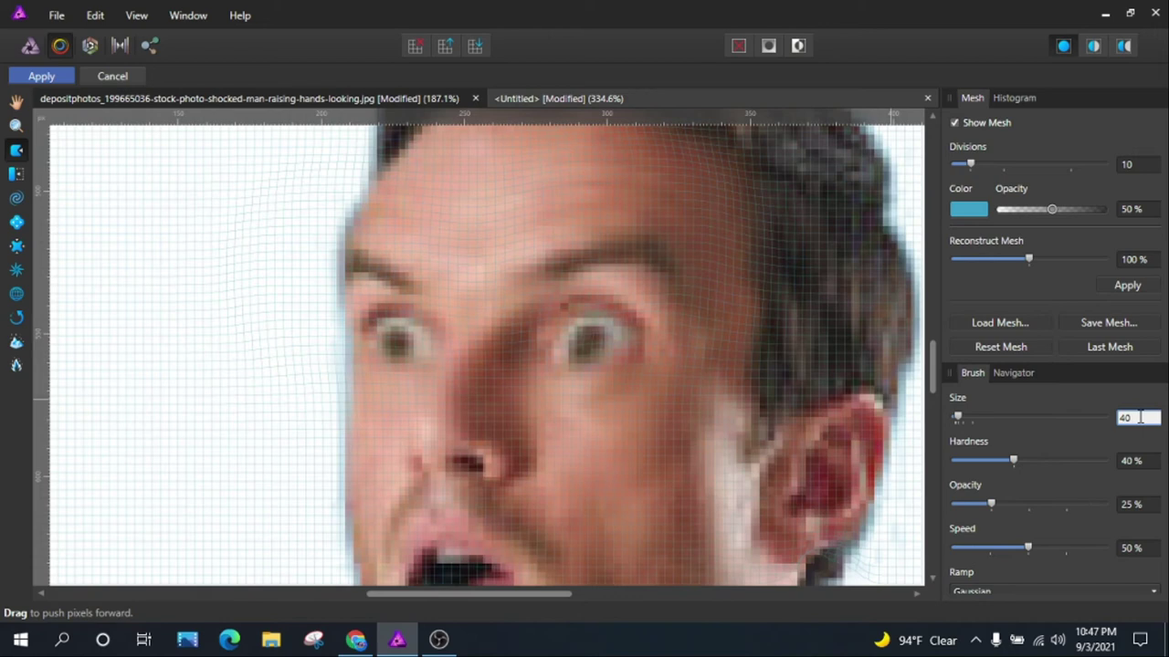
Reduce the brush size toward 40 px and nudge the pixels around the eye.
{"action": "type", "text": "30"}
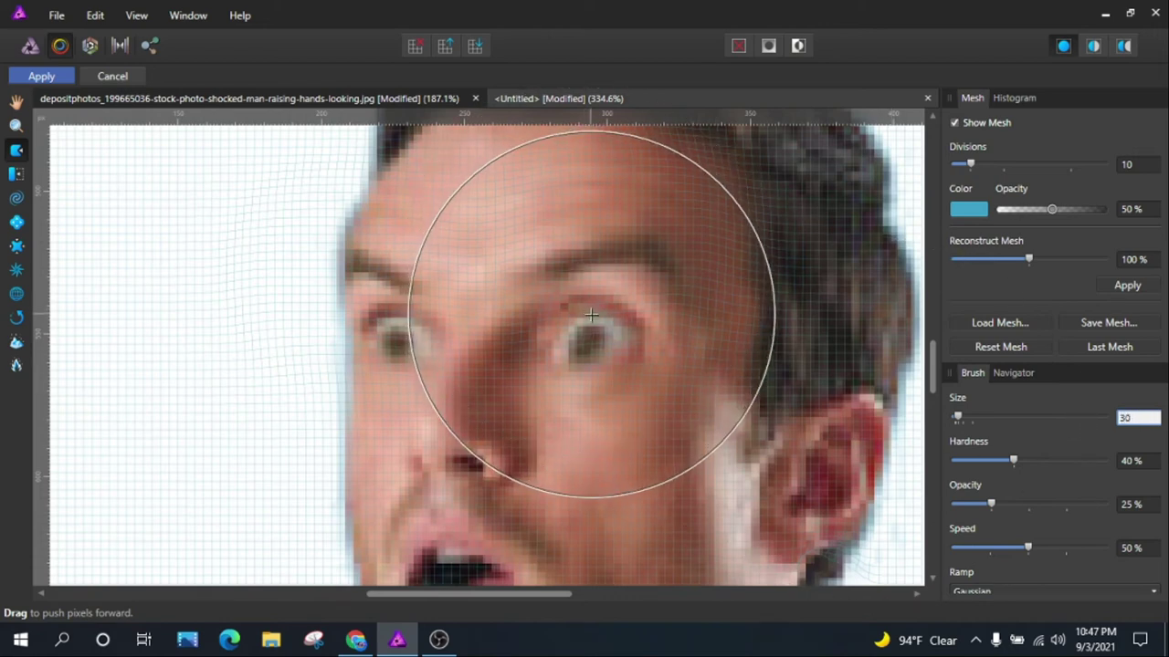
{"action": "scroll", "coordinate": [603, 321], "scroll_direction": "down", "scroll_amount": 5}
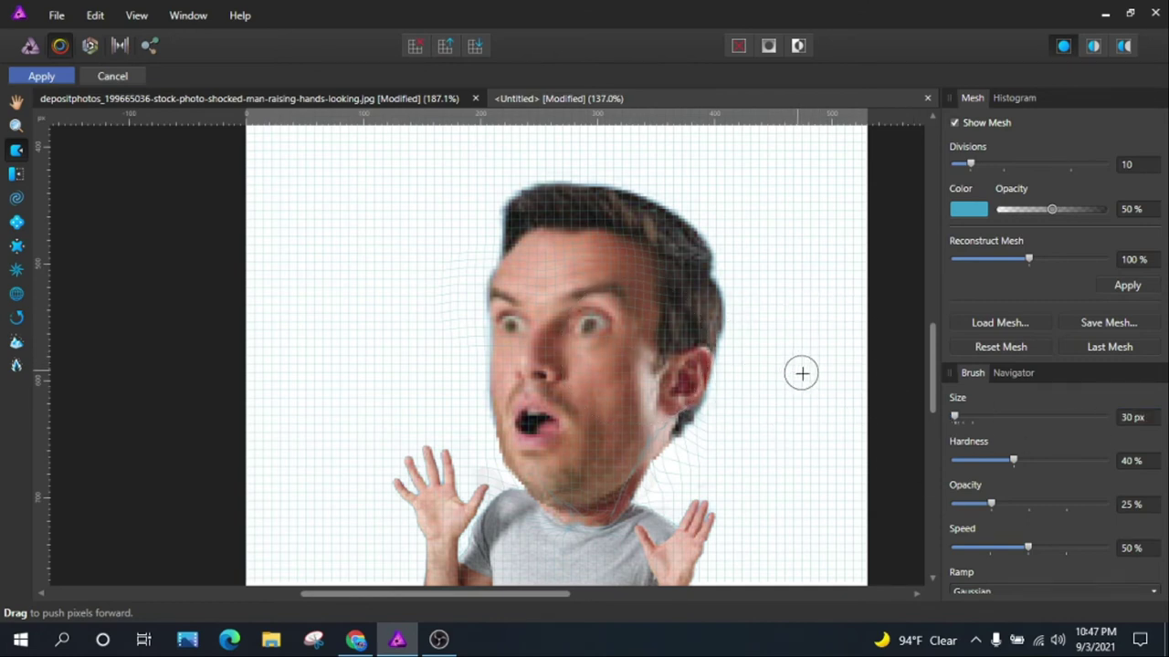
{"action": "scroll", "coordinate": [574, 319], "scroll_direction": "up", "scroll_amount": 2}
{"action": "mouse_move", "coordinate": [557, 403]}
{"action": "left_mouse_down"}
{"action": "mouse_move", "coordinate": [575, 411]}
{"action": "mouse_move", "coordinate": [555, 390]}
{"action": "mouse_move", "coordinate": [535, 404]}
{"action": "mouse_move", "coordinate": [555, 378]}
{"action": "mouse_move", "coordinate": [527, 372]}
{"action": "left_mouse_up"}
Zoom in and out to inspect the reshaped eyes, brows and forehead edge.
{"action": "scroll", "coordinate": [645, 350], "scroll_direction": "down", "scroll_amount": 2}
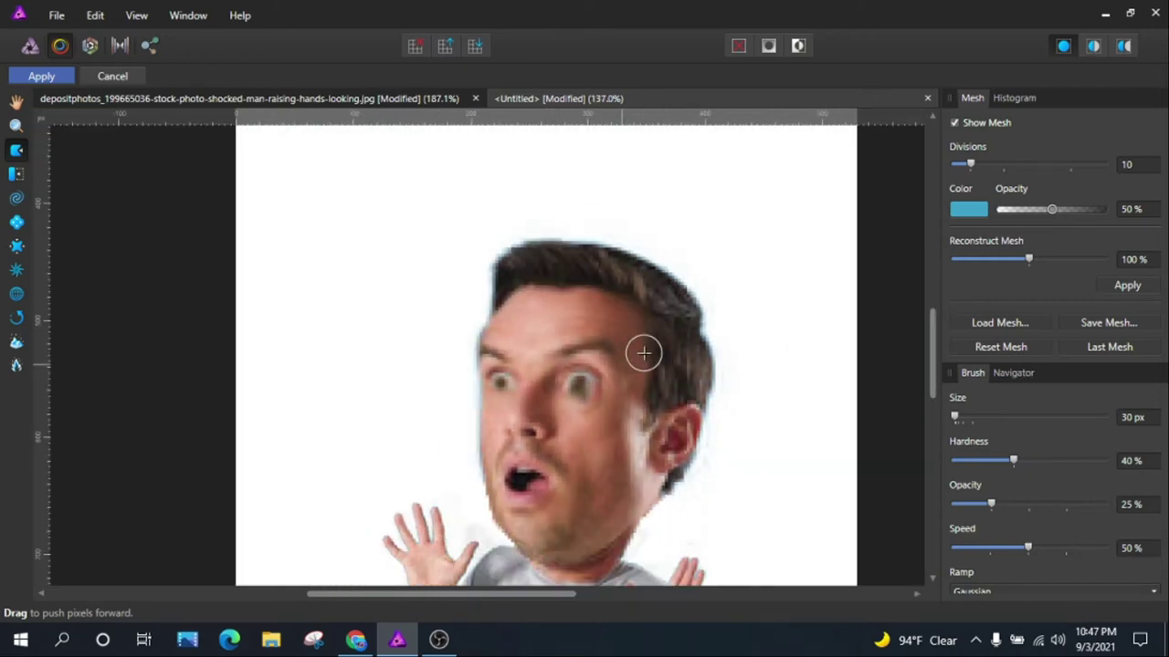
{"action": "scroll", "coordinate": [618, 360], "scroll_direction": "up", "scroll_amount": 2}
{"action": "scroll", "coordinate": [636, 376], "scroll_direction": "up", "scroll_amount": 2}
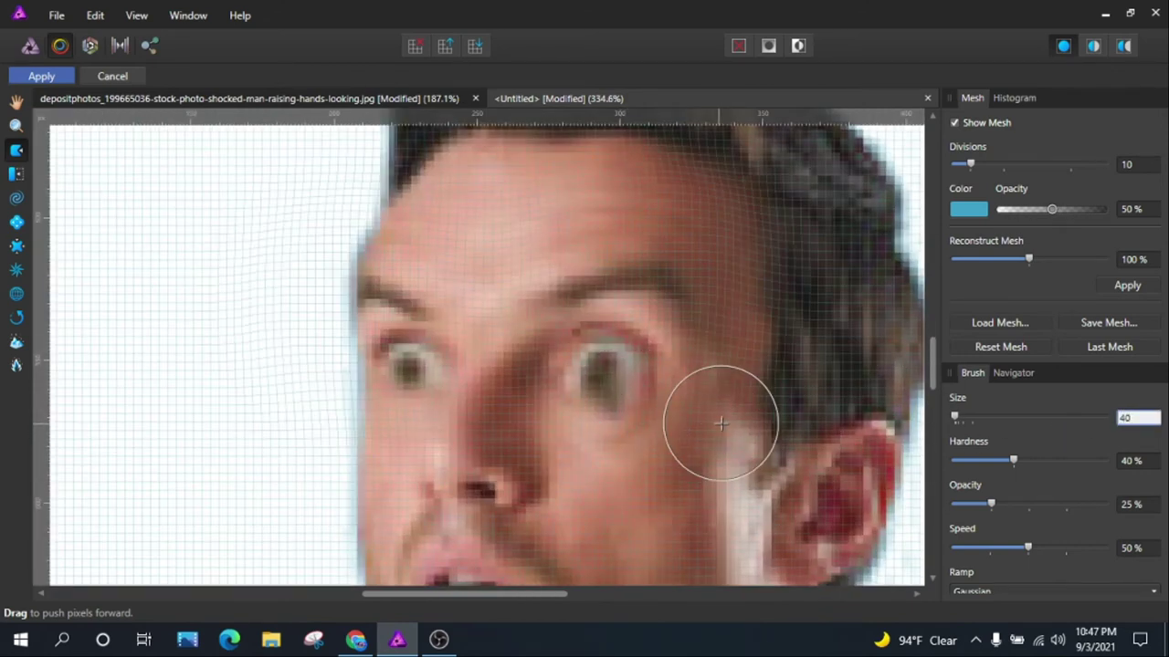
{"action": "scroll", "coordinate": [689, 427], "scroll_direction": "up", "scroll_amount": 1}
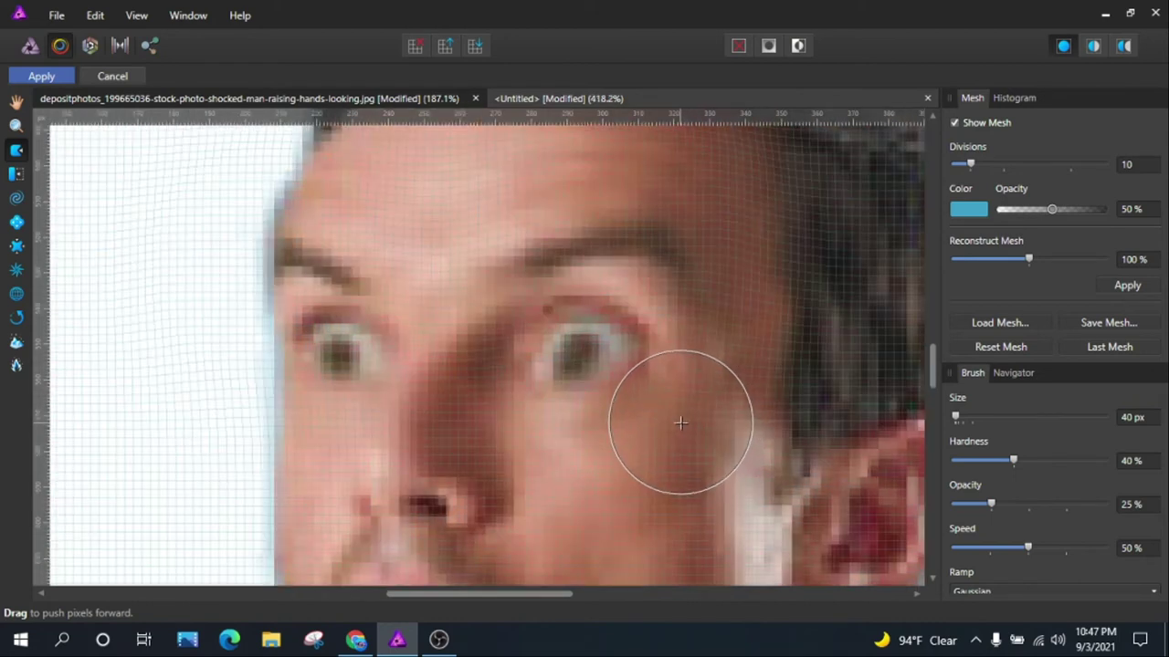
{"action": "scroll", "coordinate": [672, 418], "scroll_direction": "up", "scroll_amount": 2}
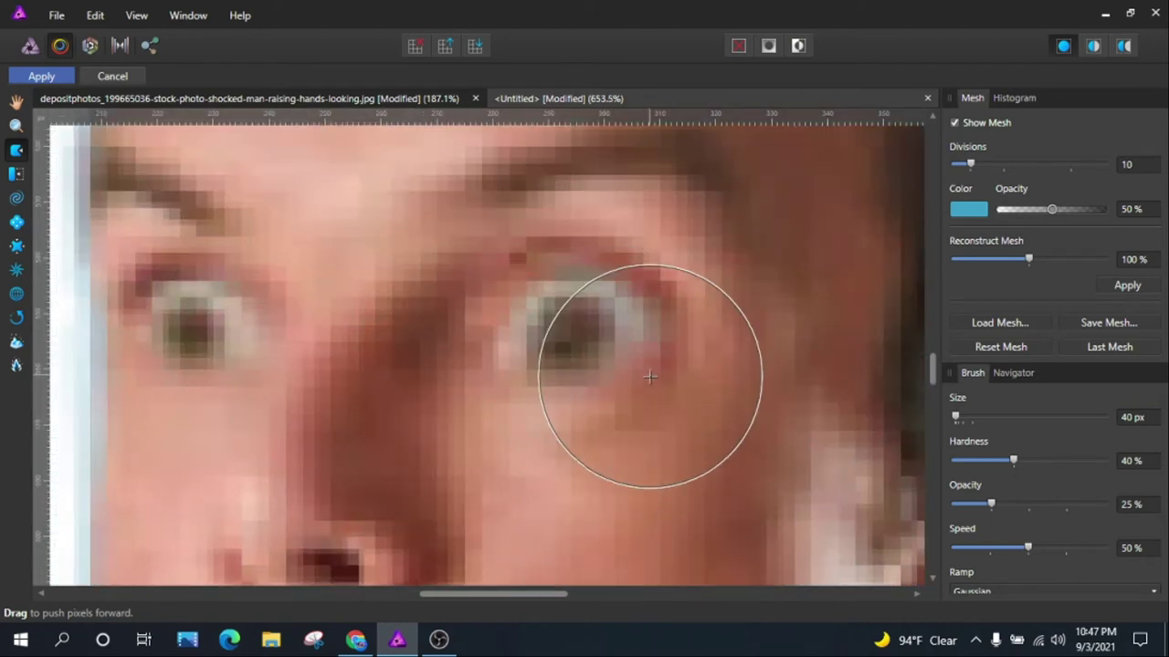
{"action": "scroll", "coordinate": [685, 352], "scroll_direction": "down", "scroll_amount": 4}
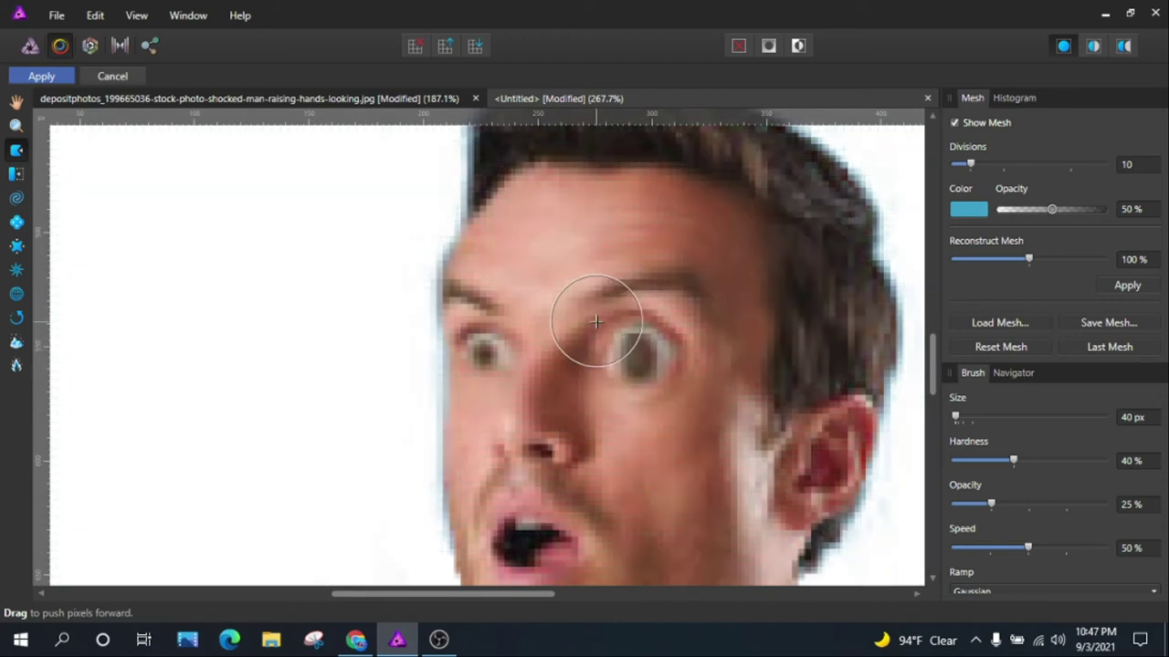
{"action": "scroll", "coordinate": [607, 338], "scroll_direction": "down", "scroll_amount": 3}
{"action": "scroll", "coordinate": [616, 374], "scroll_direction": "up", "scroll_amount": 4}
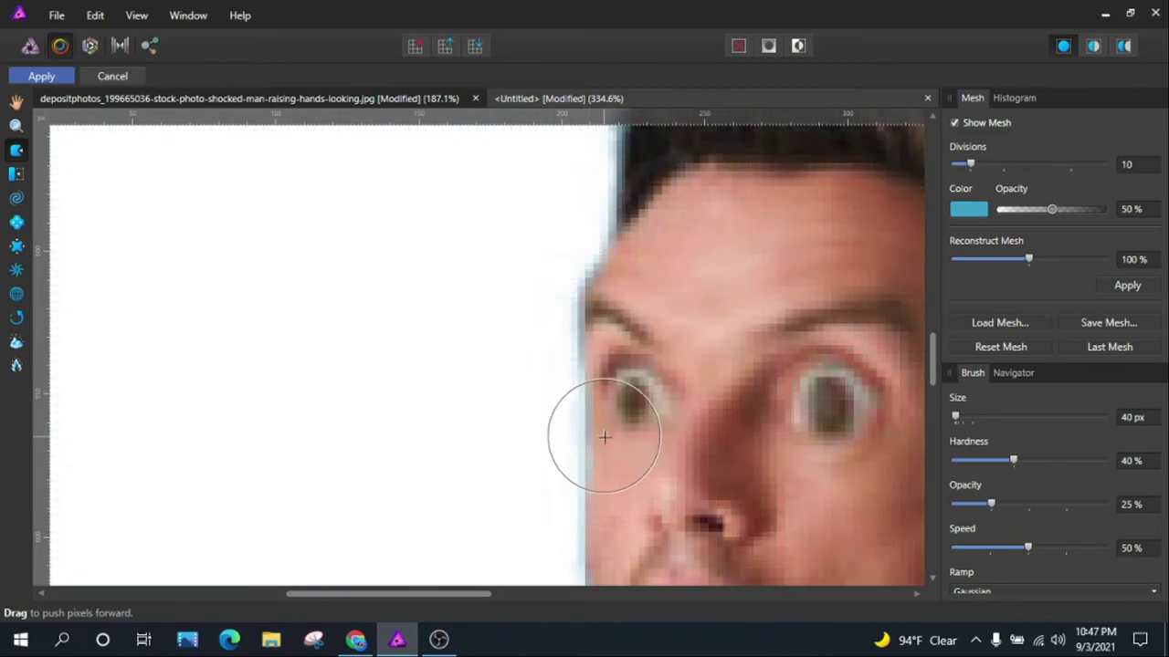
{"action": "scroll", "coordinate": [675, 411], "scroll_direction": "down", "scroll_amount": 3}
{"action": "scroll", "coordinate": [721, 374], "scroll_direction": "up", "scroll_amount": 3}
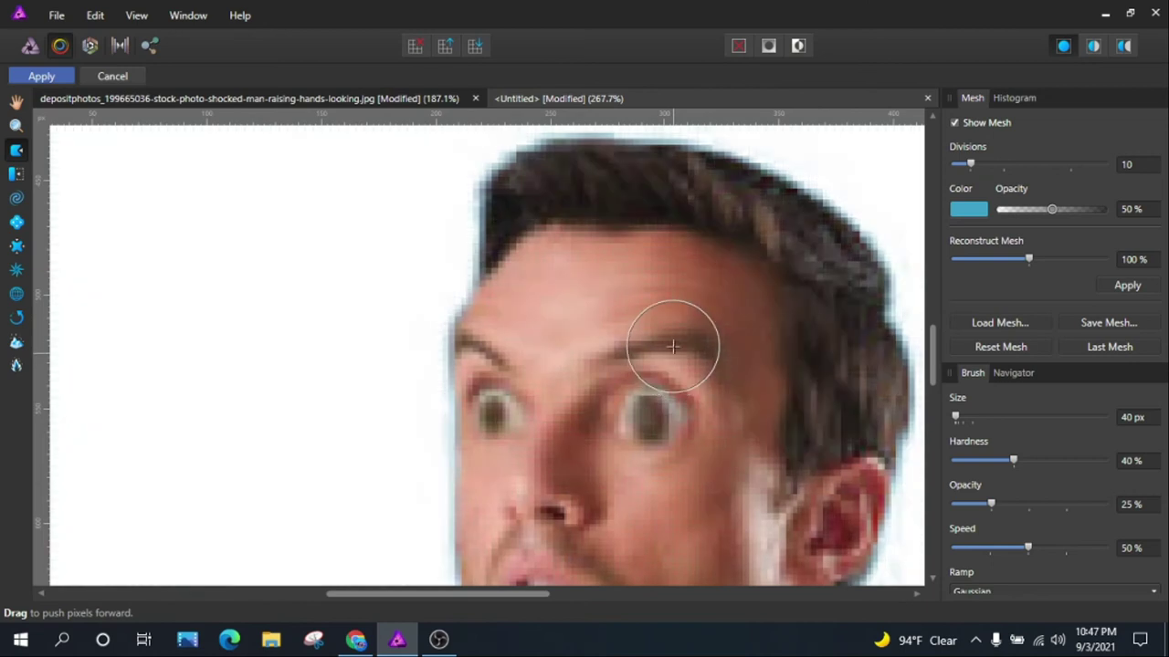
{"action": "scroll", "coordinate": [728, 320], "scroll_direction": "down", "scroll_amount": 3}
{"action": "scroll", "coordinate": [746, 295], "scroll_direction": "up", "scroll_amount": 1}
{"action": "scroll", "coordinate": [594, 360], "scroll_direction": "up", "scroll_amount": 2}
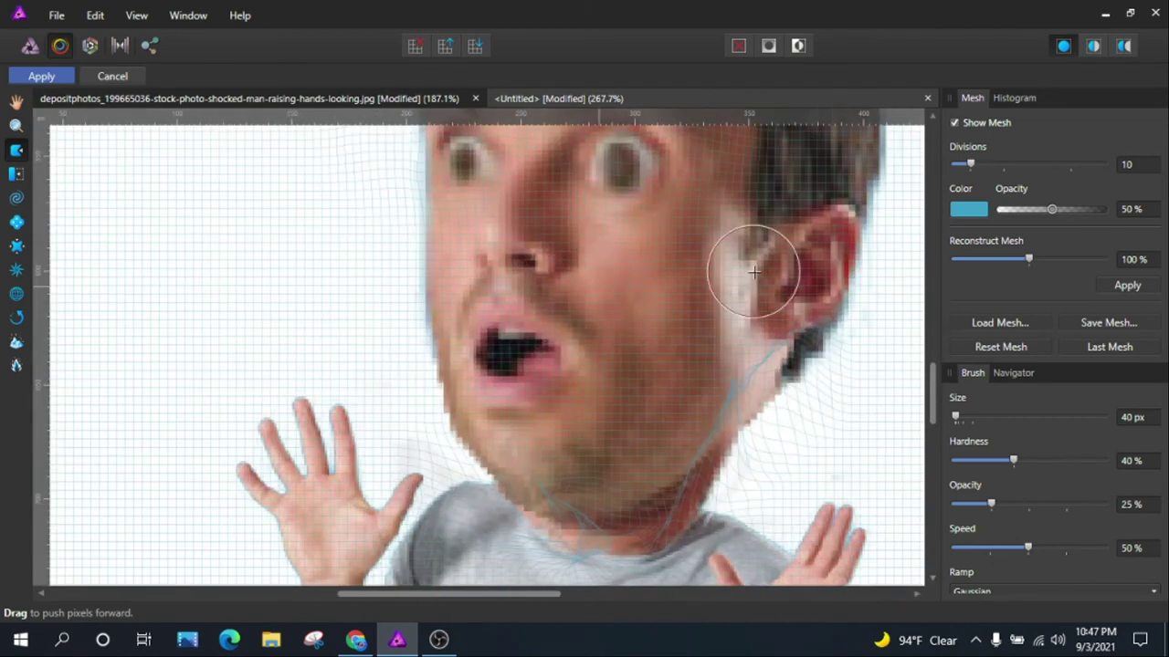
{"action": "scroll", "coordinate": [822, 231], "scroll_direction": "down", "scroll_amount": 1}
{"action": "scroll", "coordinate": [466, 310], "scroll_direction": "down", "scroll_amount": 1}
{"action": "scroll", "coordinate": [466, 311], "scroll_direction": "up", "scroll_amount": 1}
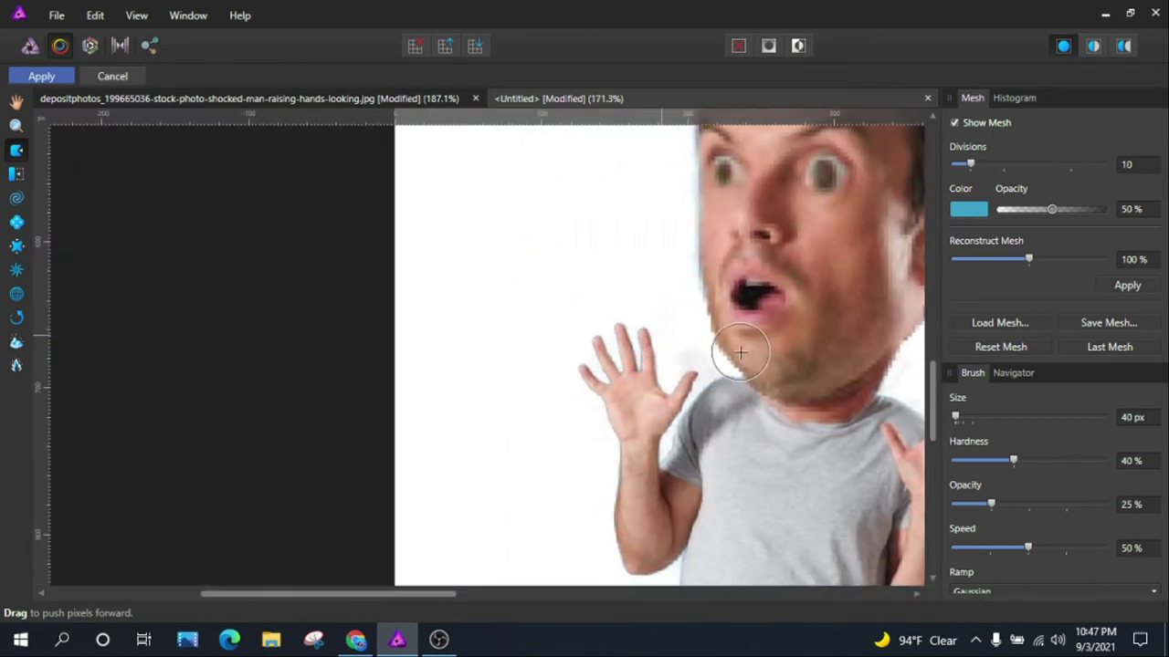
{"action": "scroll", "coordinate": [715, 285], "scroll_direction": "up", "scroll_amount": 2}
Push the open mouth and lips upward and outward.
{"action": "left_click_drag", "start_coordinate": [736, 352], "coordinate": [739, 292]}
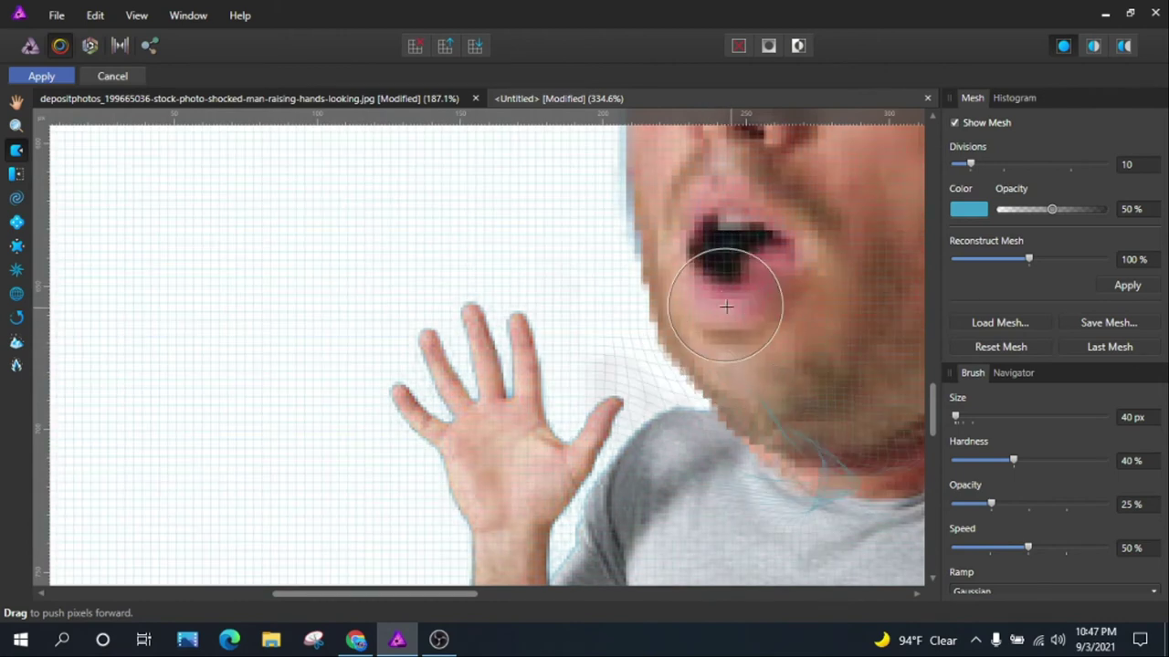
{"action": "mouse_move", "coordinate": [739, 352]}
{"action": "left_mouse_down"}
{"action": "mouse_move", "coordinate": [727, 300]}
{"action": "mouse_move", "coordinate": [744, 308]}
{"action": "left_mouse_up"}
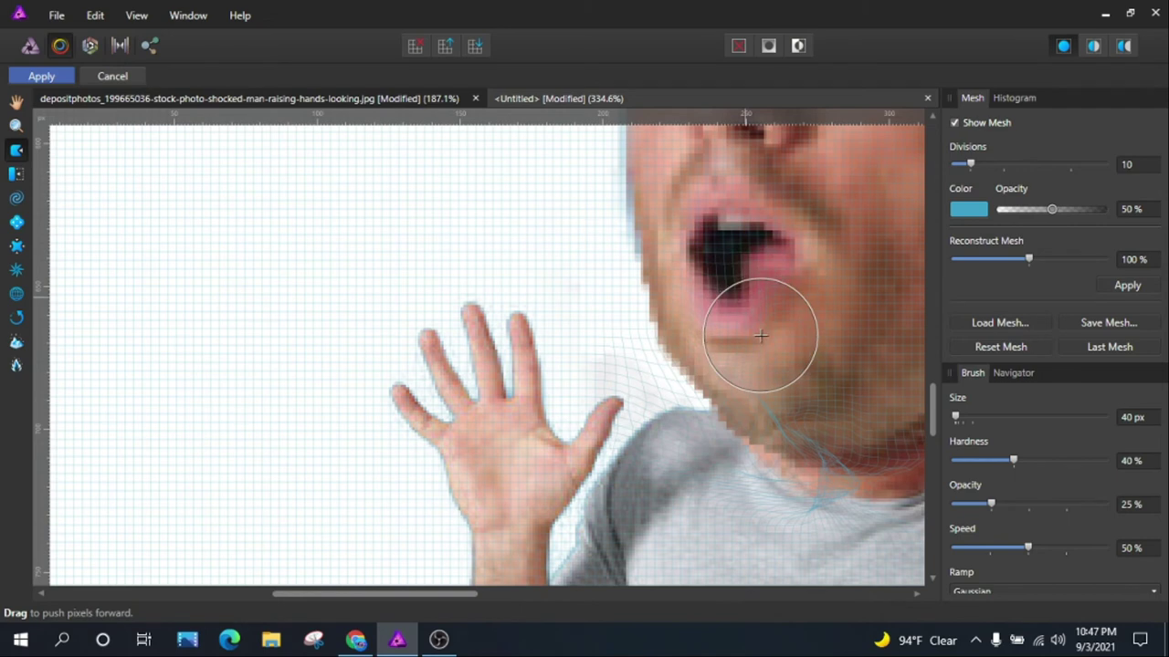
{"action": "scroll", "coordinate": [775, 313], "scroll_direction": "down", "scroll_amount": 4}
{"action": "scroll", "coordinate": [861, 279], "scroll_direction": "up", "scroll_amount": 3}
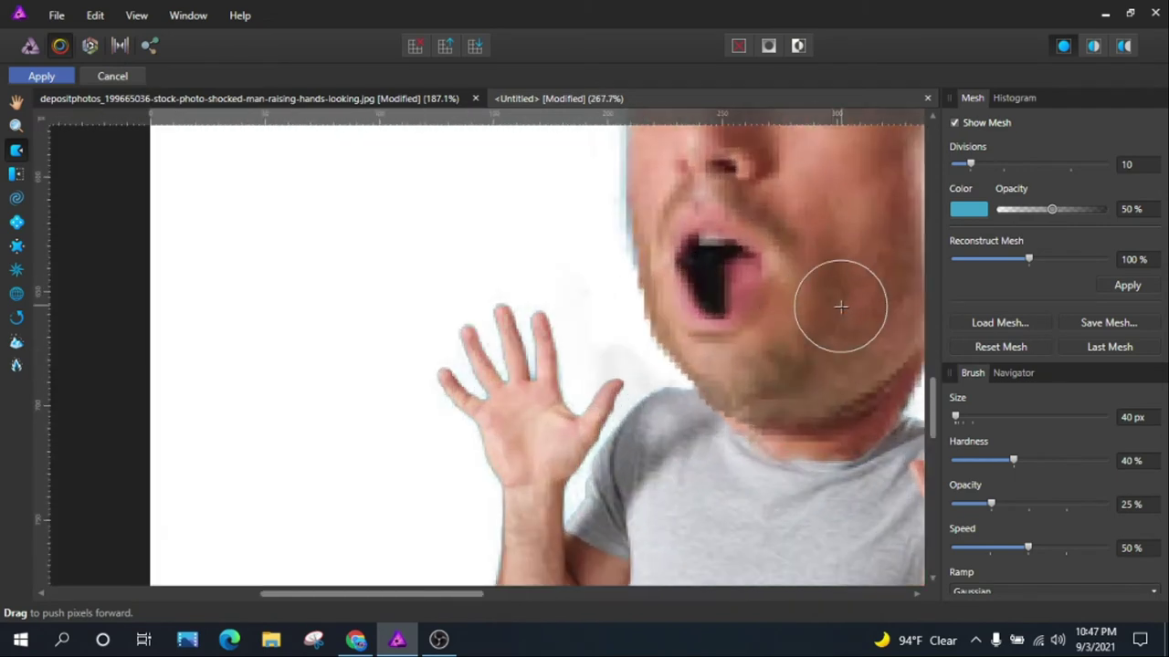
{"action": "left_click_drag", "start_coordinate": [703, 306], "coordinate": [700, 188]}
{"action": "mouse_move", "coordinate": [709, 326]}
{"action": "left_mouse_down"}
{"action": "mouse_move", "coordinate": [725, 261]}
{"action": "mouse_move", "coordinate": [747, 232]}
{"action": "left_mouse_up"}
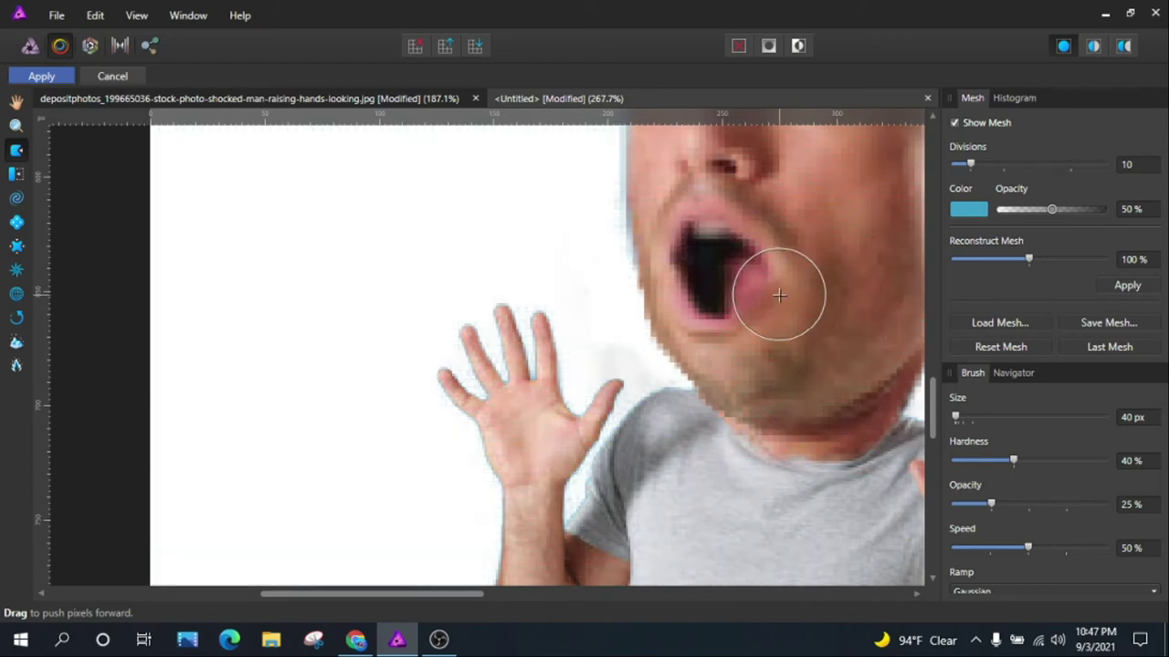
{"action": "scroll", "coordinate": [822, 274], "scroll_direction": "down", "scroll_amount": 3}
{"action": "scroll", "coordinate": [785, 347], "scroll_direction": "up", "scroll_amount": 1}
{"action": "scroll", "coordinate": [693, 293], "scroll_direction": "up", "scroll_amount": 2}
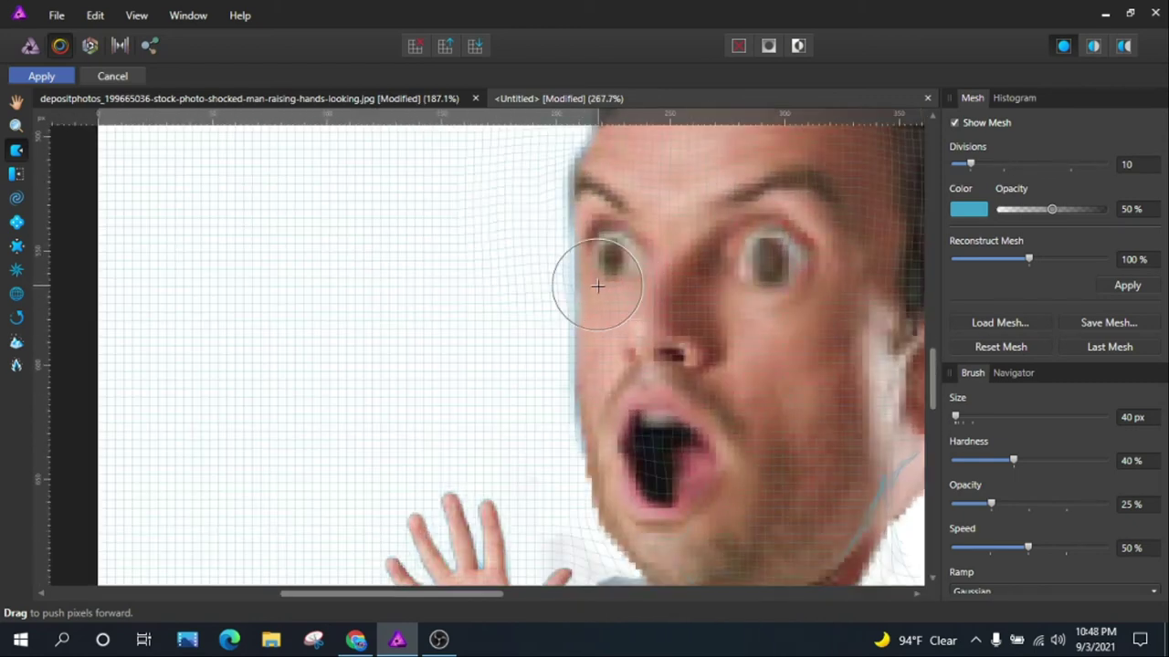
Push the pixels near the left eye outward.
{"action": "left_click_drag", "start_coordinate": [606, 264], "coordinate": [557, 264]}
{"action": "scroll", "coordinate": [640, 274], "scroll_direction": "up", "scroll_amount": 1}
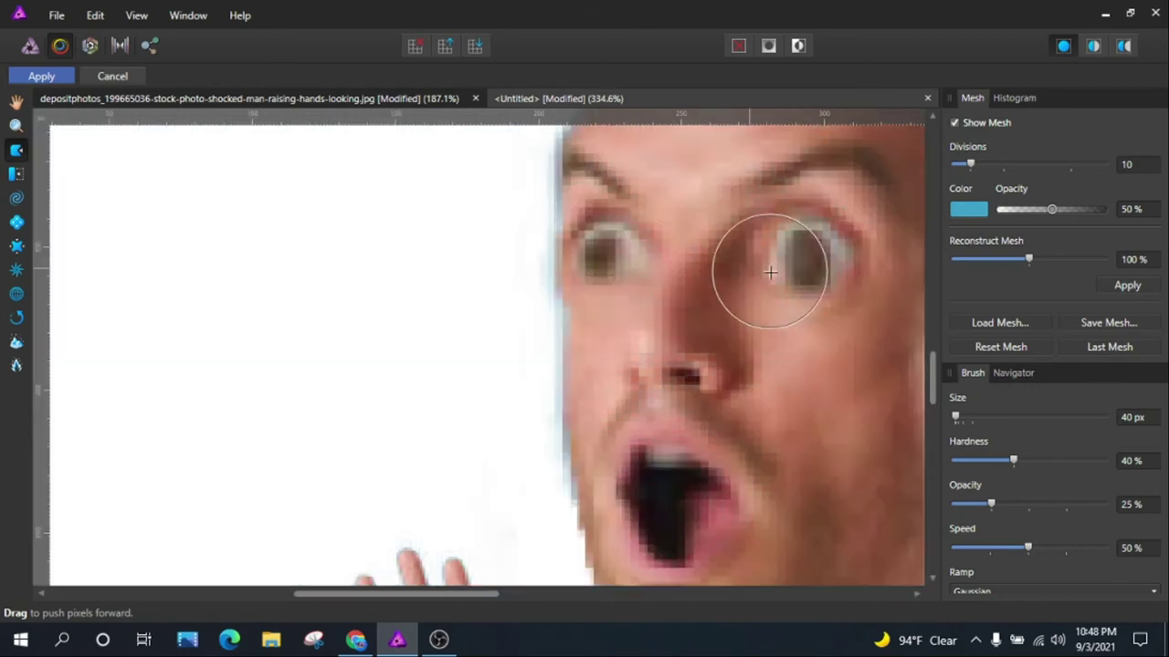
{"action": "scroll", "coordinate": [772, 302], "scroll_direction": "down", "scroll_amount": 3}
{"action": "scroll", "coordinate": [699, 324], "scroll_direction": "up", "scroll_amount": 2}
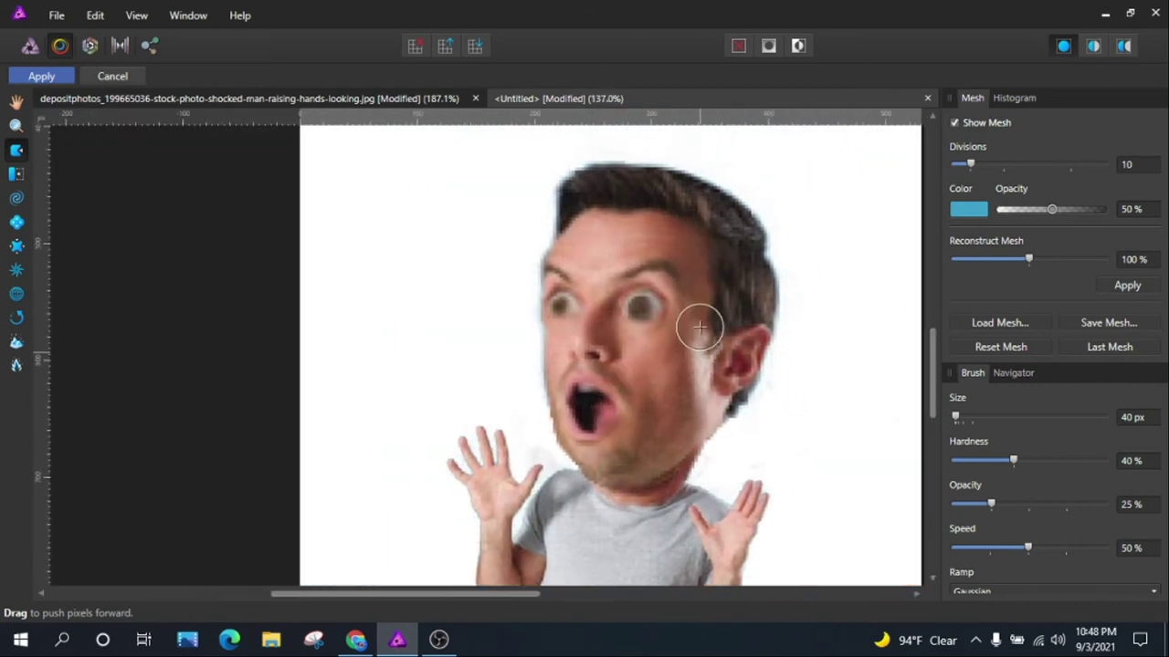
{"action": "scroll", "coordinate": [619, 314], "scroll_direction": "up", "scroll_amount": 1}
{"action": "scroll", "coordinate": [722, 301], "scroll_direction": "down", "scroll_amount": 2}
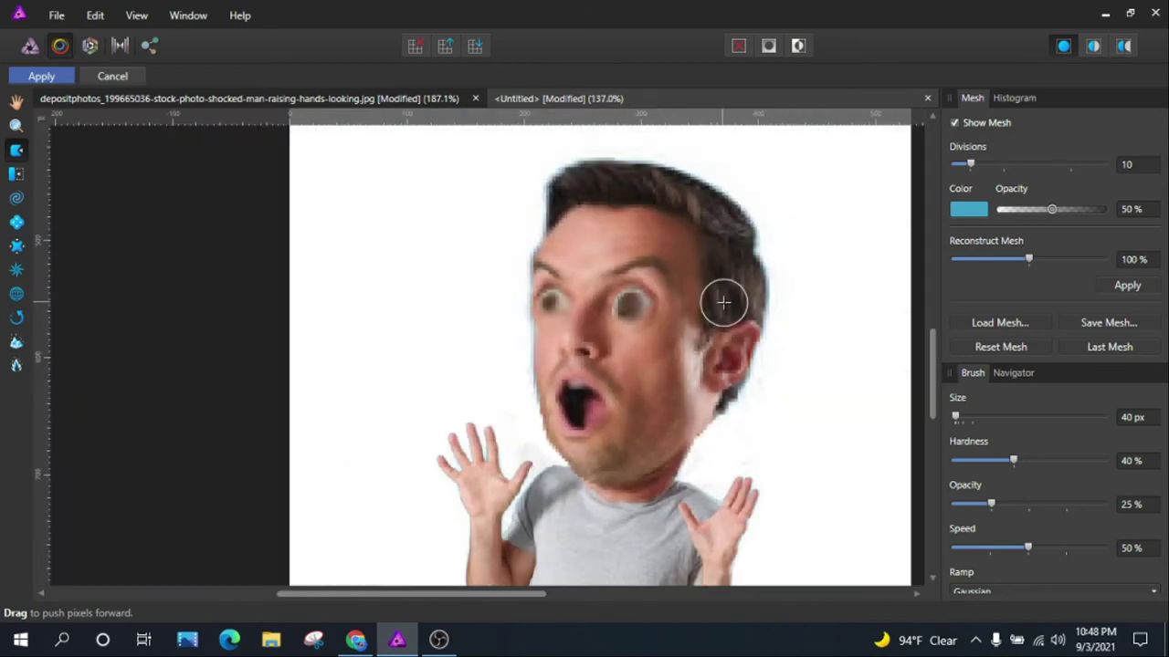
{"action": "scroll", "coordinate": [547, 308], "scroll_direction": "up", "scroll_amount": 1}
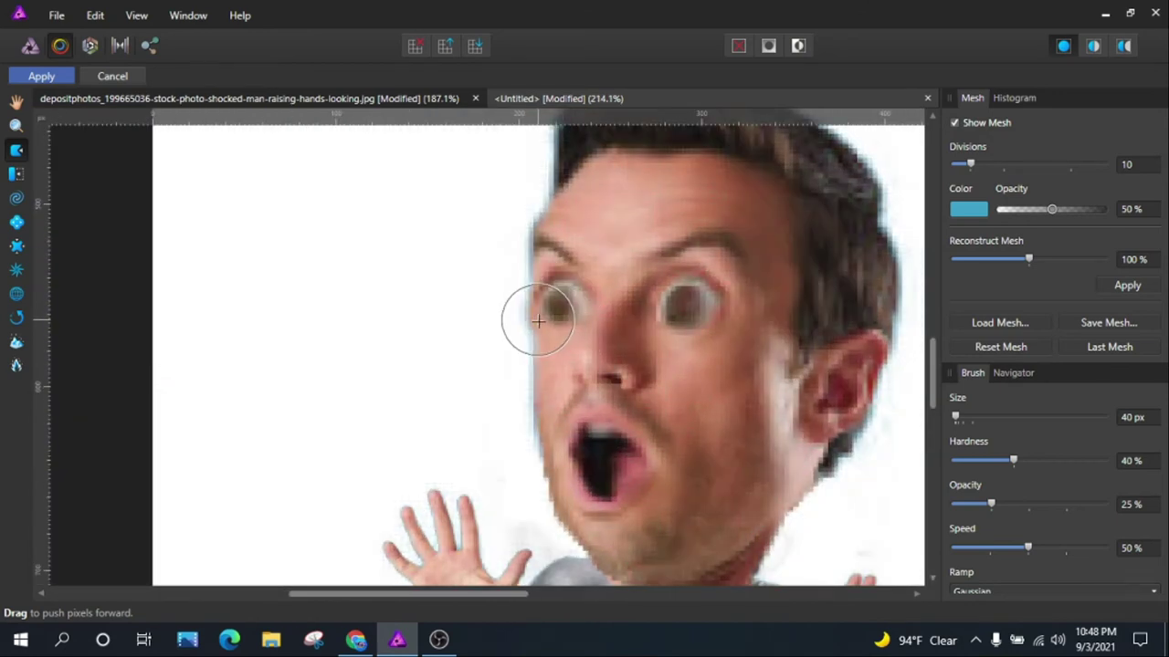
{"action": "scroll", "coordinate": [675, 252], "scroll_direction": "down", "scroll_amount": 3}
{"action": "scroll", "coordinate": [611, 292], "scroll_direction": "up", "scroll_amount": 3}
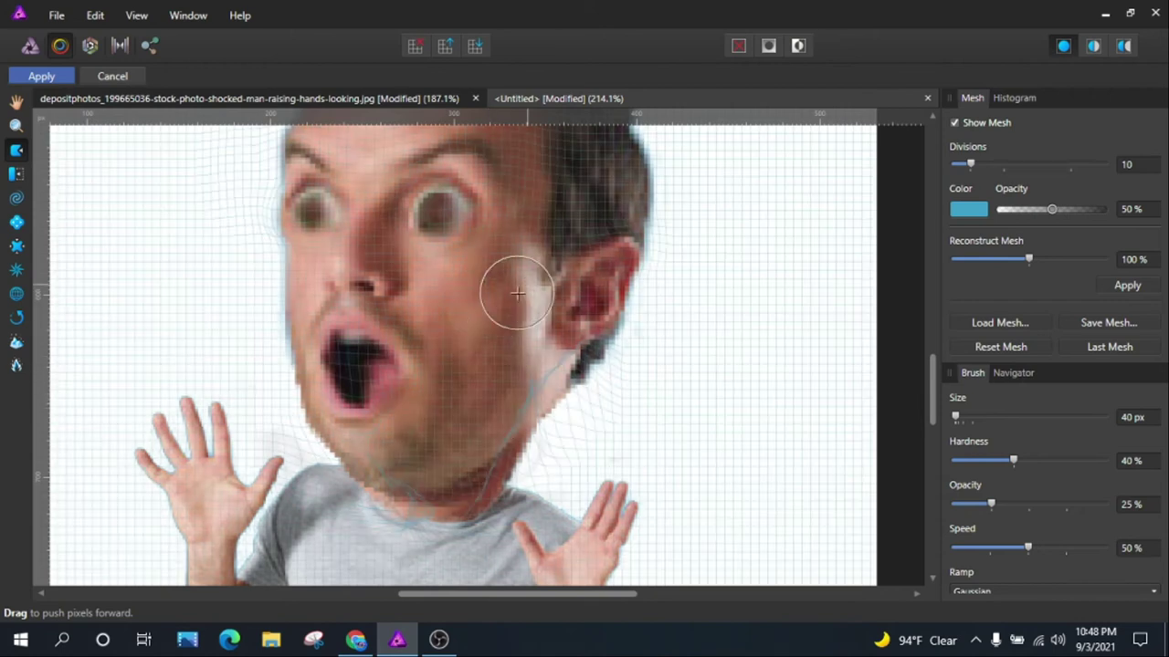
Nudge the nose and mouth area slightly downward.
{"action": "scroll", "coordinate": [601, 301], "scroll_direction": "down", "scroll_amount": 3}
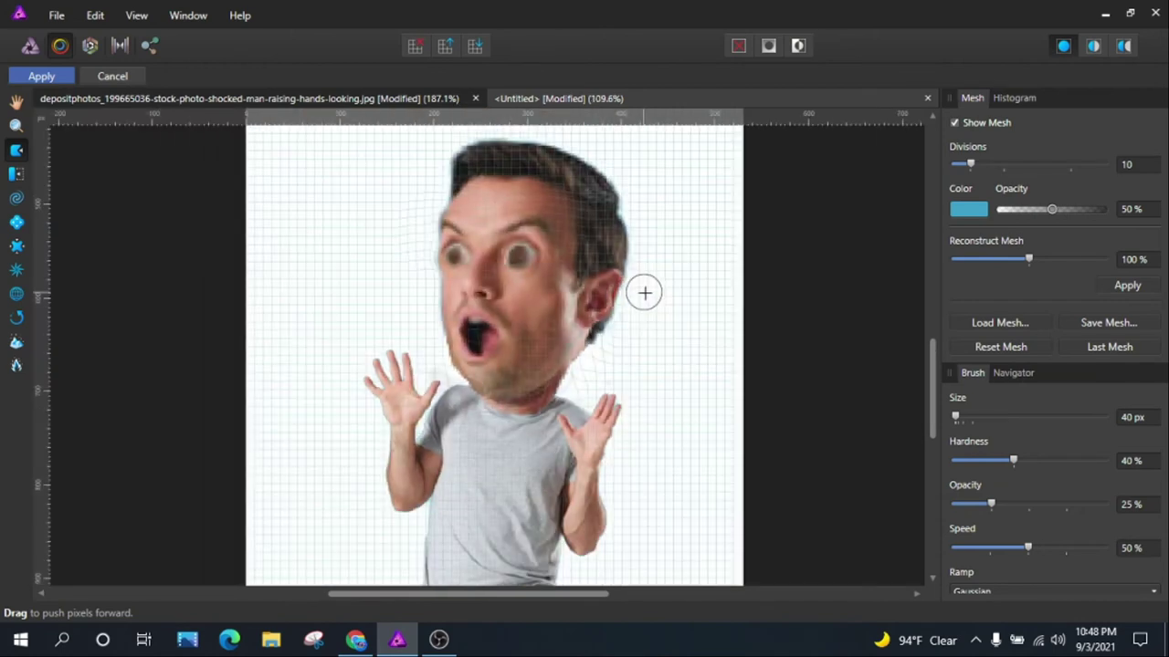
{"action": "scroll", "coordinate": [593, 301], "scroll_direction": "up", "scroll_amount": 3}
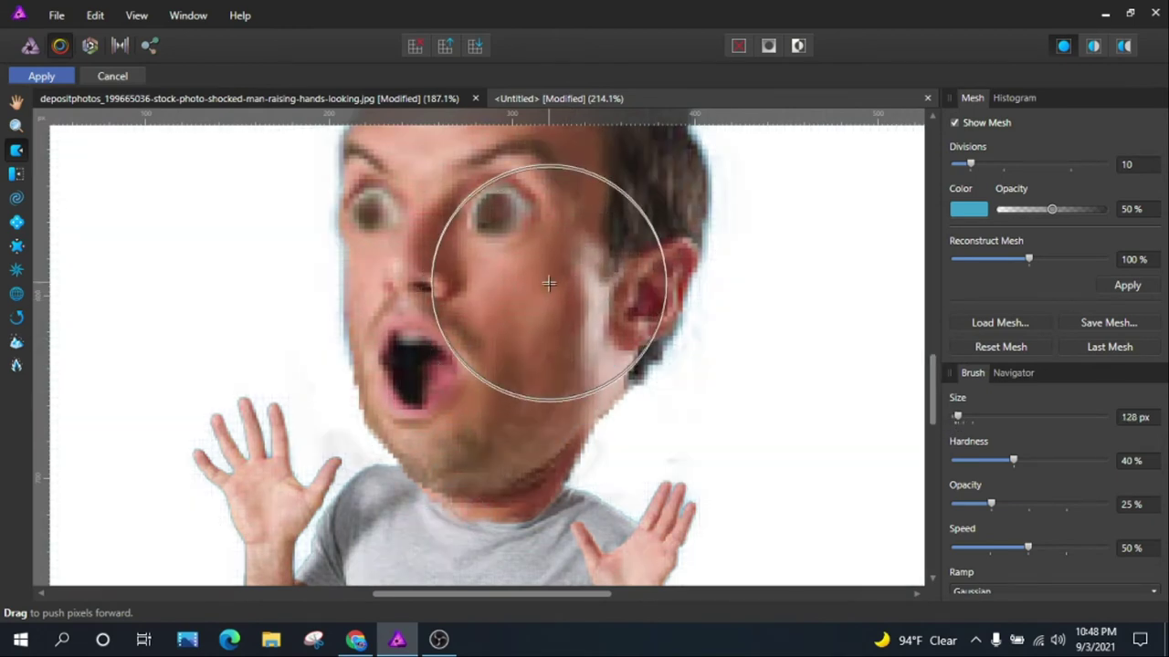
{"action": "scroll", "coordinate": [720, 255], "scroll_direction": "down", "scroll_amount": 3}
{"action": "scroll", "coordinate": [694, 283], "scroll_direction": "up", "scroll_amount": 3}
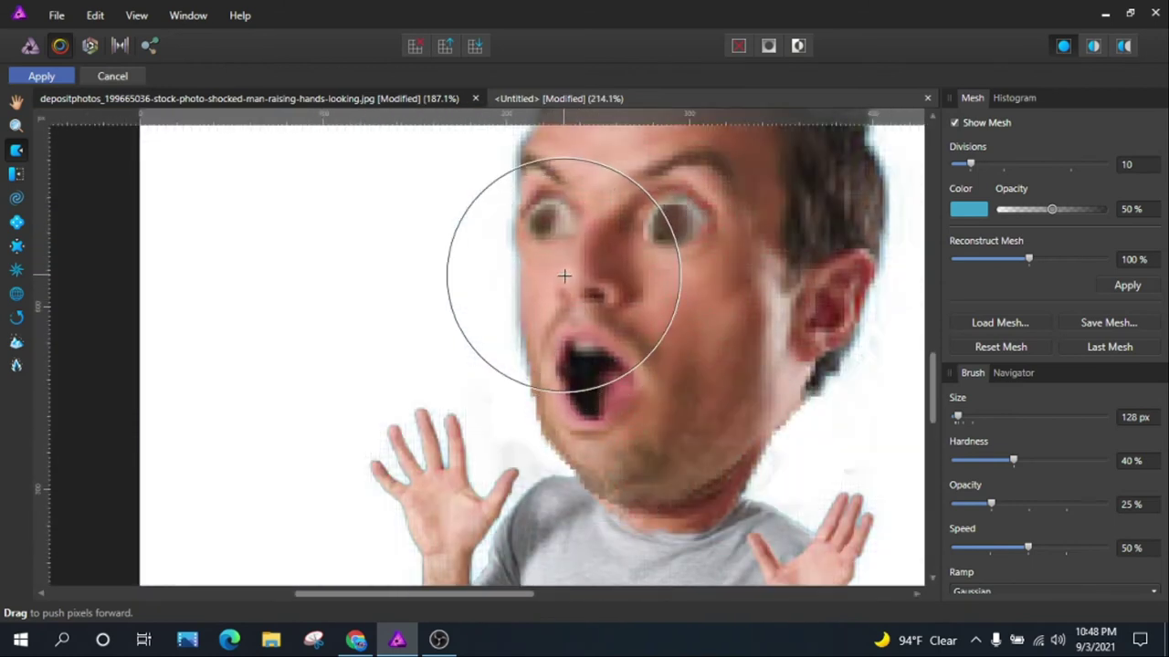
{"action": "left_click_drag", "start_coordinate": [565, 275], "coordinate": [556, 291]}
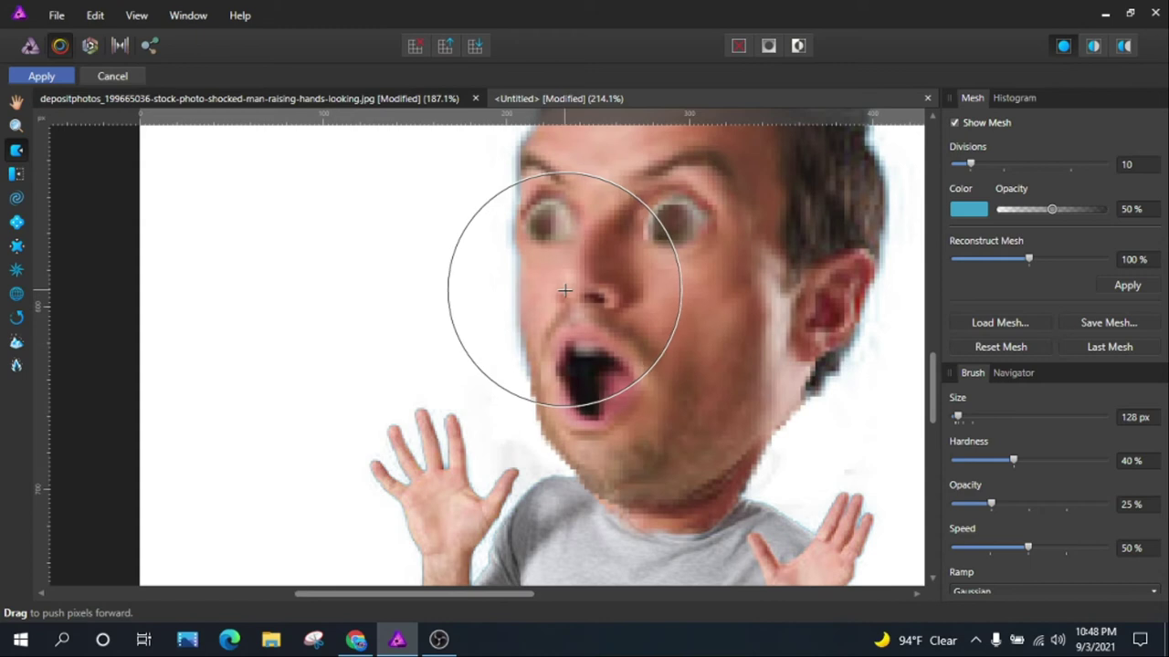
{"action": "scroll", "coordinate": [774, 268], "scroll_direction": "down", "scroll_amount": 2}
{"action": "scroll", "coordinate": [709, 365], "scroll_direction": "down", "scroll_amount": 2}
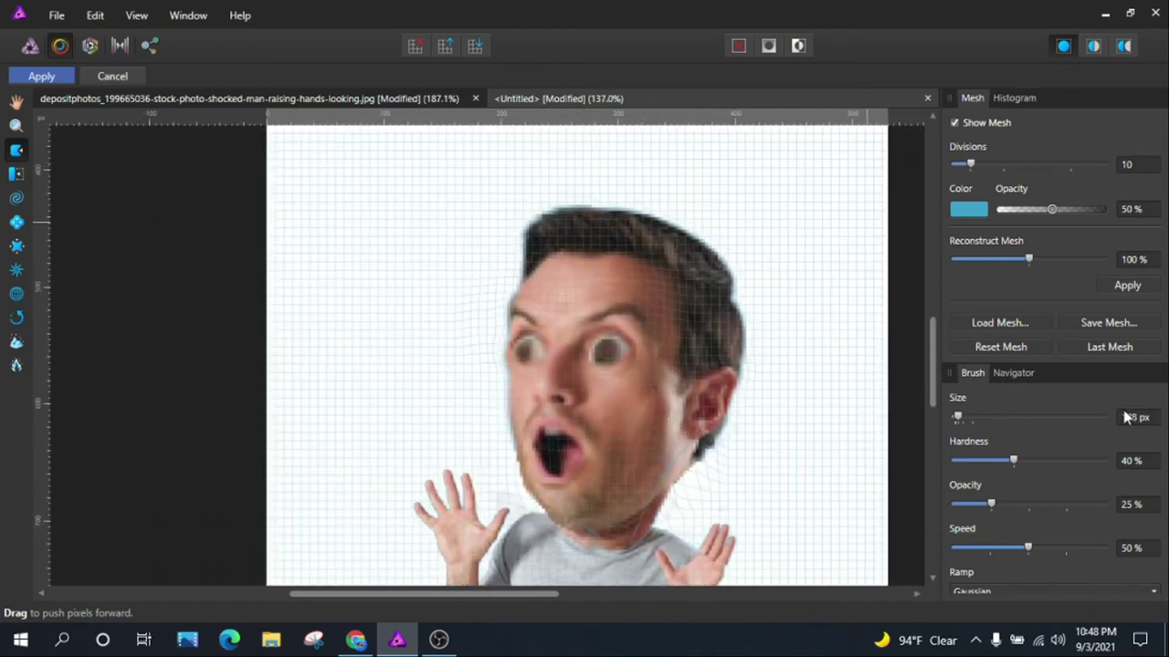
Set the brush to 40 px and push the hair's top-left edge into a pointed quiff.
{"action": "type", "text": "0"}
{"action": "key", "text": "Return"}
{"action": "scroll", "coordinate": [506, 258], "scroll_direction": "up", "scroll_amount": 3}
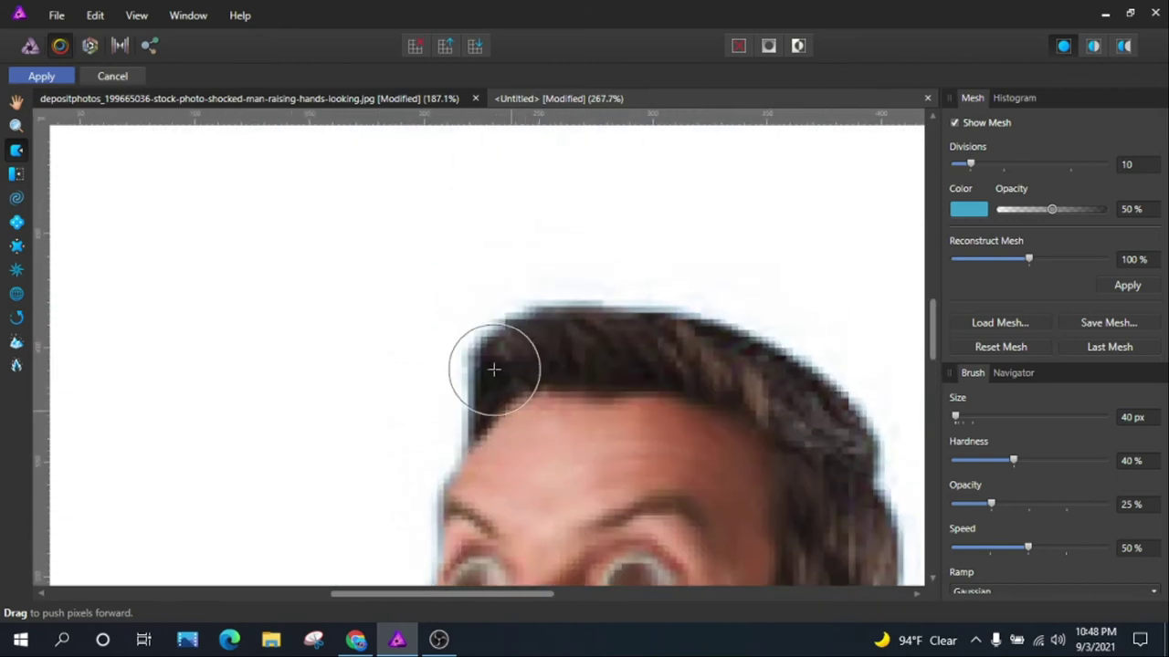
{"action": "mouse_move", "coordinate": [475, 318]}
{"action": "left_mouse_down"}
{"action": "mouse_move", "coordinate": [472, 334]}
{"action": "mouse_move", "coordinate": [449, 282]}
{"action": "left_mouse_up"}
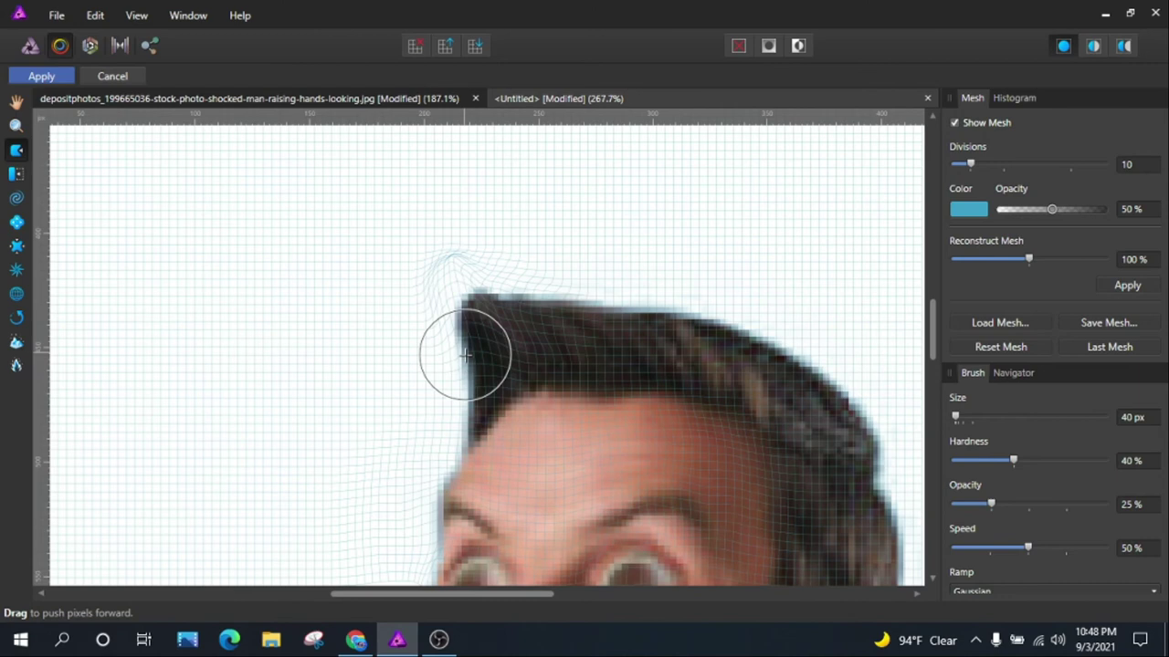
{"action": "left_click_drag", "start_coordinate": [466, 355], "coordinate": [462, 279]}
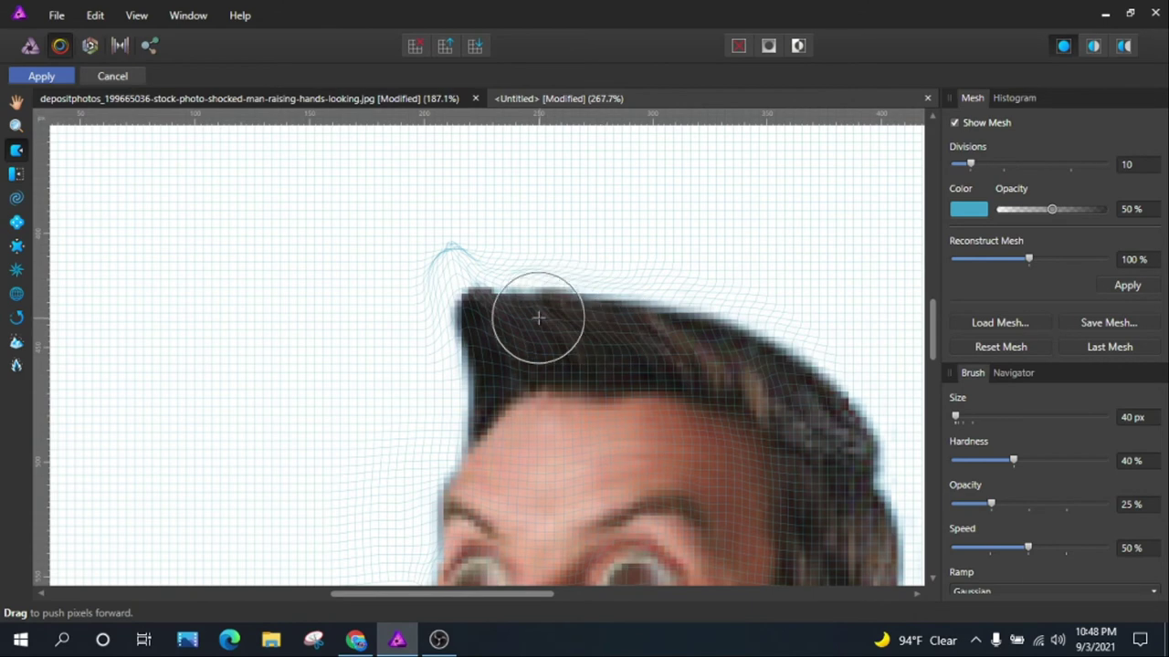
Lift the left eyebrow into an arch, checking the whole figure in view.
{"action": "key", "text": "ctrl+0"}
{"action": "scroll", "coordinate": [548, 266], "scroll_direction": "up", "scroll_amount": 5}
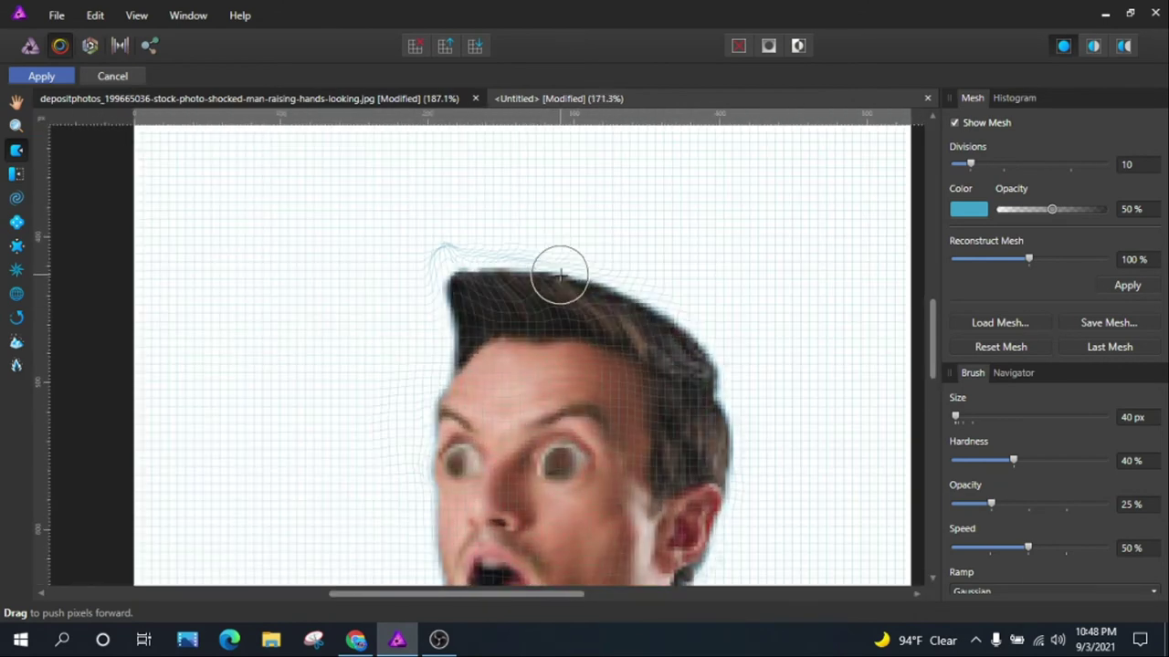
{"action": "scroll", "coordinate": [559, 275], "scroll_direction": "up", "scroll_amount": 1}
{"action": "scroll", "coordinate": [605, 228], "scroll_direction": "up", "scroll_amount": 1}
{"action": "scroll", "coordinate": [593, 274], "scroll_direction": "up", "scroll_amount": 1}
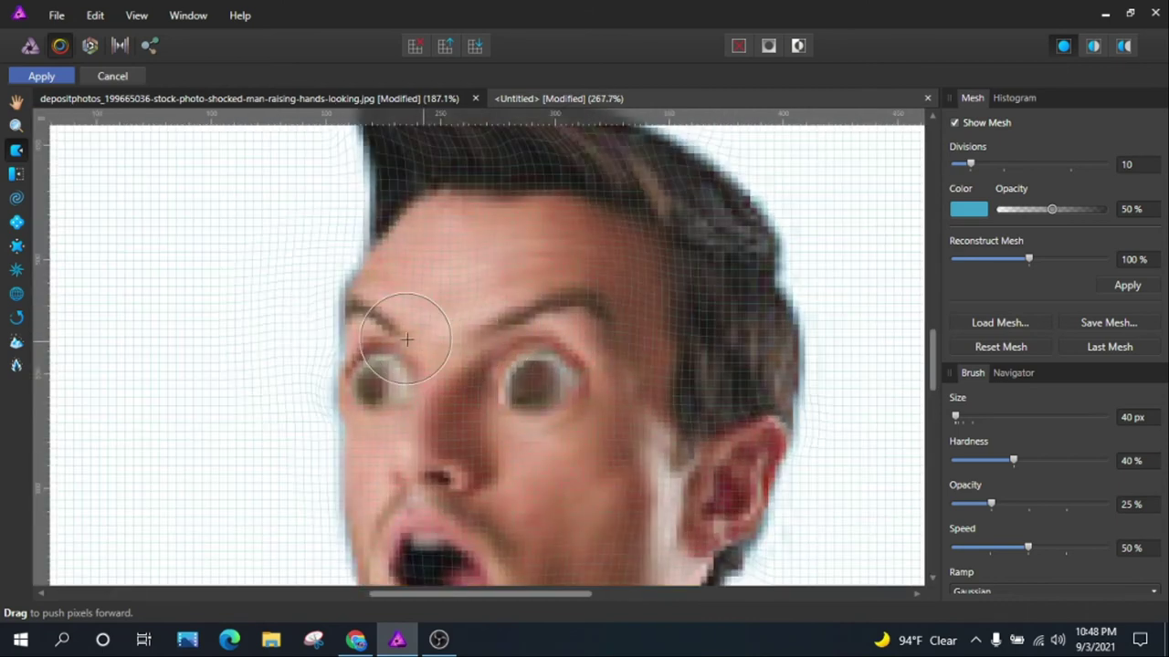
{"action": "scroll", "coordinate": [386, 284], "scroll_direction": "down", "scroll_amount": 1}
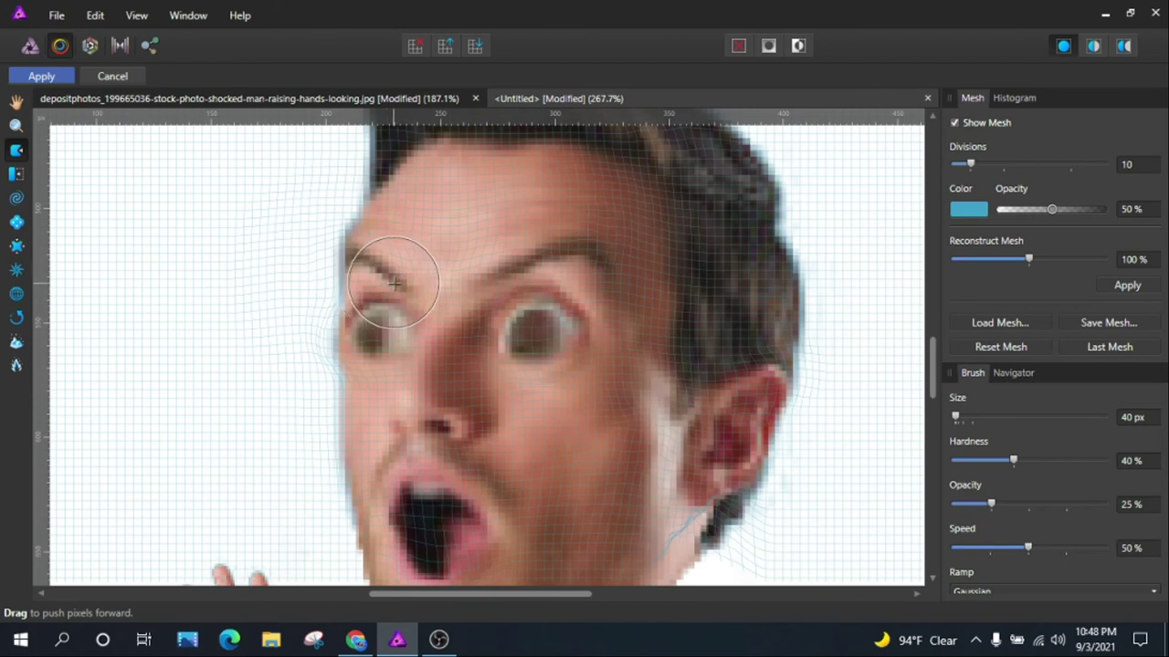
{"action": "left_click_drag", "start_coordinate": [394, 283], "coordinate": [418, 261]}
{"action": "key", "text": "ctrl+0"}
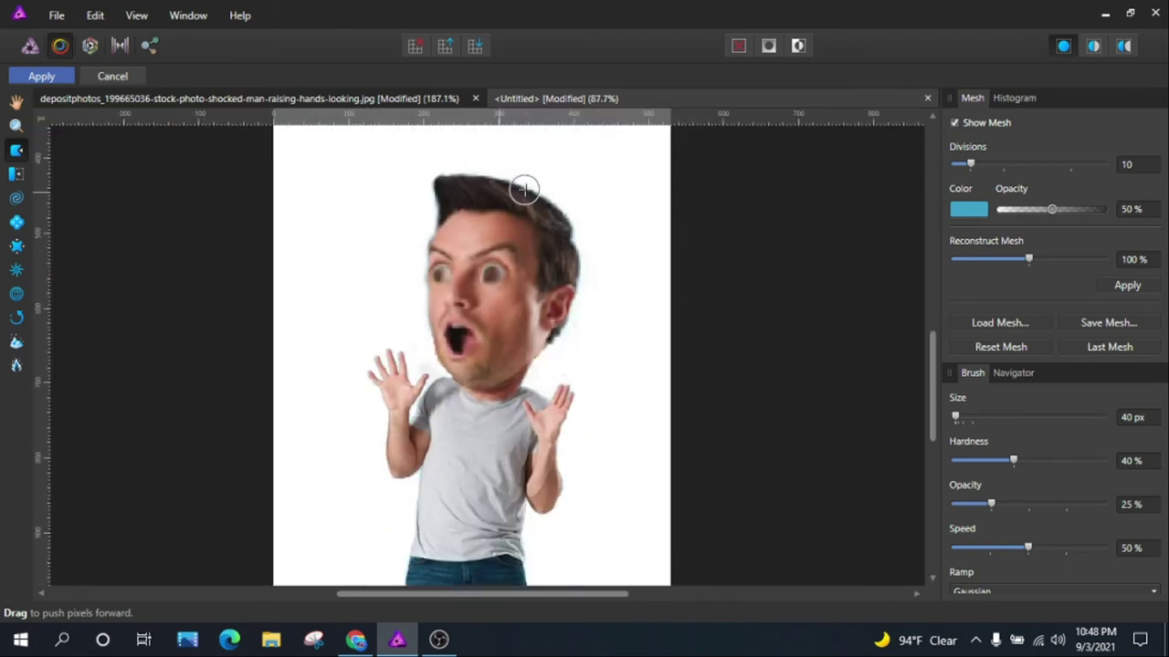
{"action": "scroll", "coordinate": [525, 189], "scroll_direction": "up", "scroll_amount": 3}
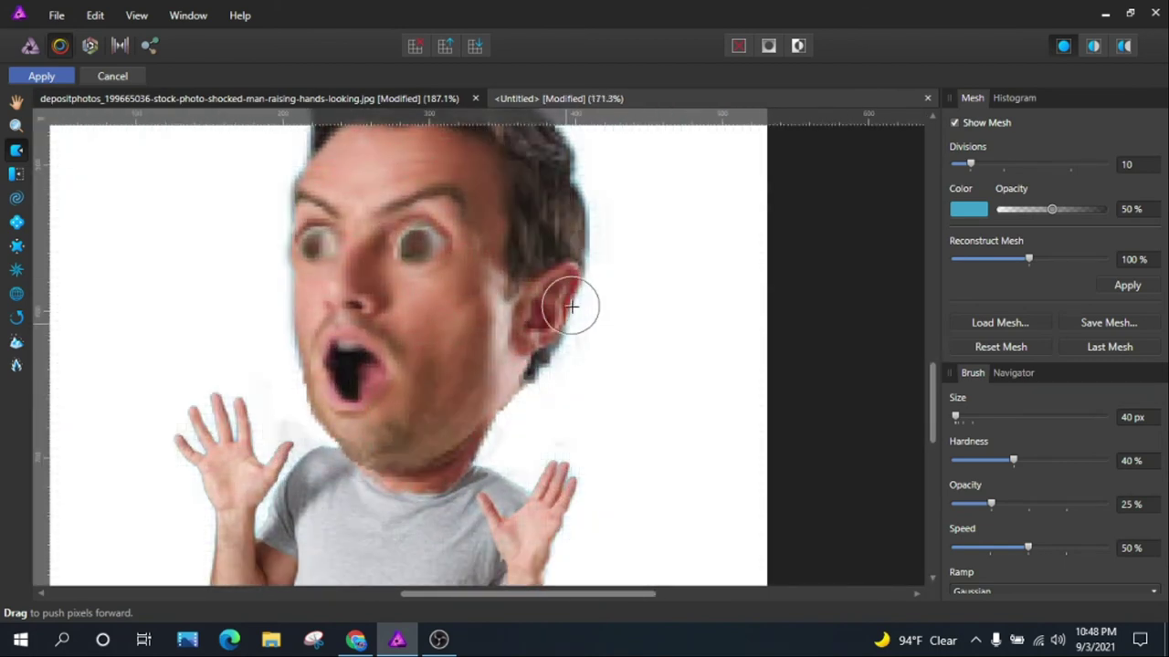
{"action": "key", "text": "ctrl+0"}
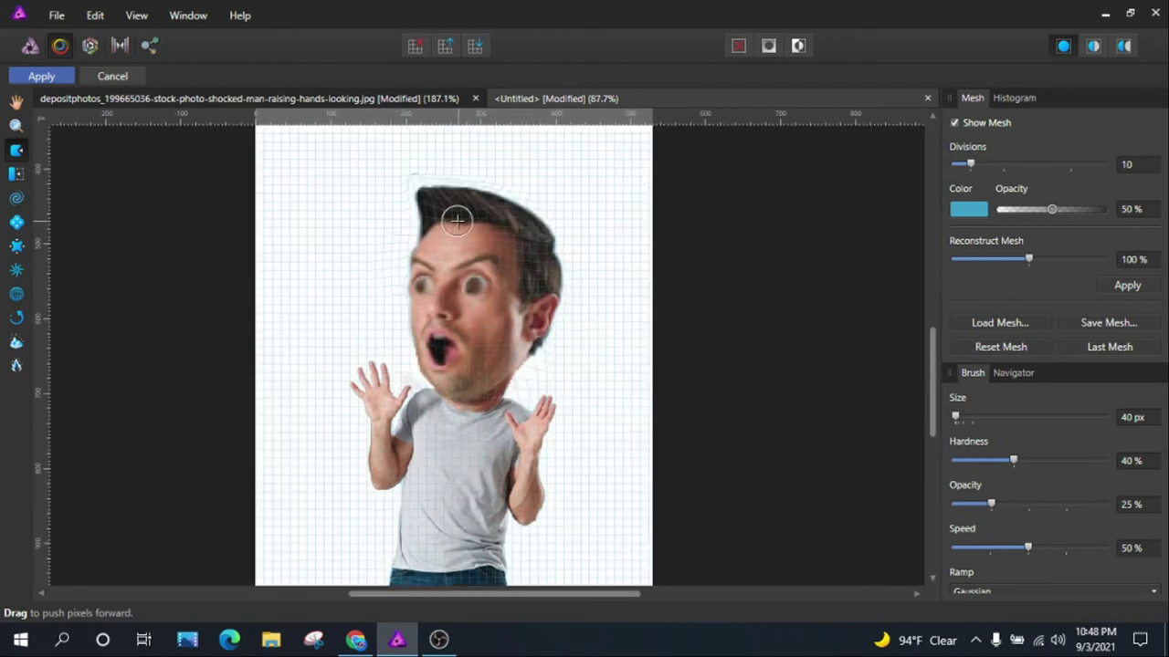
{"action": "scroll", "coordinate": [469, 338], "scroll_direction": "up", "scroll_amount": 4}
Push the jaw and neck outline in toward the ear.
{"action": "mouse_move", "coordinate": [416, 420]}
{"action": "left_mouse_down"}
{"action": "mouse_move", "coordinate": [503, 444]}
{"action": "mouse_move", "coordinate": [488, 478]}
{"action": "mouse_move", "coordinate": [578, 417]}
{"action": "mouse_move", "coordinate": [572, 428]}
{"action": "left_mouse_up"}
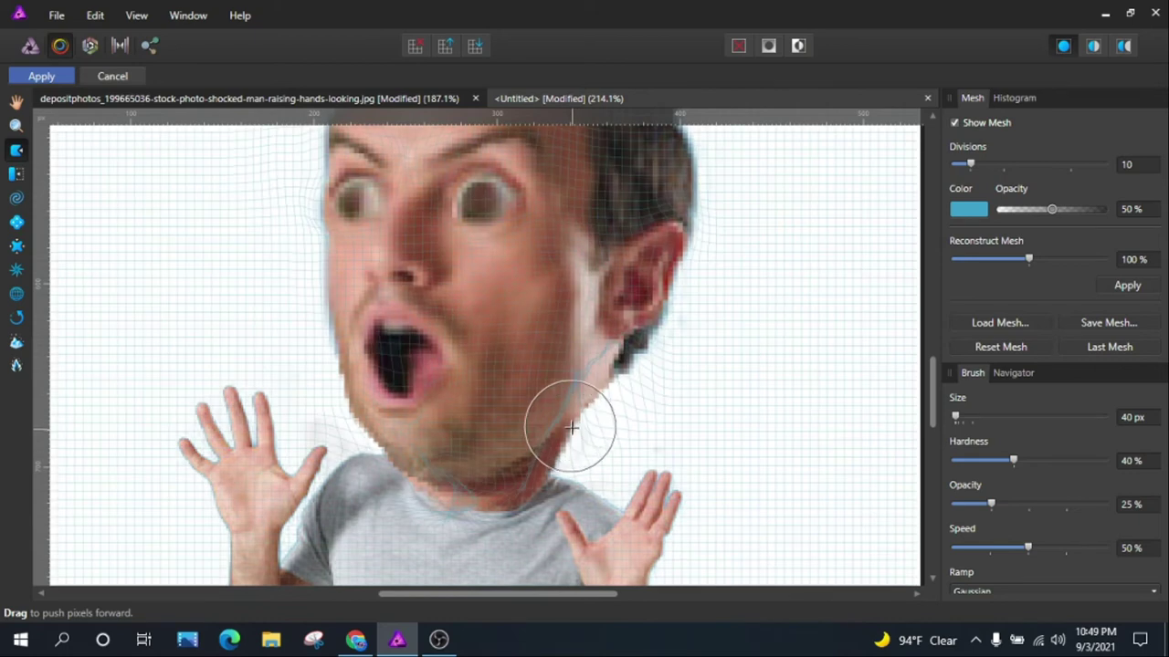
{"action": "scroll", "coordinate": [572, 427], "scroll_direction": "up", "scroll_amount": 2}
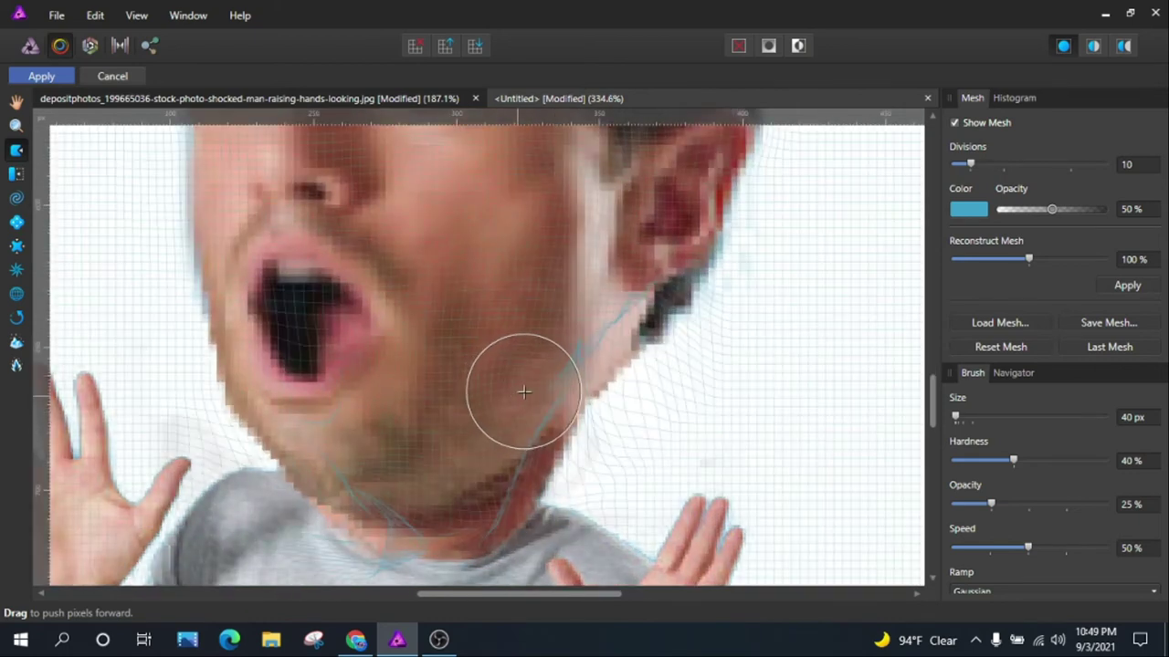
{"action": "scroll", "coordinate": [523, 392], "scroll_direction": "down", "scroll_amount": 4}
{"action": "scroll", "coordinate": [548, 373], "scroll_direction": "up", "scroll_amount": 2}
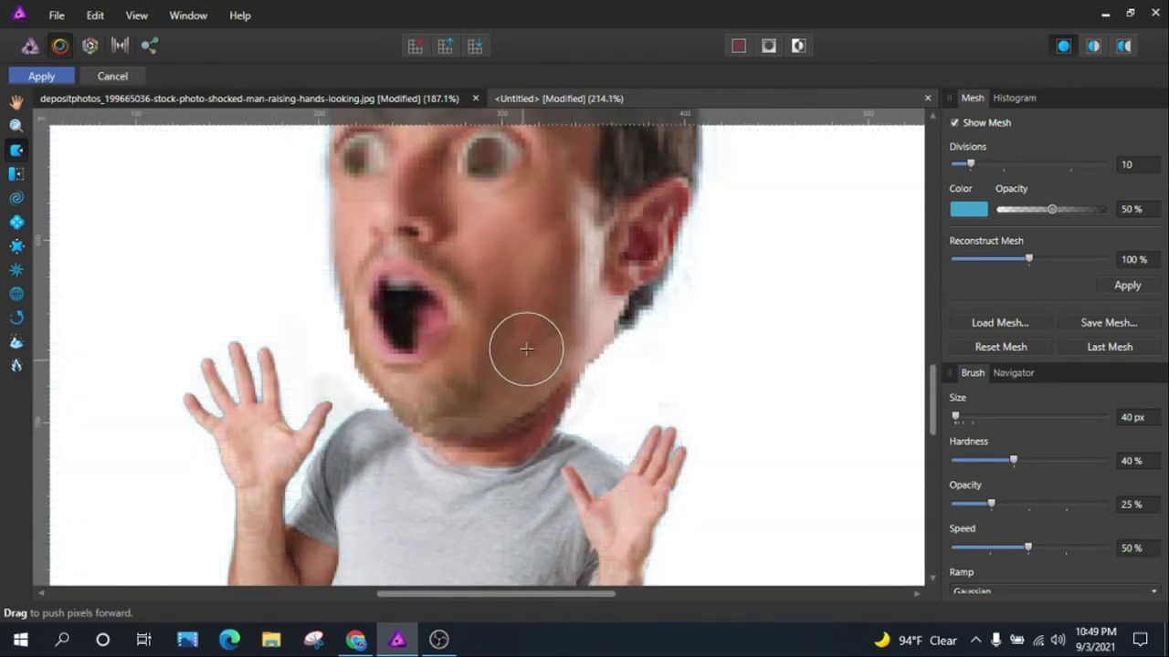
{"action": "scroll", "coordinate": [555, 328], "scroll_direction": "down", "scroll_amount": 2}
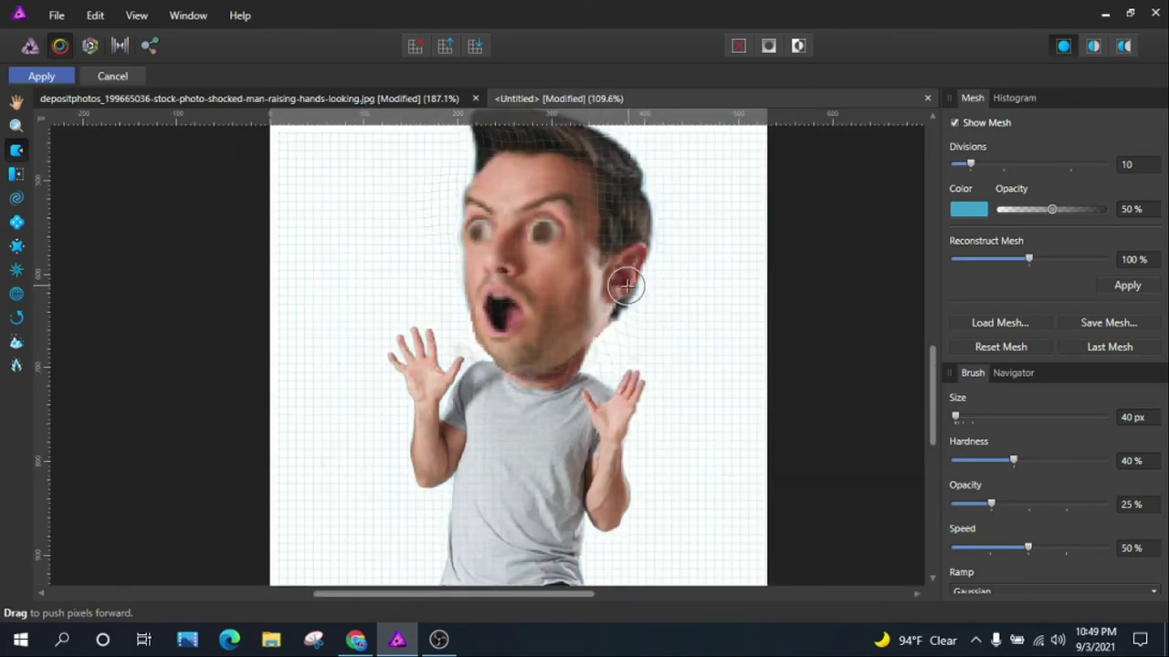
{"action": "scroll", "coordinate": [627, 286], "scroll_direction": "up", "scroll_amount": 2}
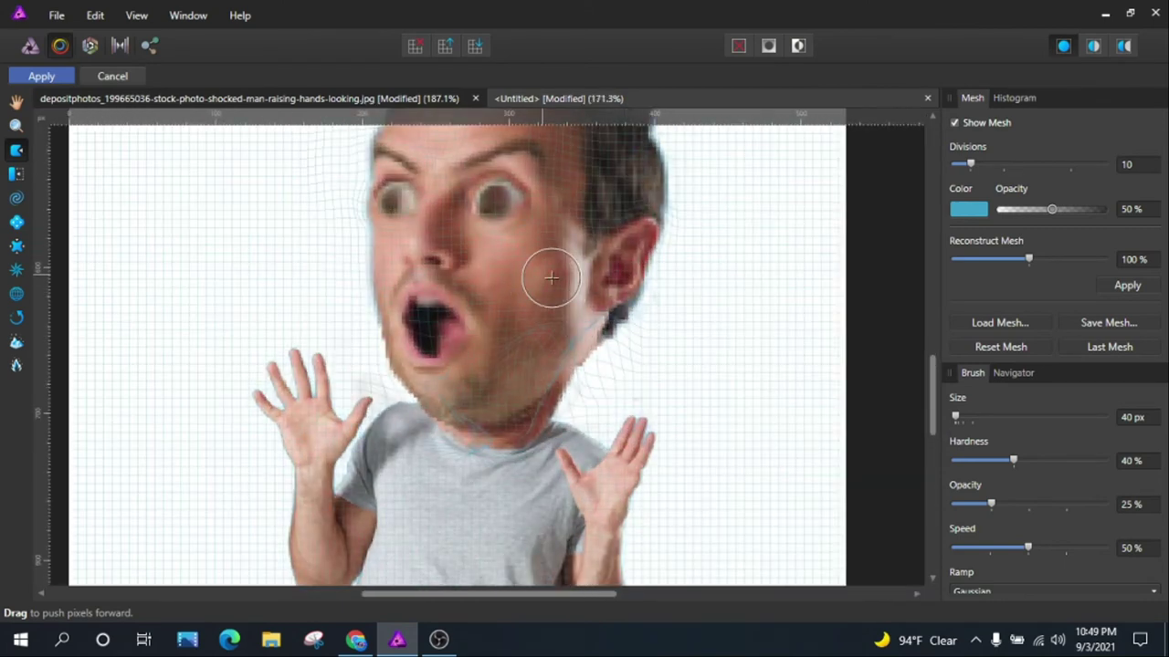
{"action": "scroll", "coordinate": [493, 384], "scroll_direction": "up", "scroll_amount": 2}
{"action": "scroll", "coordinate": [465, 301], "scroll_direction": "down", "scroll_amount": 1}
{"action": "scroll", "coordinate": [530, 288], "scroll_direction": "down", "scroll_amount": 1}
Widen the open mouth with small pushes on its left edge.
{"action": "mouse_move", "coordinate": [501, 305]}
{"action": "left_mouse_down"}
{"action": "mouse_move", "coordinate": [484, 310]}
{"action": "mouse_move", "coordinate": [489, 267]}
{"action": "mouse_move", "coordinate": [464, 262]}
{"action": "left_mouse_up"}
{"action": "scroll", "coordinate": [566, 256], "scroll_direction": "left", "scroll_amount": 3}
{"action": "left_click_drag", "start_coordinate": [550, 269], "coordinate": [475, 269]}
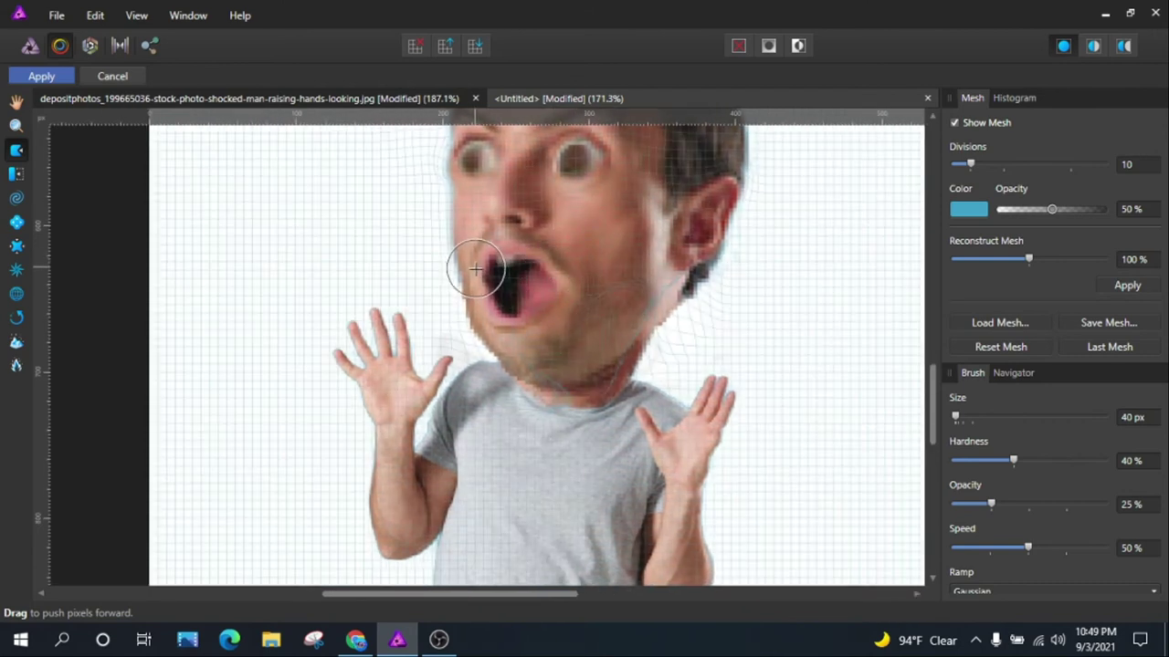
{"action": "scroll", "coordinate": [475, 269], "scroll_direction": "down", "scroll_amount": 3}
Apply the liquify warp and return to the Move tool.
{"action": "left_click", "coordinate": [41, 76]}
{"action": "key", "text": "v"}
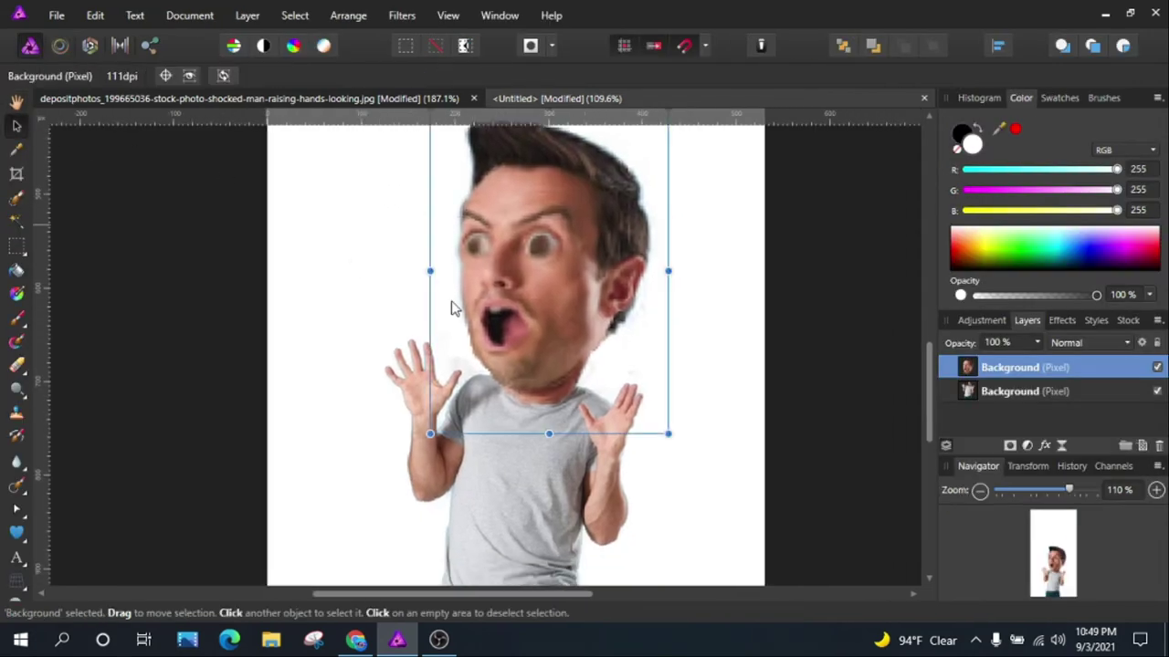
{"action": "scroll", "coordinate": [533, 330], "scroll_direction": "up", "scroll_amount": 3}
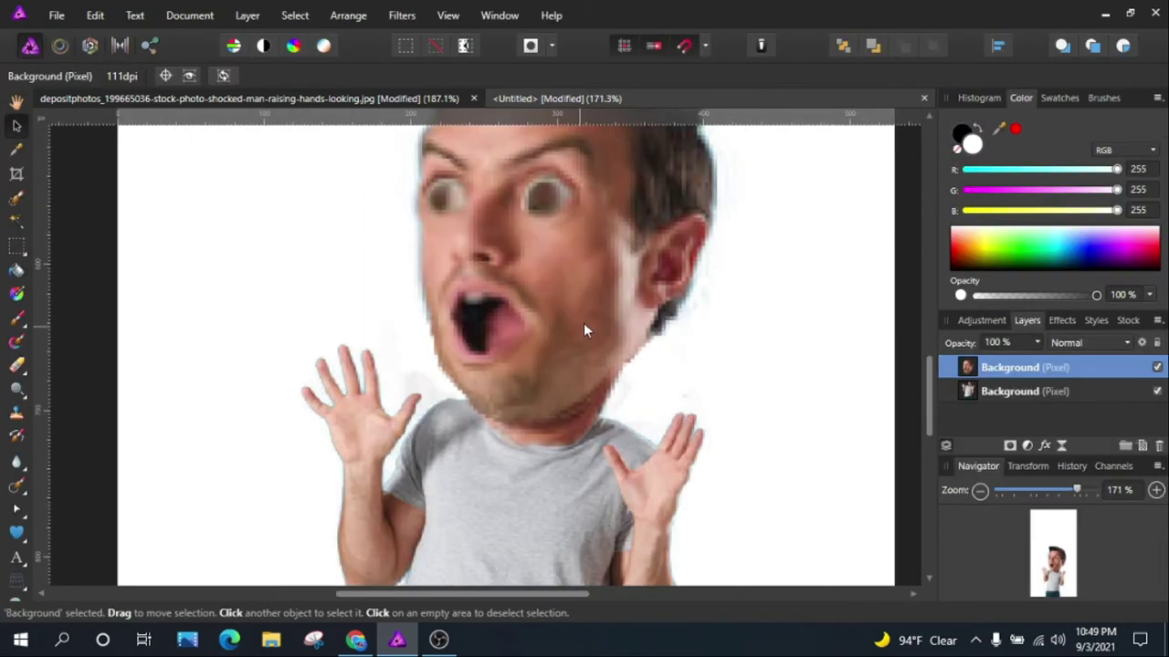
Erase stray pixels along the ear's edge with an 11 px eraser.
{"action": "left_click", "coordinate": [16, 365]}
{"action": "scroll", "coordinate": [718, 338], "scroll_direction": "up", "scroll_amount": 4}
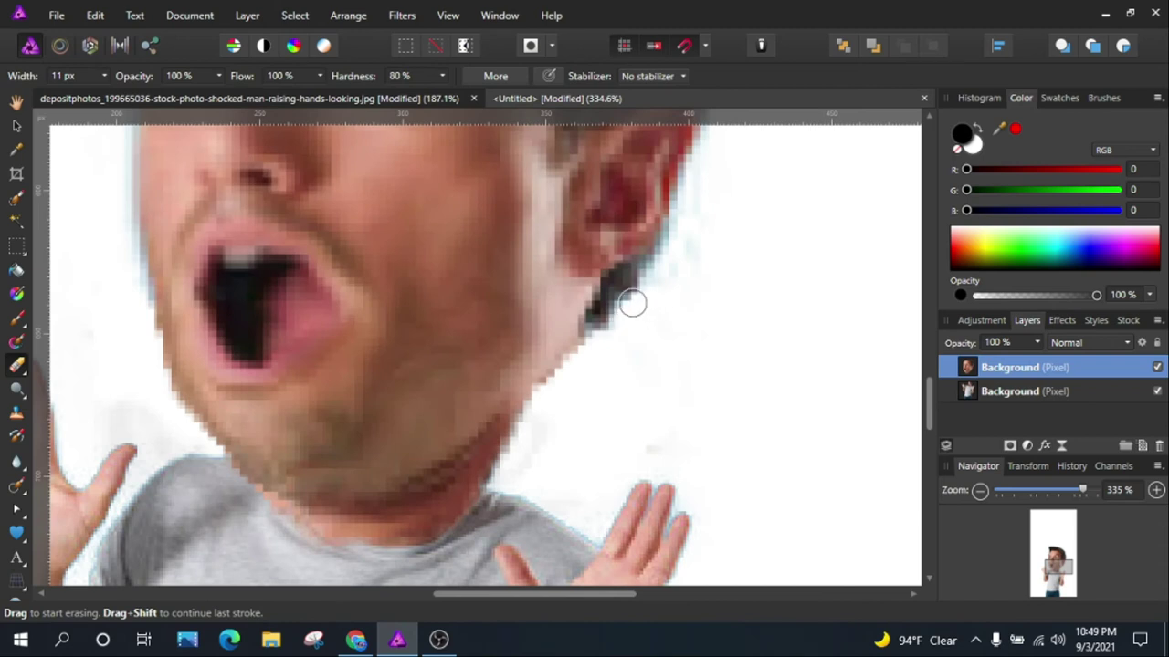
{"action": "left_click_drag", "start_coordinate": [633, 303], "coordinate": [620, 315]}
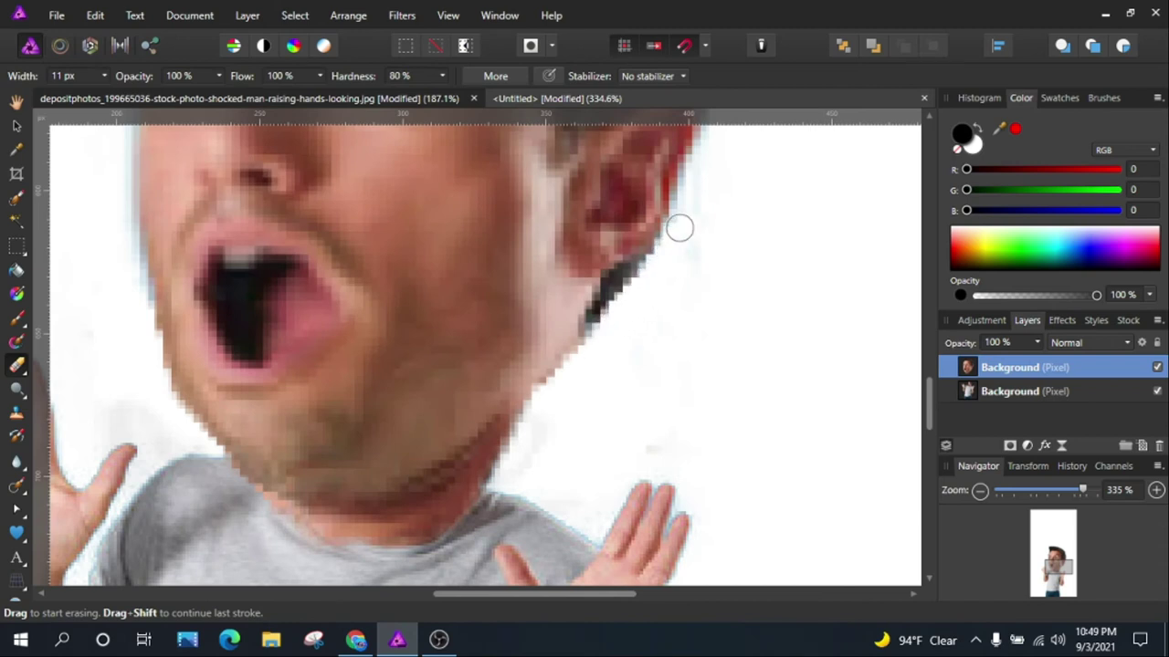
{"action": "scroll", "coordinate": [591, 354], "scroll_direction": "down", "scroll_amount": 5}
{"action": "scroll", "coordinate": [438, 371], "scroll_direction": "up", "scroll_amount": 3}
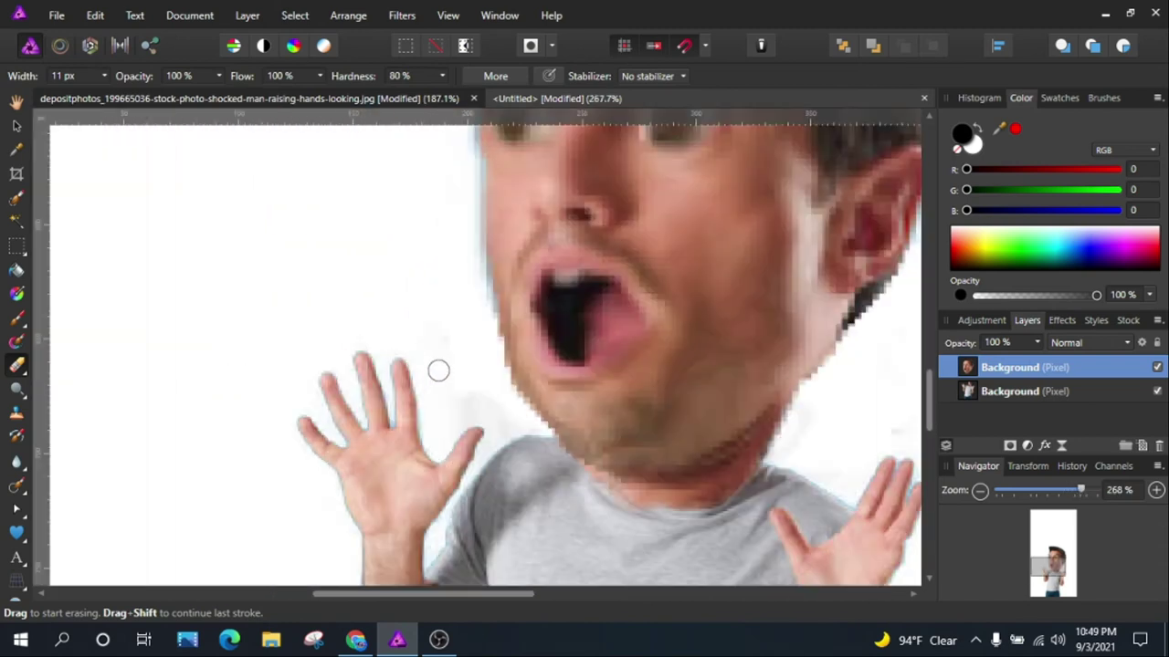
{"action": "scroll", "coordinate": [488, 326], "scroll_direction": "up", "scroll_amount": 2}
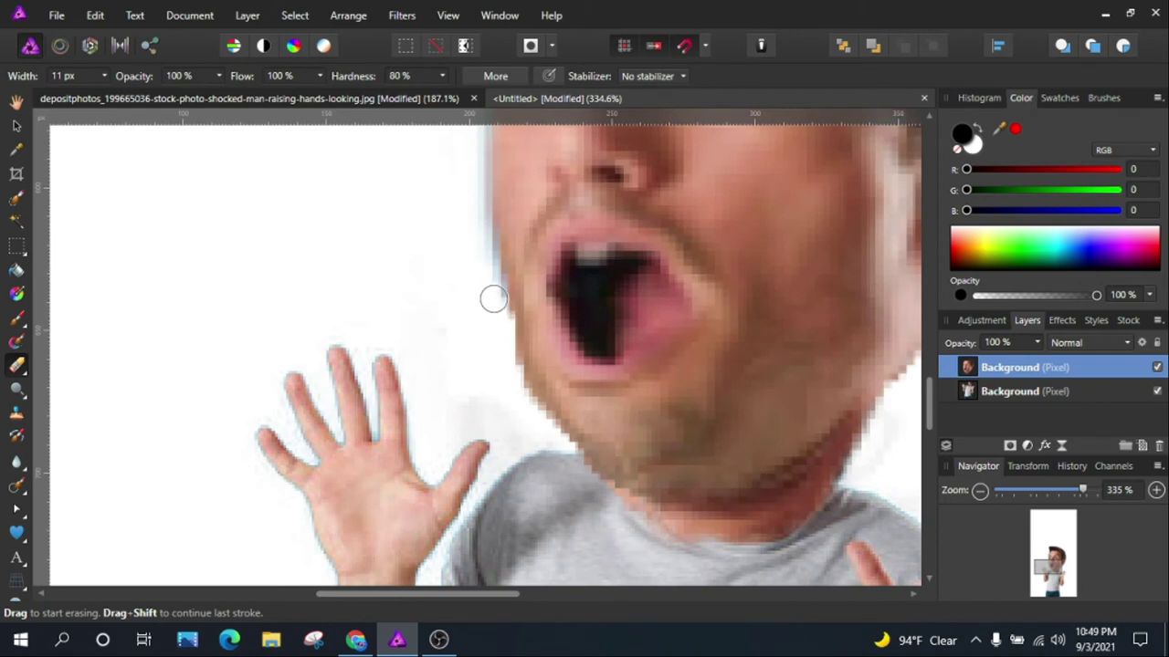
{"action": "scroll", "coordinate": [468, 228], "scroll_direction": "down", "scroll_amount": 4}
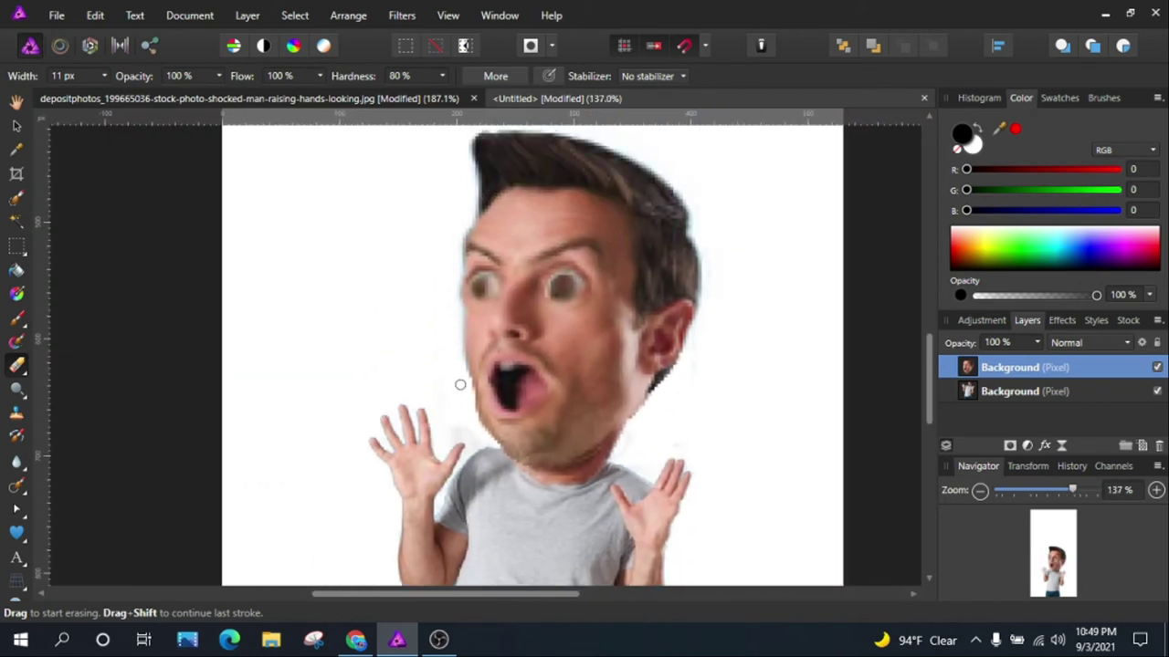
{"action": "scroll", "coordinate": [472, 420], "scroll_direction": "up", "scroll_amount": 3}
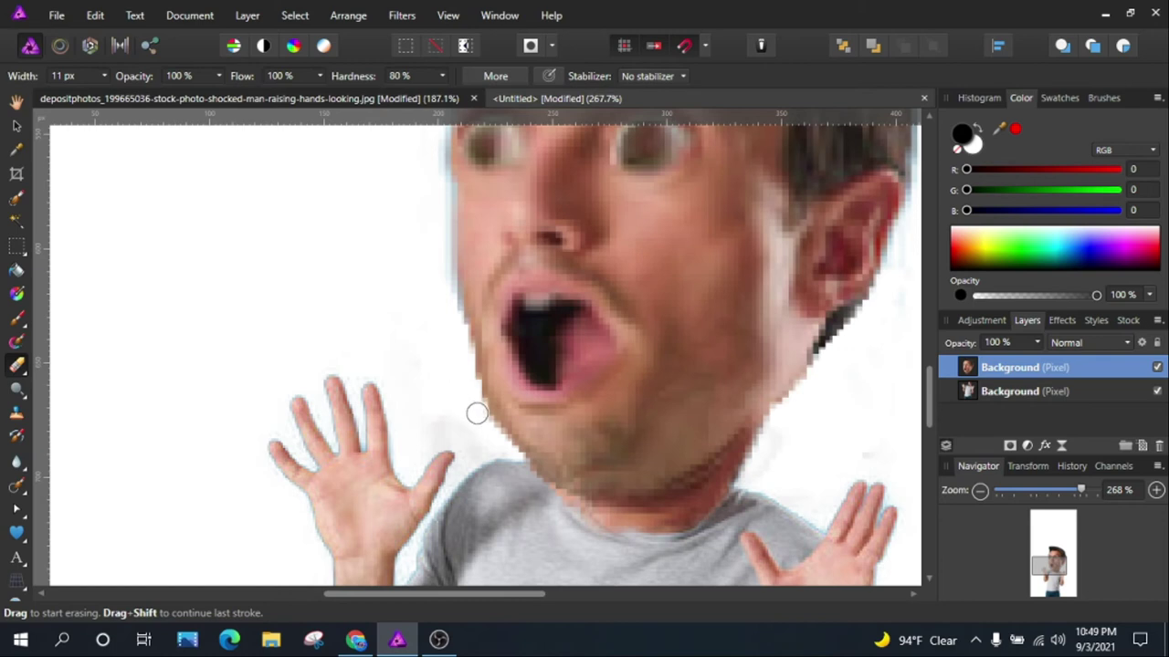
{"action": "scroll", "coordinate": [476, 413], "scroll_direction": "down", "scroll_amount": 4}
Soften the outer edge of the enlarged head's hair with the Blur Brush.
{"action": "left_click", "coordinate": [15, 463]}
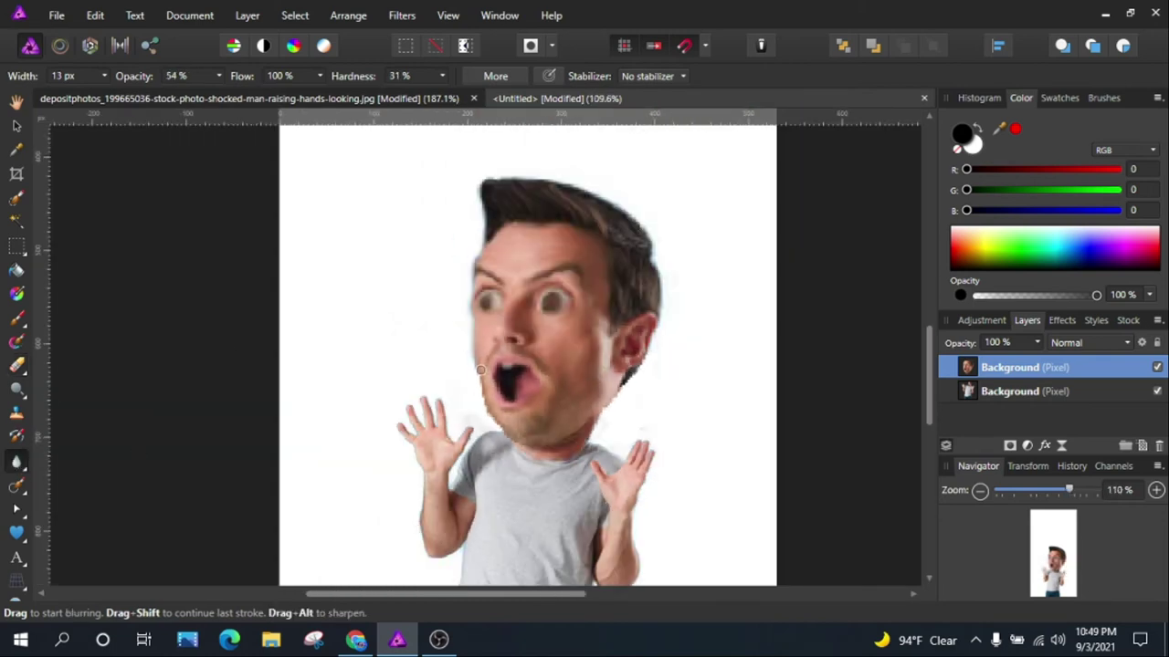
{"action": "scroll", "coordinate": [480, 377], "scroll_direction": "up", "scroll_amount": 3}
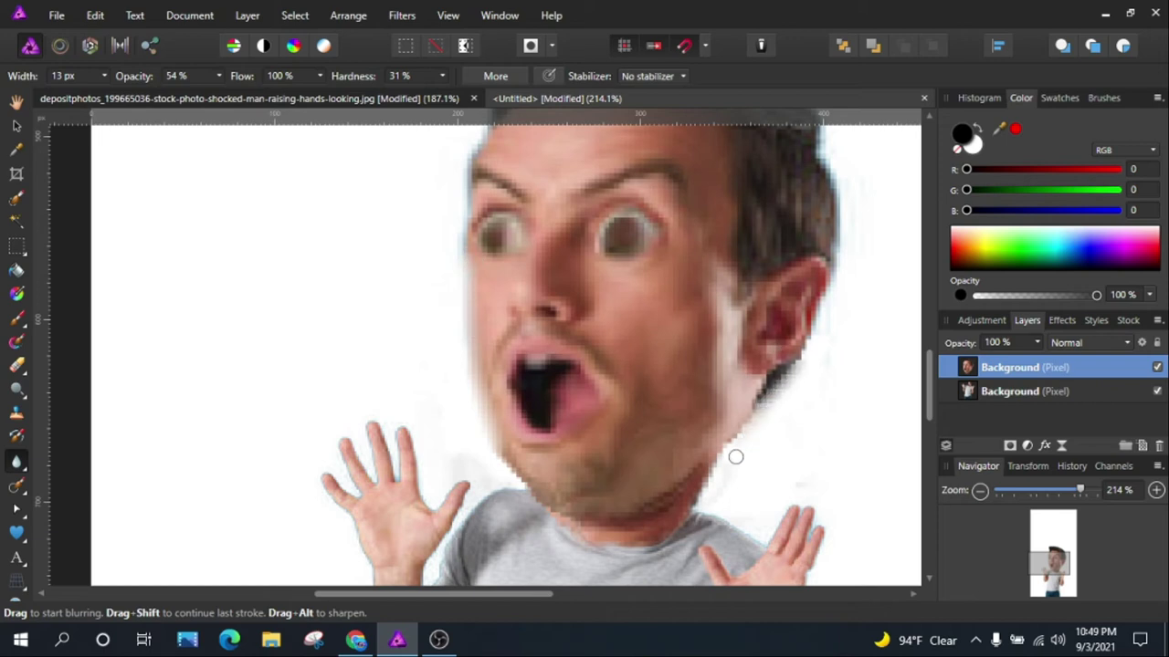
{"action": "scroll", "coordinate": [771, 397], "scroll_direction": "up", "scroll_amount": 1}
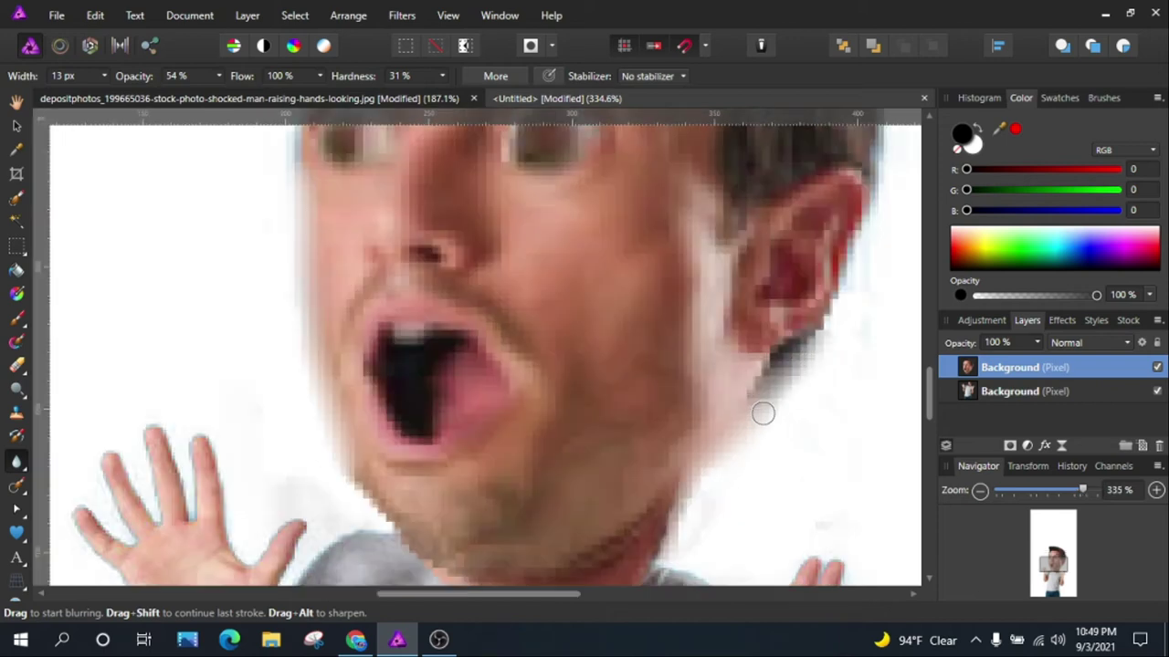
{"action": "scroll", "coordinate": [721, 383], "scroll_direction": "up", "scroll_amount": 1}
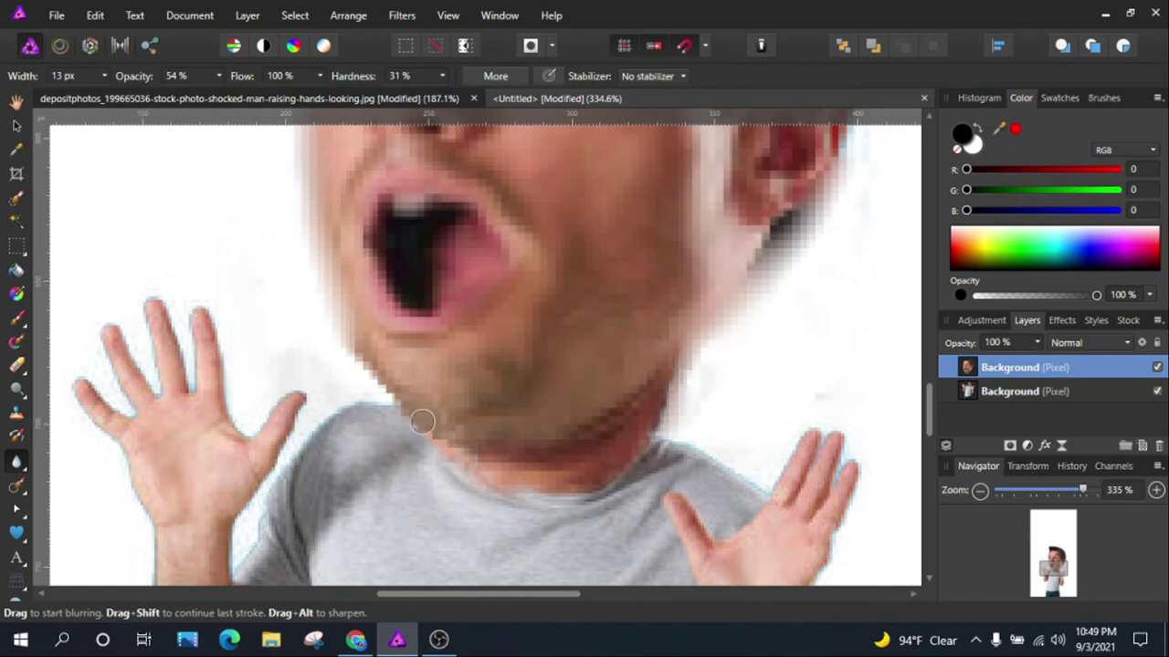
{"action": "scroll", "coordinate": [392, 411], "scroll_direction": "down", "scroll_amount": 3}
{"action": "scroll", "coordinate": [511, 438], "scroll_direction": "down", "scroll_amount": 1}
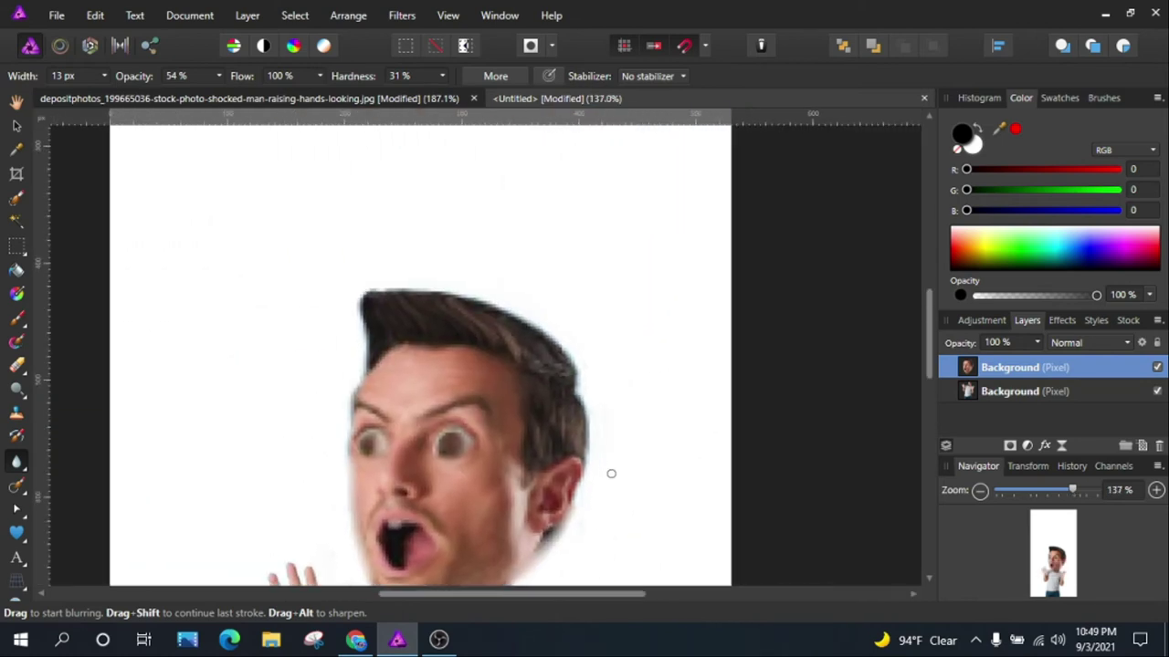
{"action": "scroll", "coordinate": [608, 472], "scroll_direction": "up", "scroll_amount": 2}
{"action": "scroll", "coordinate": [590, 391], "scroll_direction": "up", "scroll_amount": 1}
{"action": "left_click_drag", "start_coordinate": [532, 300], "coordinate": [560, 345]}
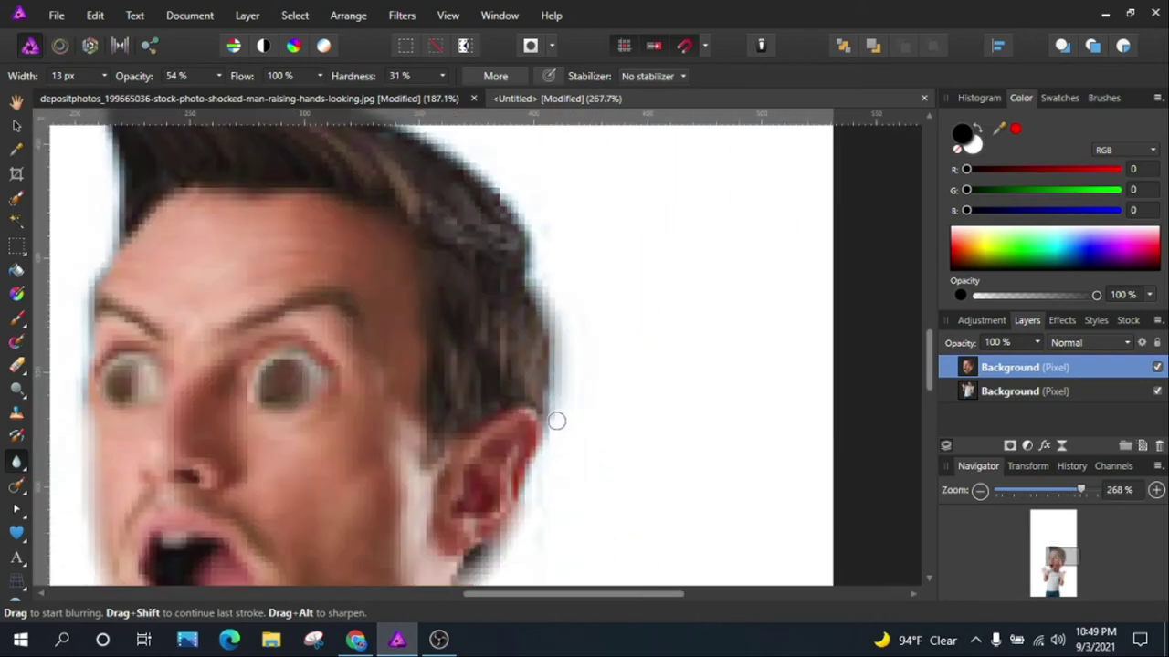
Reduce the blur brush width to 4 px and refine the ear and hair edges.
{"action": "left_click", "coordinate": [104, 81]}
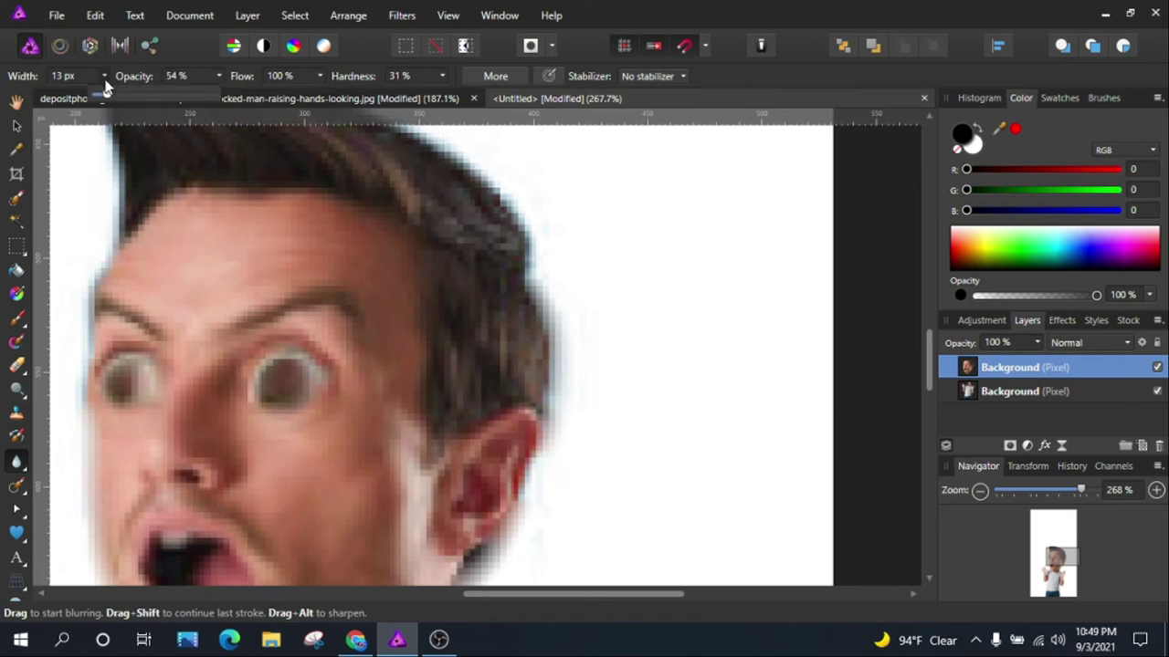
{"action": "scroll", "coordinate": [535, 271], "scroll_direction": "up", "scroll_amount": 2}
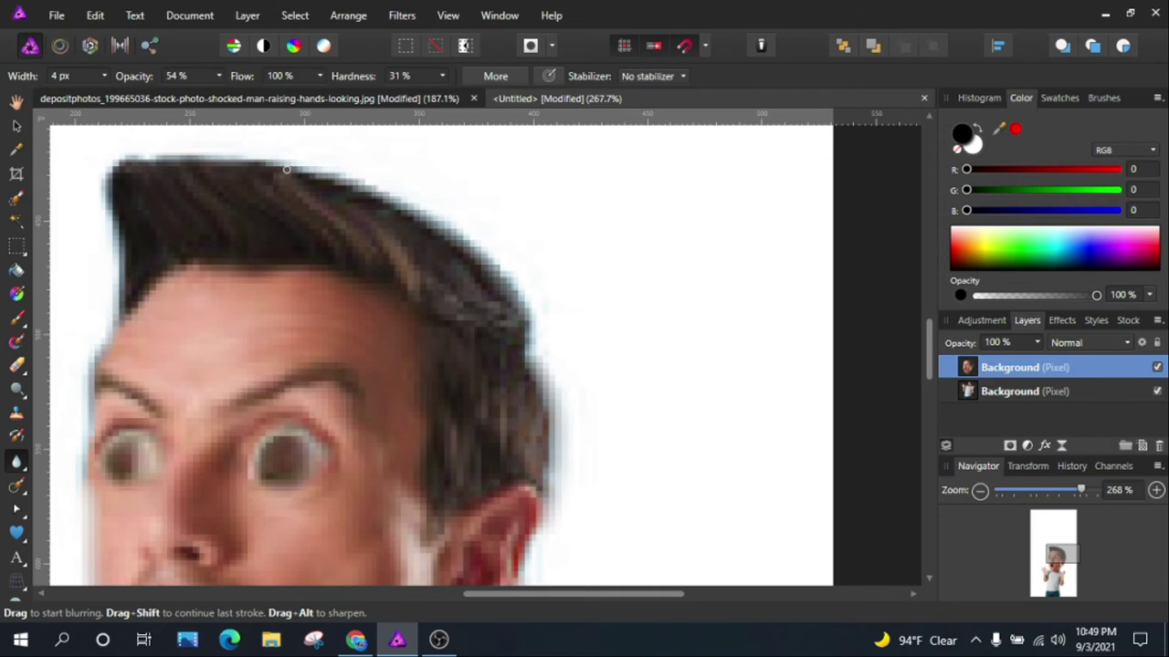
{"action": "scroll", "coordinate": [365, 192], "scroll_direction": "left", "scroll_amount": 3}
{"action": "scroll", "coordinate": [441, 207], "scroll_direction": "up", "scroll_amount": 3}
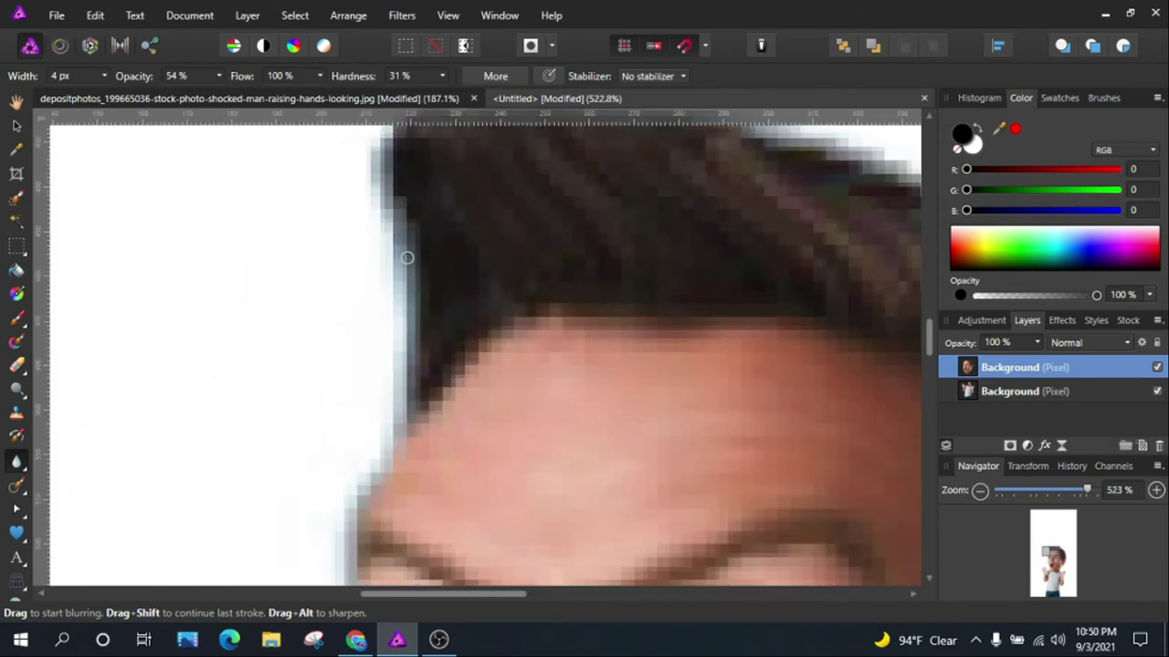
{"action": "scroll", "coordinate": [447, 170], "scroll_direction": "down", "scroll_amount": 5}
{"action": "scroll", "coordinate": [456, 183], "scroll_direction": "down", "scroll_amount": 1}
{"action": "scroll", "coordinate": [488, 245], "scroll_direction": "down", "scroll_amount": 1}
{"action": "scroll", "coordinate": [488, 245], "scroll_direction": "down", "scroll_amount": 1}
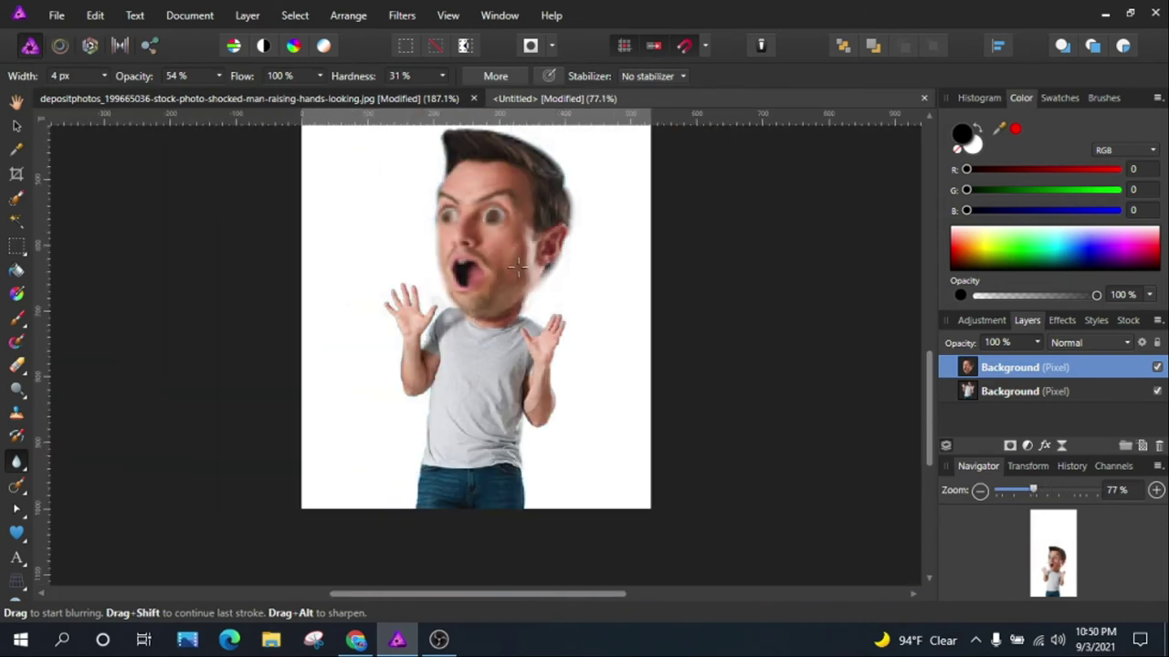
{"action": "scroll", "coordinate": [503, 243], "scroll_direction": "down", "scroll_amount": 2}
{"action": "scroll", "coordinate": [514, 242], "scroll_direction": "up", "scroll_amount": 1}
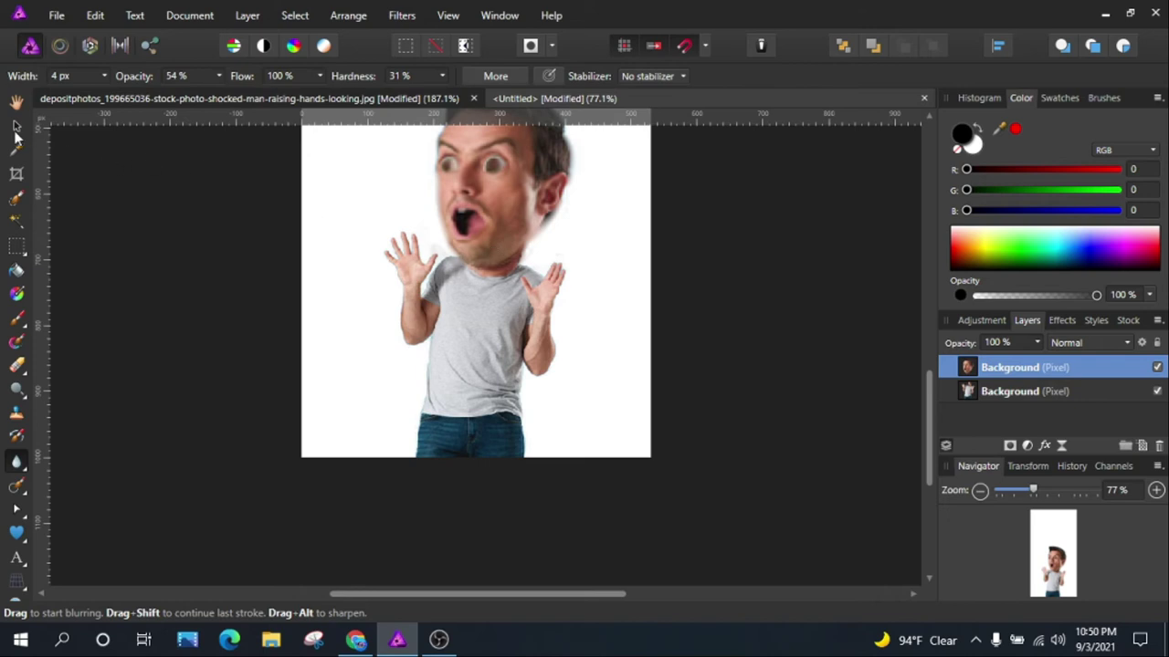
{"action": "scroll", "coordinate": [314, 332], "scroll_direction": "up", "scroll_amount": 1}
Add a Curves adjustment bent downward to darken the head, then merge it in.
{"action": "left_click", "coordinate": [15, 127]}
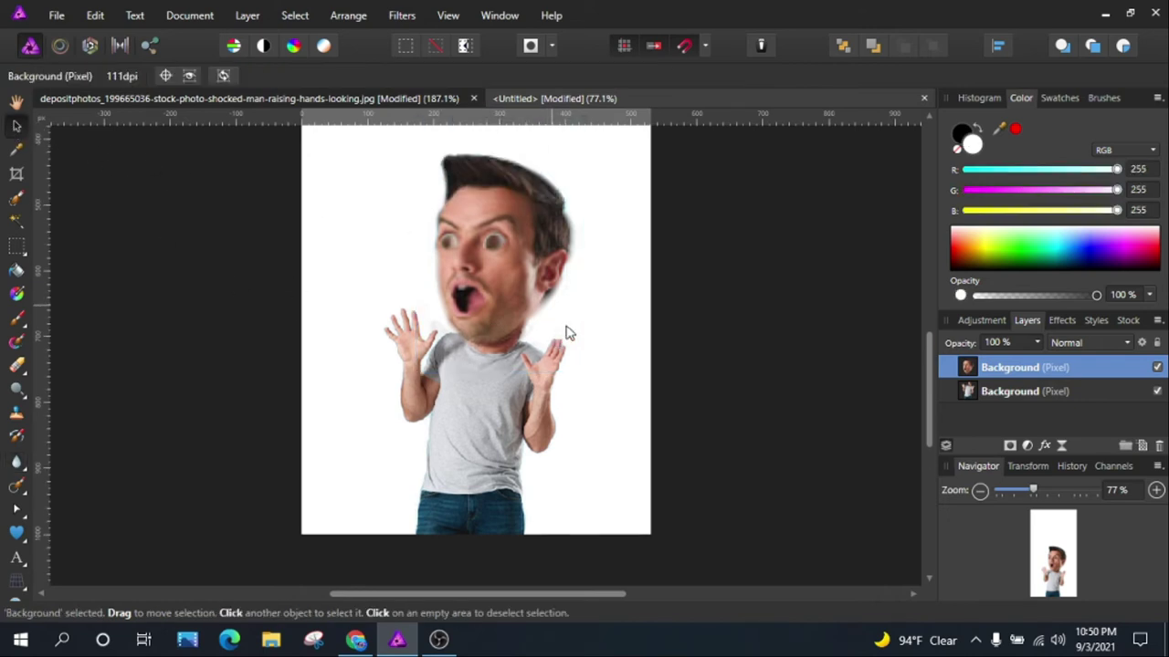
{"action": "scroll", "coordinate": [548, 334], "scroll_direction": "up", "scroll_amount": 2}
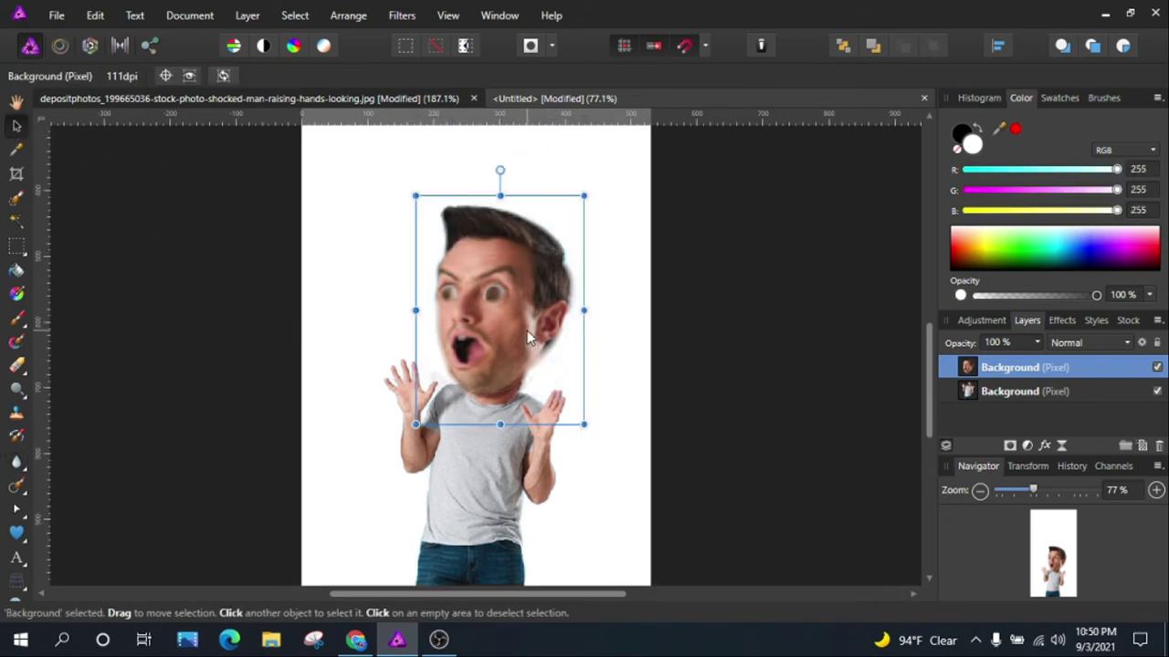
{"action": "left_click", "coordinate": [1028, 447]}
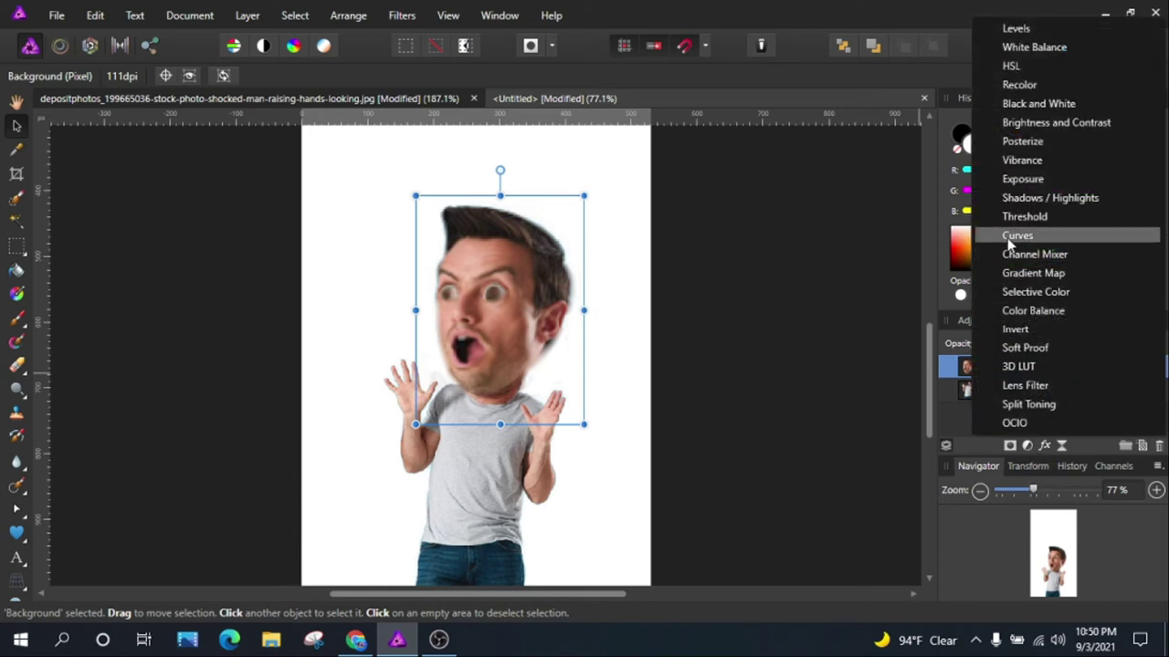
{"action": "left_click", "coordinate": [1008, 231]}
{"action": "mouse_move", "coordinate": [832, 311]}
{"action": "left_mouse_down"}
{"action": "mouse_move", "coordinate": [839, 351]}
{"action": "mouse_move", "coordinate": [865, 363]}
{"action": "mouse_move", "coordinate": [953, 292]}
{"action": "mouse_move", "coordinate": [977, 247]}
{"action": "mouse_move", "coordinate": [971, 233]}
{"action": "mouse_move", "coordinate": [977, 243]}
{"action": "left_mouse_up"}
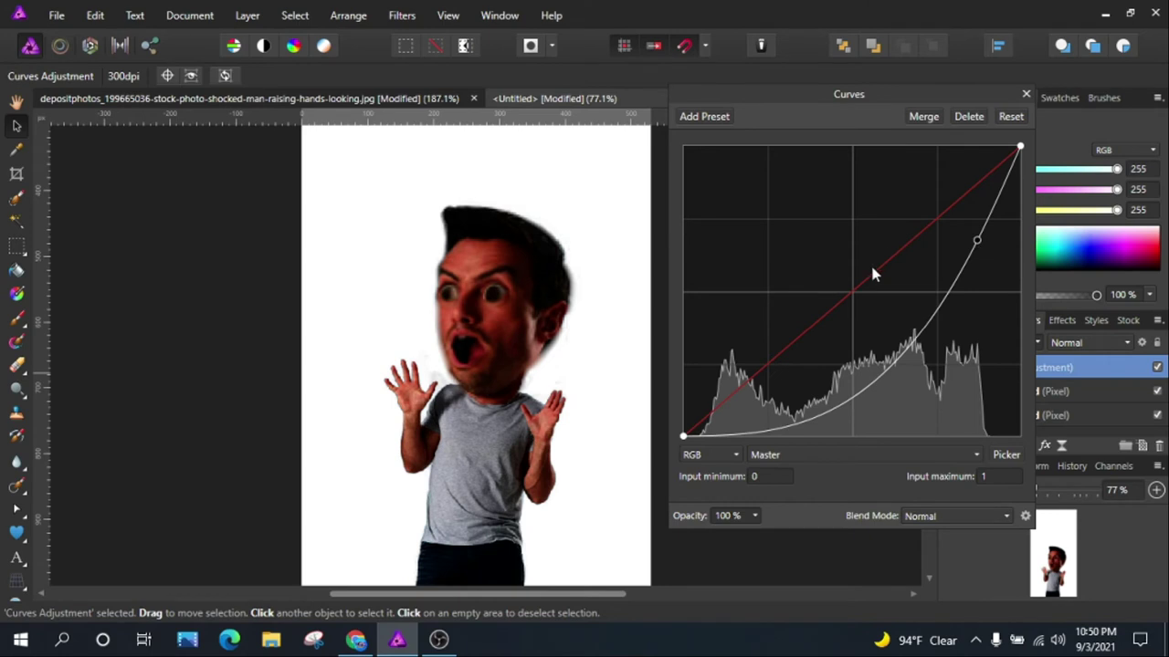
{"action": "mouse_move", "coordinate": [976, 240]}
{"action": "left_mouse_down"}
{"action": "mouse_move", "coordinate": [946, 294]}
{"action": "mouse_move", "coordinate": [770, 425]}
{"action": "mouse_move", "coordinate": [786, 414]}
{"action": "left_mouse_up"}
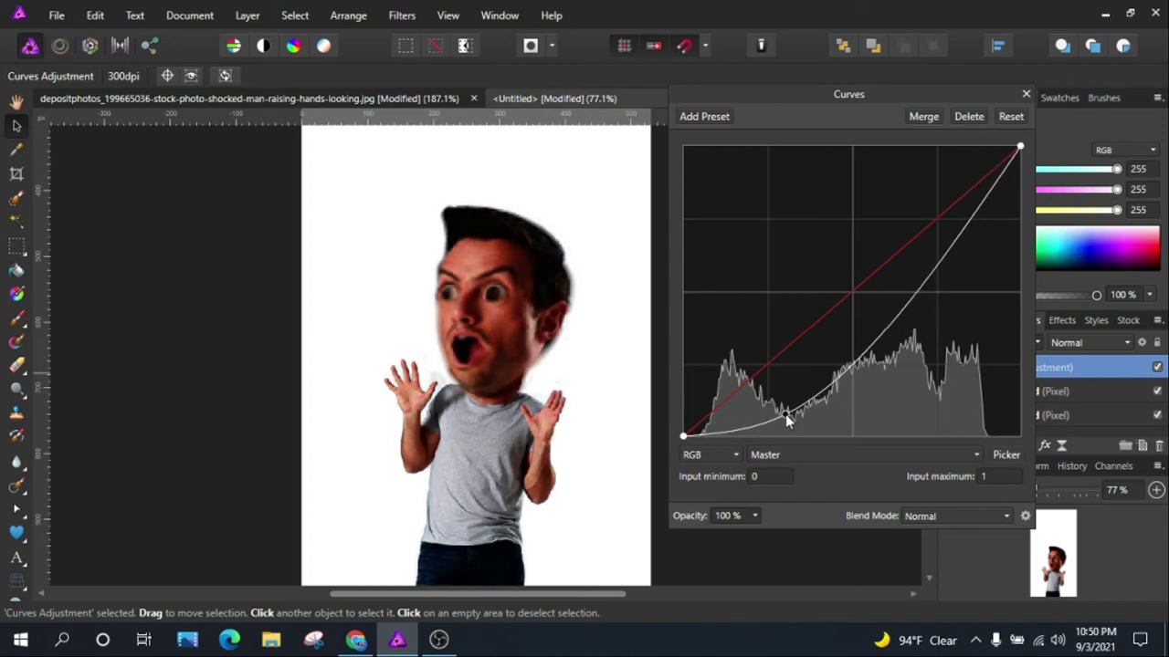
{"action": "left_click", "coordinate": [968, 117]}
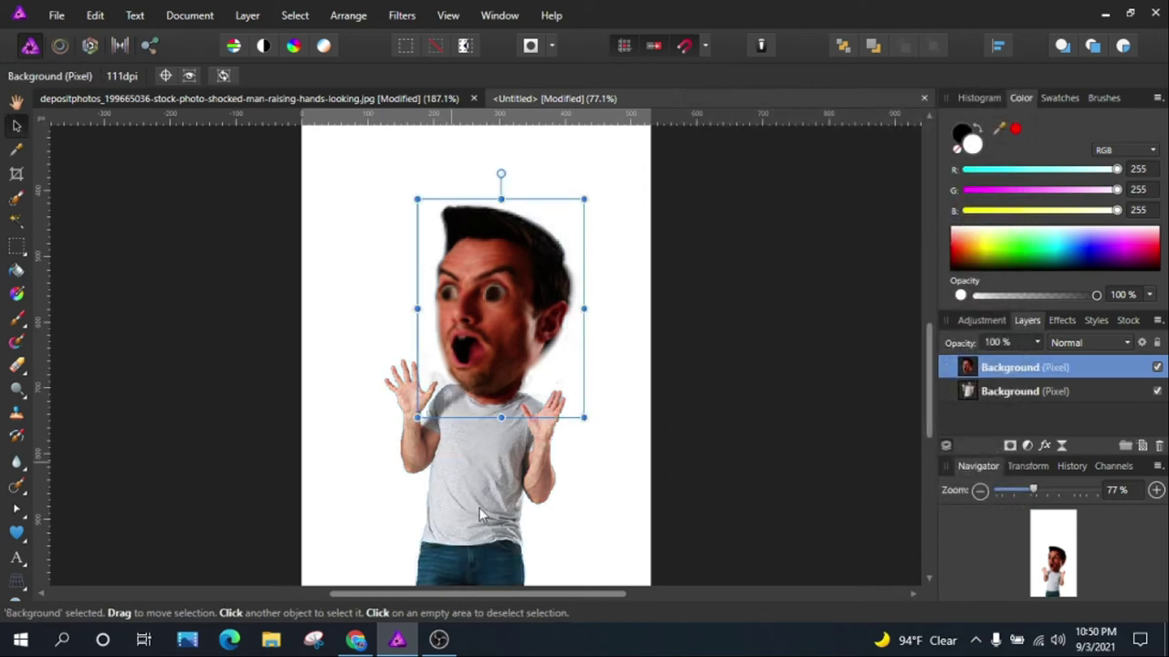
On the lower body layer, add a Curves adjustment with its curve pulled down.
{"action": "left_click", "coordinate": [510, 545]}
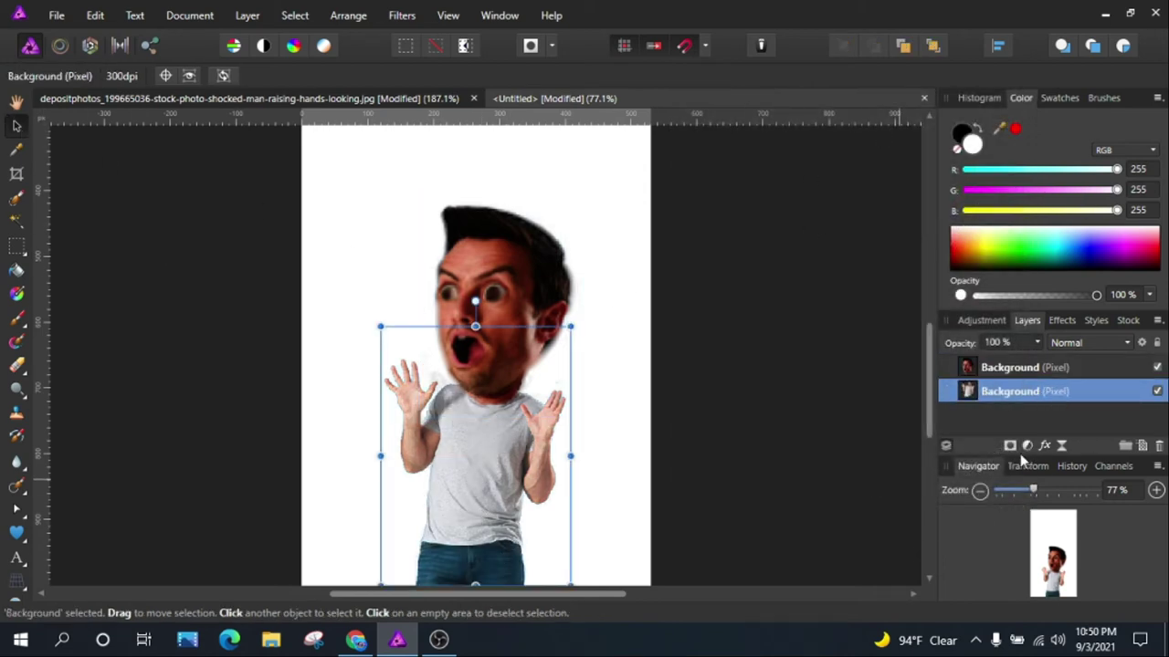
{"action": "left_click", "coordinate": [1026, 446]}
{"action": "left_click", "coordinate": [1047, 239]}
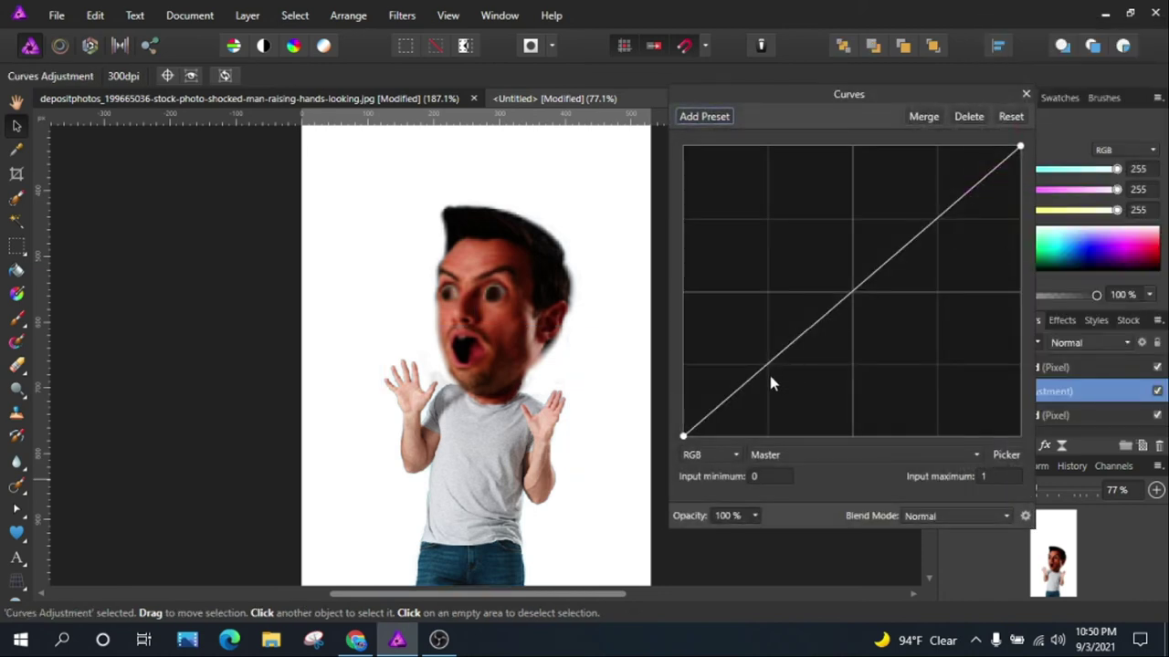
{"action": "mouse_move", "coordinate": [770, 384]}
{"action": "left_mouse_down"}
{"action": "mouse_move", "coordinate": [792, 431]}
{"action": "mouse_move", "coordinate": [860, 402]}
{"action": "left_mouse_up"}
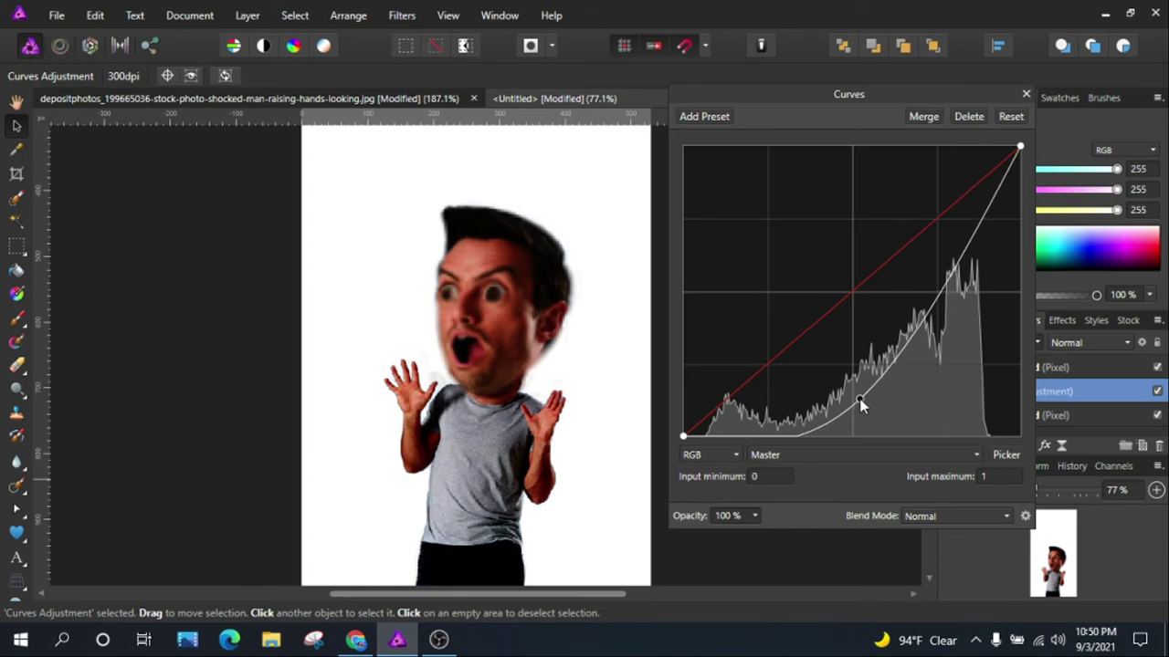
{"action": "scroll", "coordinate": [569, 391], "scroll_direction": "up", "scroll_amount": 3}
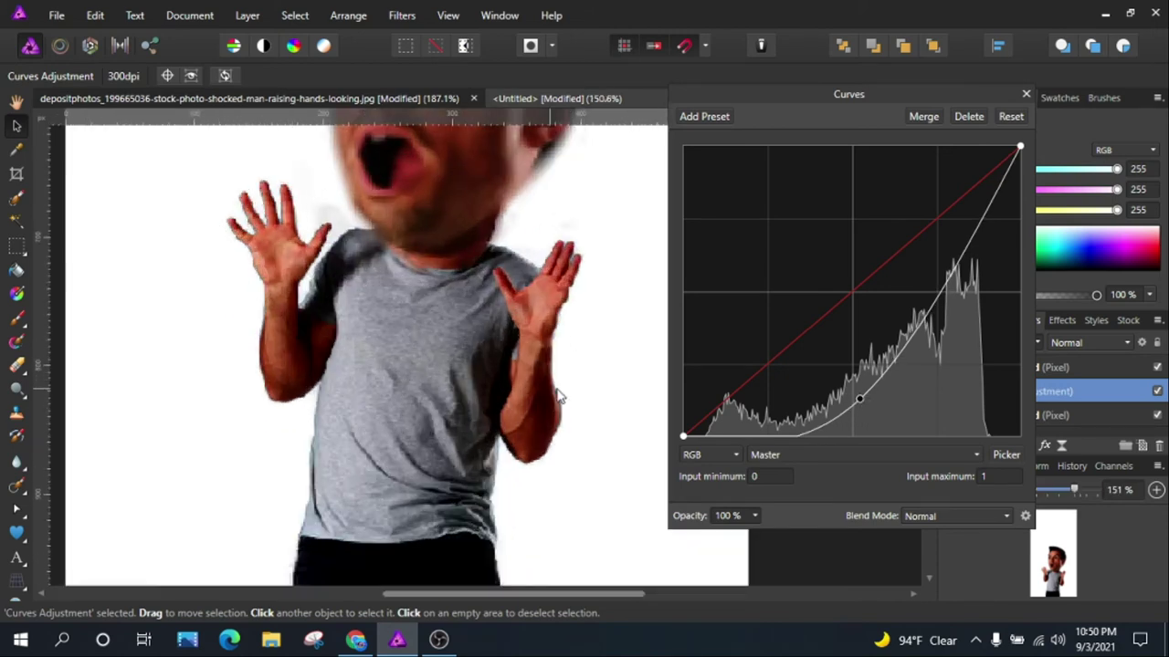
{"action": "left_click", "coordinate": [64, 465]}
{"action": "left_click", "coordinate": [16, 463]}
{"action": "scroll", "coordinate": [639, 304], "scroll_direction": "up", "scroll_amount": 2}
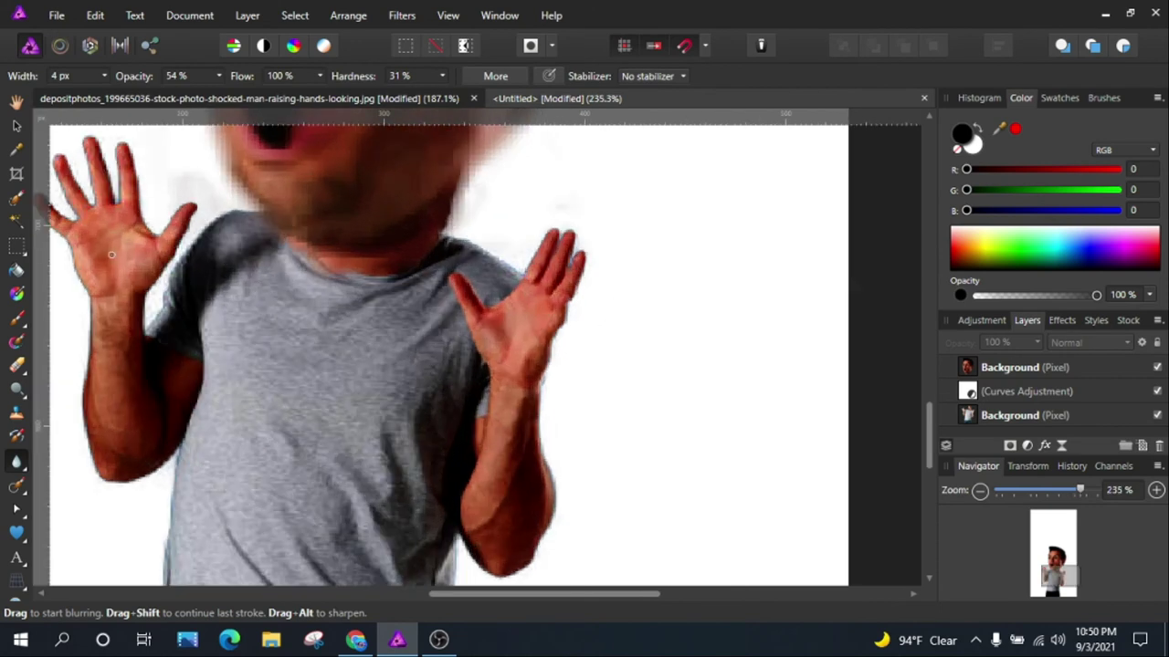
With a 28 px blur brush on the body layer, soften the right arm and raised-hand fingers.
{"action": "left_click", "coordinate": [104, 77]}
{"action": "left_click_drag", "start_coordinate": [125, 100], "coordinate": [133, 97]}
{"action": "scroll", "coordinate": [603, 278], "scroll_direction": "up", "scroll_amount": 2}
{"action": "scroll", "coordinate": [628, 234], "scroll_direction": "down", "scroll_amount": 3}
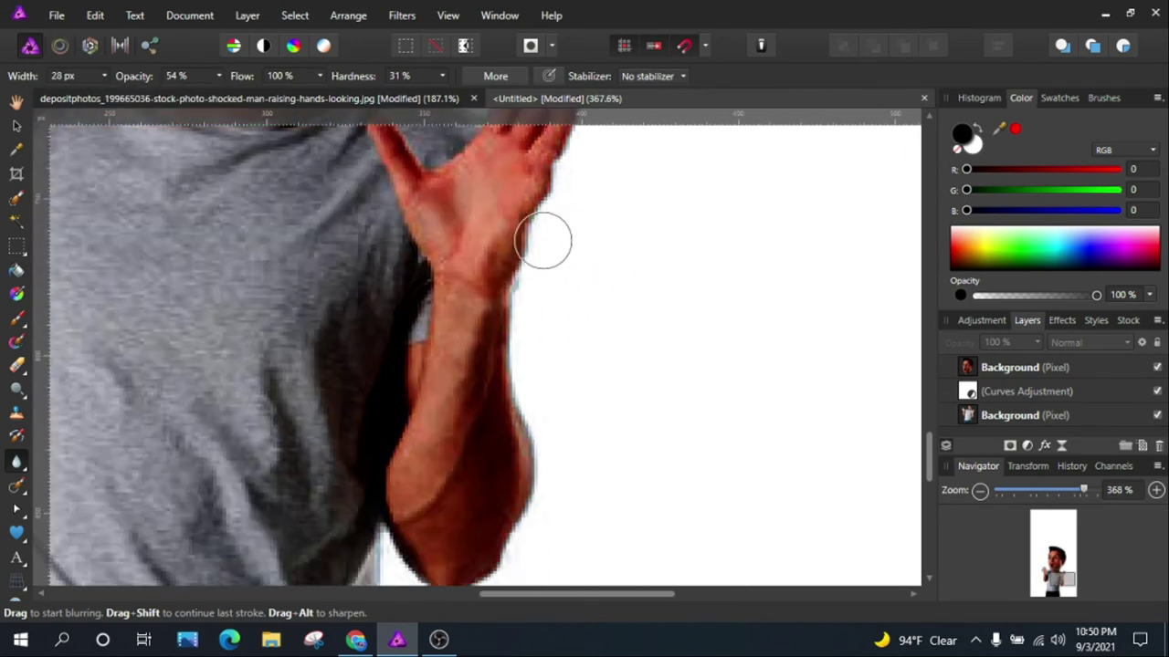
{"action": "left_click", "coordinate": [975, 417]}
{"action": "mouse_move", "coordinate": [548, 210]}
{"action": "left_mouse_down"}
{"action": "mouse_move", "coordinate": [553, 459]}
{"action": "mouse_move", "coordinate": [532, 499]}
{"action": "left_mouse_up"}
{"action": "scroll", "coordinate": [553, 462], "scroll_direction": "down", "scroll_amount": 4}
{"action": "scroll", "coordinate": [544, 361], "scroll_direction": "up", "scroll_amount": 3}
{"action": "mouse_move", "coordinate": [548, 386]}
{"action": "left_mouse_down"}
{"action": "mouse_move", "coordinate": [576, 271]}
{"action": "mouse_move", "coordinate": [460, 318]}
{"action": "mouse_move", "coordinate": [400, 273]}
{"action": "left_mouse_up"}
{"action": "scroll", "coordinate": [400, 273], "scroll_direction": "down", "scroll_amount": 4}
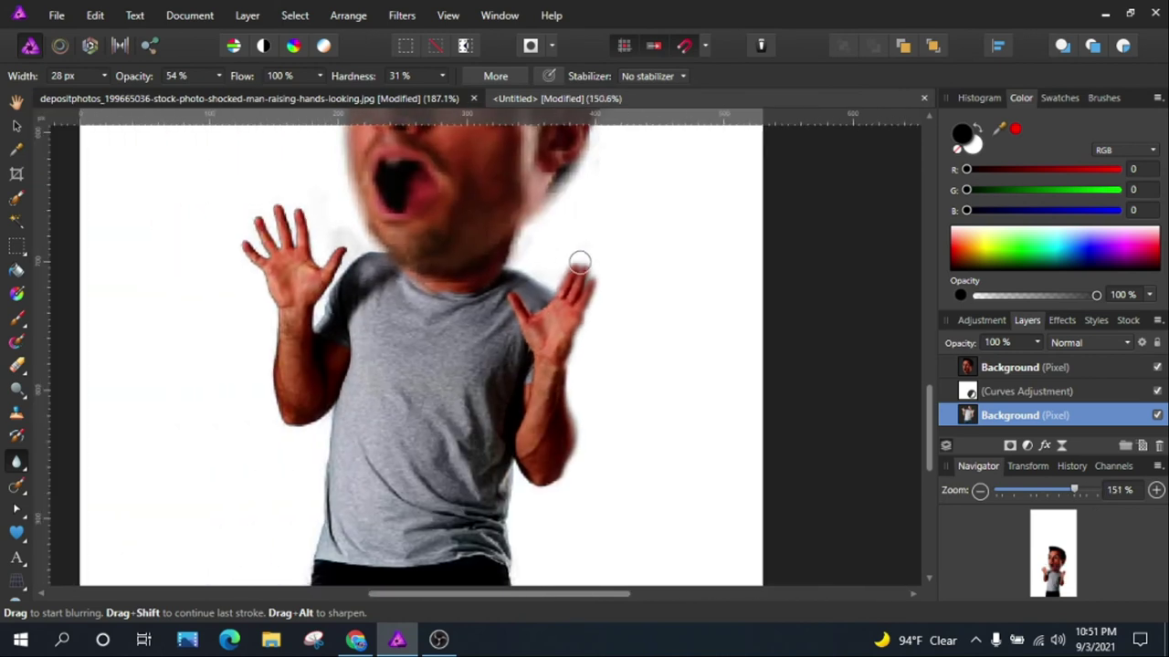
{"action": "scroll", "coordinate": [347, 284], "scroll_direction": "up", "scroll_amount": 2}
{"action": "scroll", "coordinate": [368, 254], "scroll_direction": "up", "scroll_amount": 1}
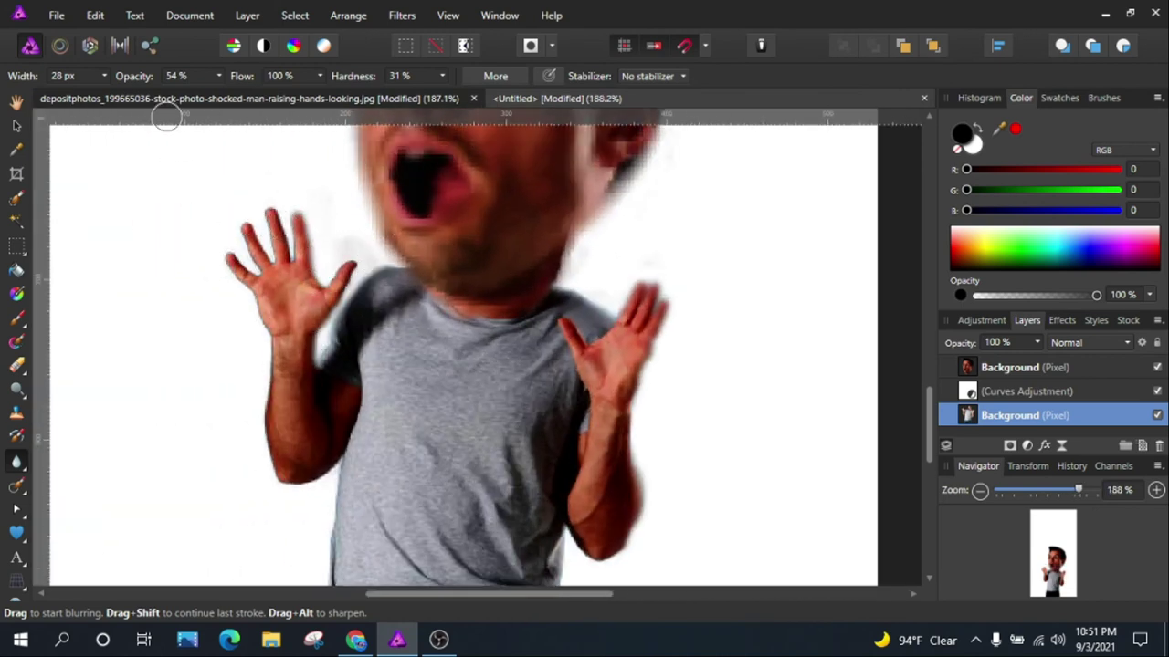
At 12 px, blur the arm's left edge and the arm edge near the waist.
{"action": "left_click", "coordinate": [104, 77]}
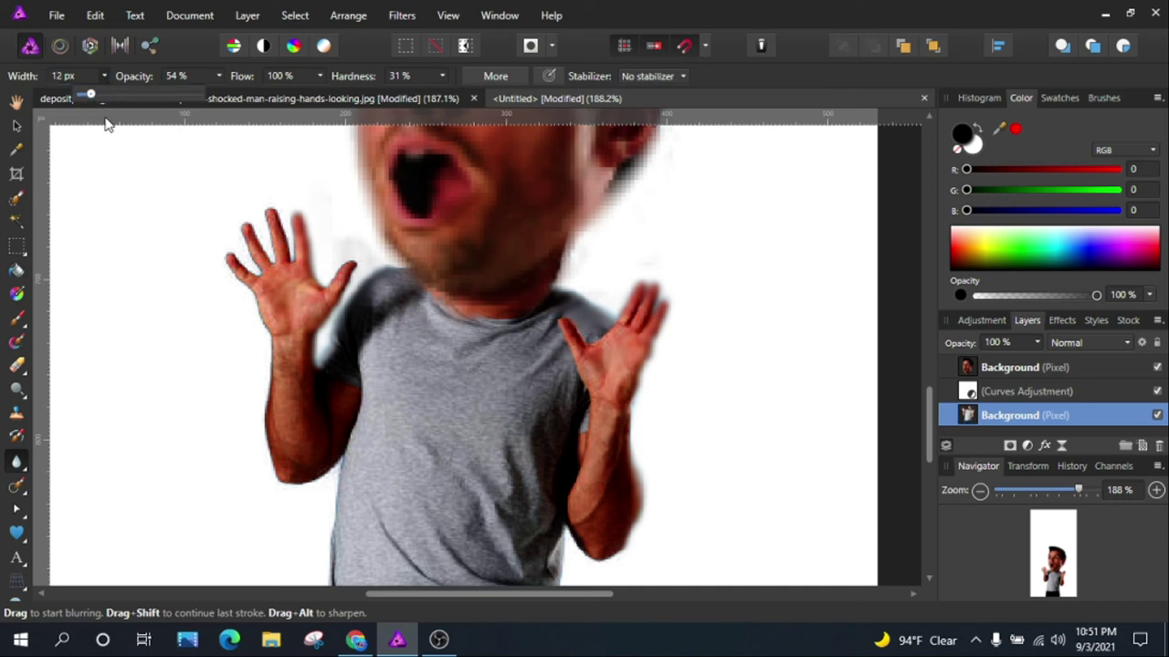
{"action": "scroll", "coordinate": [265, 302], "scroll_direction": "up", "scroll_amount": 2}
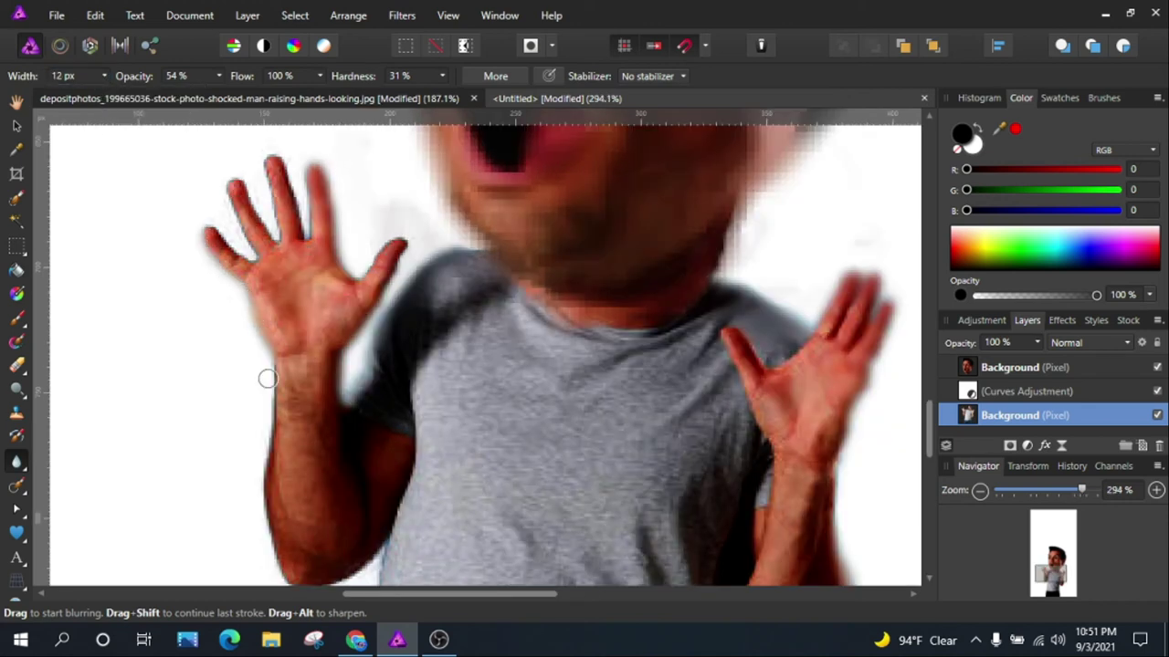
{"action": "scroll", "coordinate": [267, 378], "scroll_direction": "down", "scroll_amount": 3}
{"action": "left_click_drag", "start_coordinate": [262, 319], "coordinate": [277, 452]}
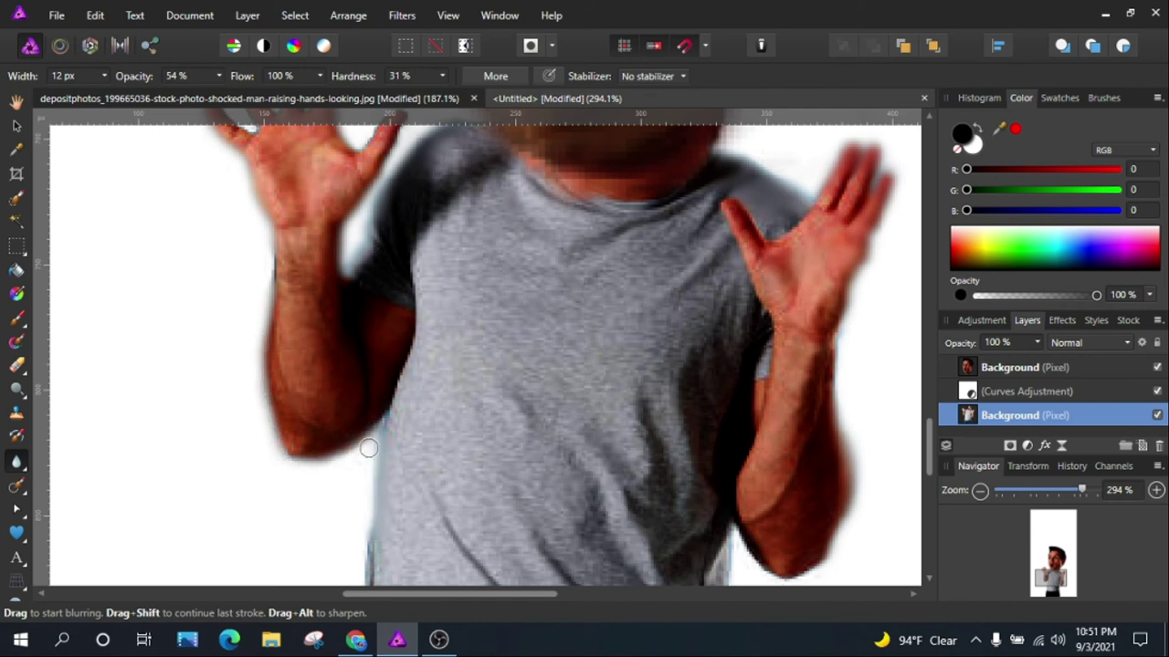
{"action": "scroll", "coordinate": [368, 447], "scroll_direction": "down", "scroll_amount": 3}
{"action": "scroll", "coordinate": [637, 410], "scroll_direction": "down", "scroll_amount": 4}
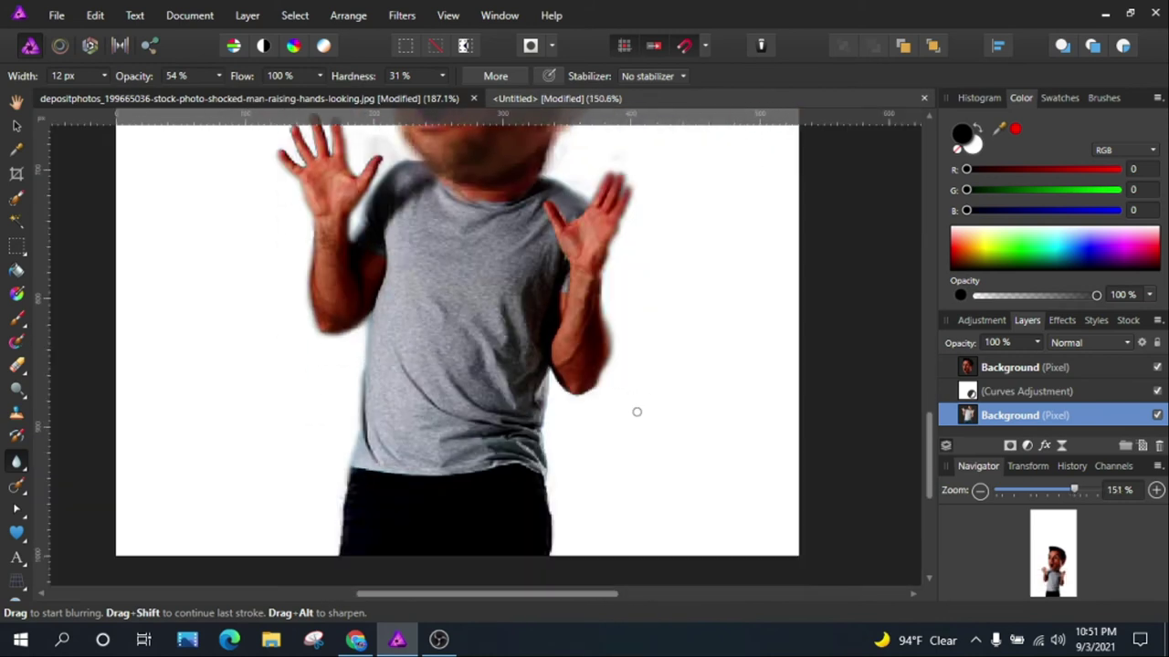
{"action": "scroll", "coordinate": [528, 338], "scroll_direction": "up", "scroll_amount": 5}
{"action": "left_click_drag", "start_coordinate": [470, 261], "coordinate": [480, 563]}
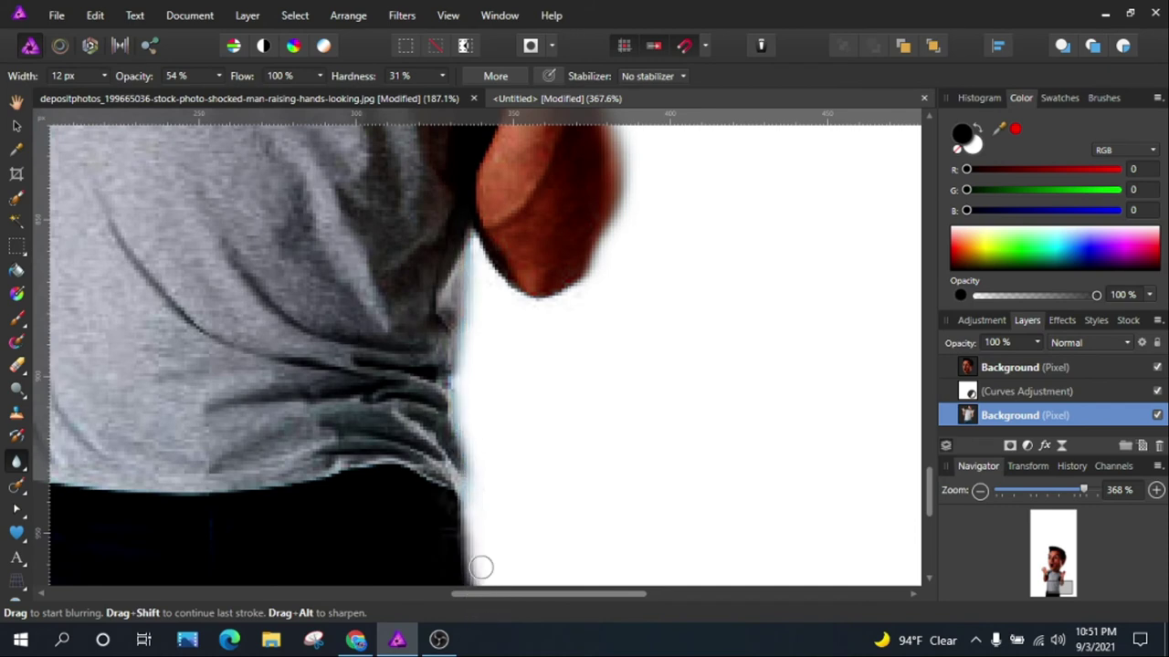
{"action": "scroll", "coordinate": [480, 564], "scroll_direction": "down", "scroll_amount": 5}
{"action": "scroll", "coordinate": [383, 492], "scroll_direction": "up", "scroll_amount": 4}
{"action": "scroll", "coordinate": [384, 492], "scroll_direction": "up", "scroll_amount": 2}
{"action": "scroll", "coordinate": [426, 459], "scroll_direction": "up", "scroll_amount": 1}
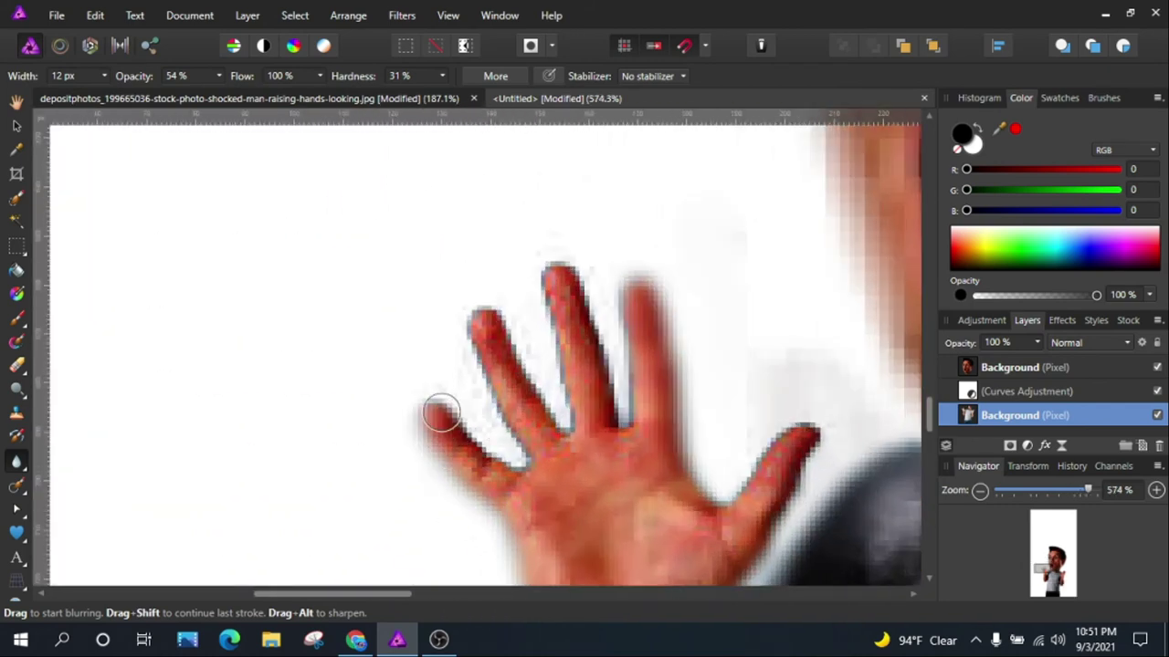
Blur the edges of the index and middle fingers.
{"action": "mouse_move", "coordinate": [489, 429]}
{"action": "left_mouse_down"}
{"action": "mouse_move", "coordinate": [472, 302]}
{"action": "mouse_move", "coordinate": [551, 410]}
{"action": "mouse_move", "coordinate": [525, 307]}
{"action": "left_mouse_up"}
{"action": "left_click_drag", "start_coordinate": [544, 384], "coordinate": [558, 227]}
{"action": "left_click_drag", "start_coordinate": [582, 275], "coordinate": [608, 386]}
{"action": "scroll", "coordinate": [608, 386], "scroll_direction": "down", "scroll_amount": 3}
{"action": "scroll", "coordinate": [585, 339], "scroll_direction": "up", "scroll_amount": 1}
{"action": "scroll", "coordinate": [616, 263], "scroll_direction": "down", "scroll_amount": 1}
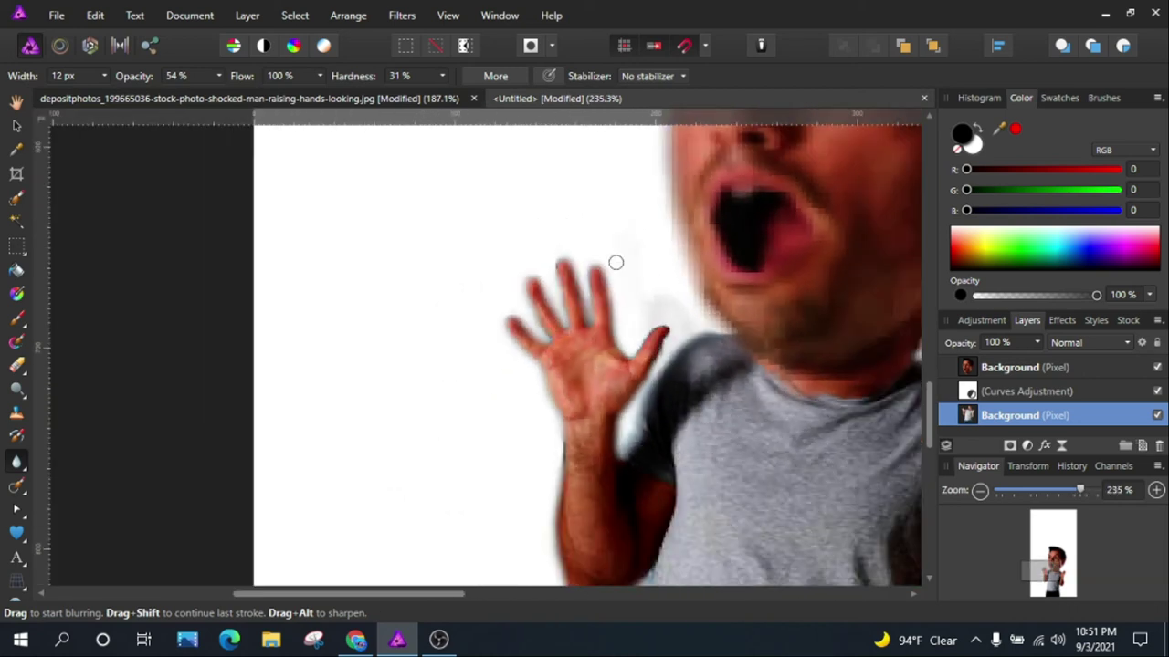
{"action": "scroll", "coordinate": [615, 262], "scroll_direction": "up", "scroll_amount": 1}
{"action": "scroll", "coordinate": [551, 339], "scroll_direction": "up", "scroll_amount": 1}
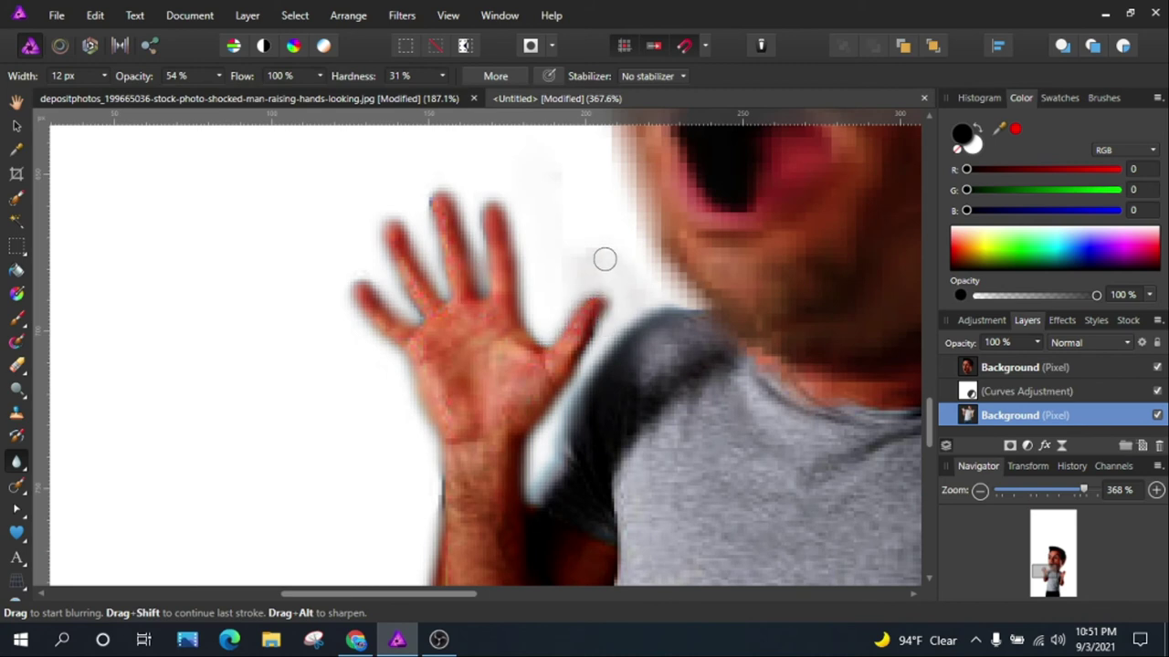
{"action": "scroll", "coordinate": [604, 260], "scroll_direction": "down", "scroll_amount": 4}
{"action": "scroll", "coordinate": [629, 279], "scroll_direction": "up", "scroll_amount": 3}
{"action": "scroll", "coordinate": [629, 279], "scroll_direction": "down", "scroll_amount": 1}
{"action": "scroll", "coordinate": [584, 271], "scroll_direction": "down", "scroll_amount": 4}
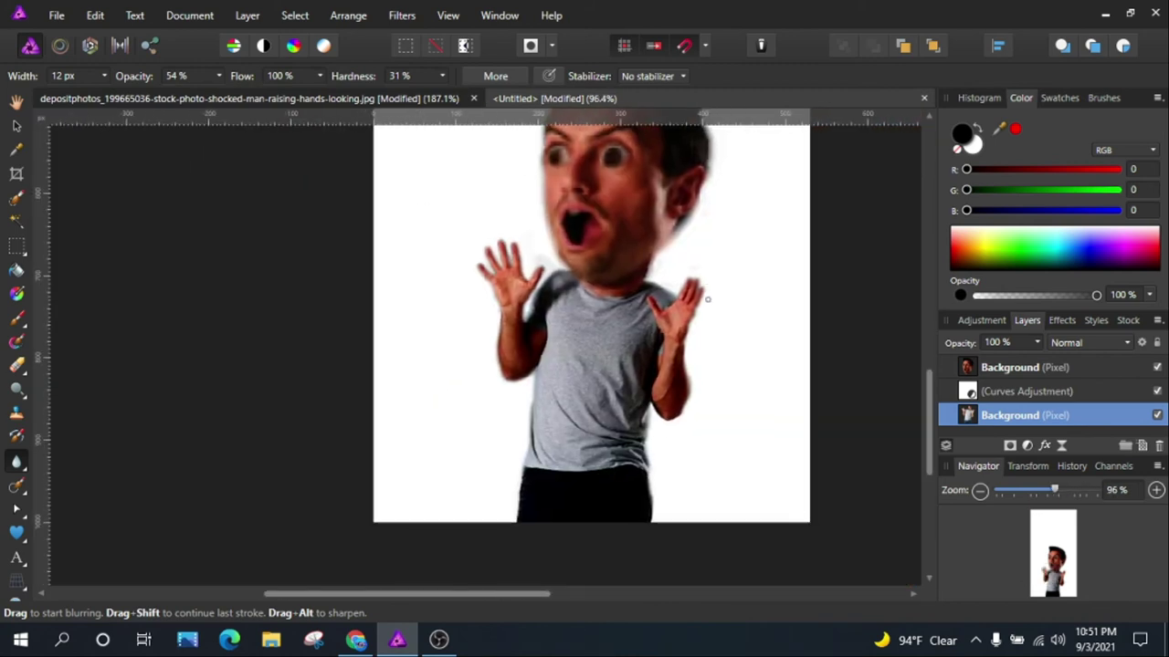
{"action": "scroll", "coordinate": [639, 283], "scroll_direction": "up", "scroll_amount": 3}
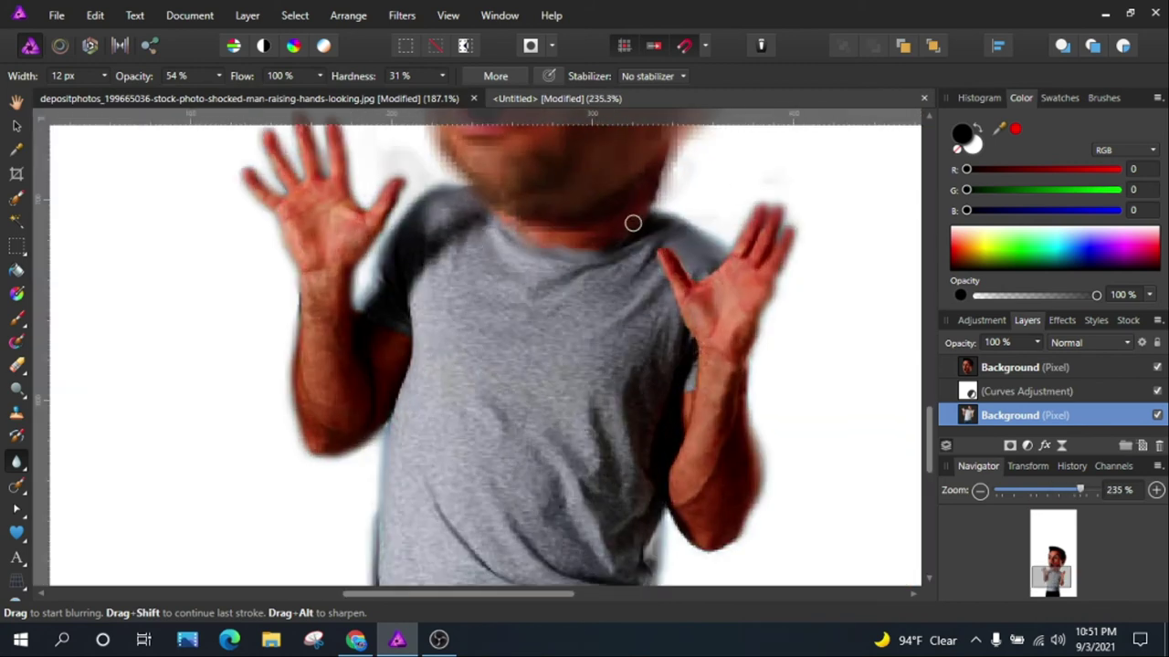
{"action": "scroll", "coordinate": [680, 159], "scroll_direction": "down", "scroll_amount": 3}
{"action": "scroll", "coordinate": [626, 298], "scroll_direction": "up", "scroll_amount": 2}
{"action": "scroll", "coordinate": [639, 234], "scroll_direction": "down", "scroll_amount": 4}
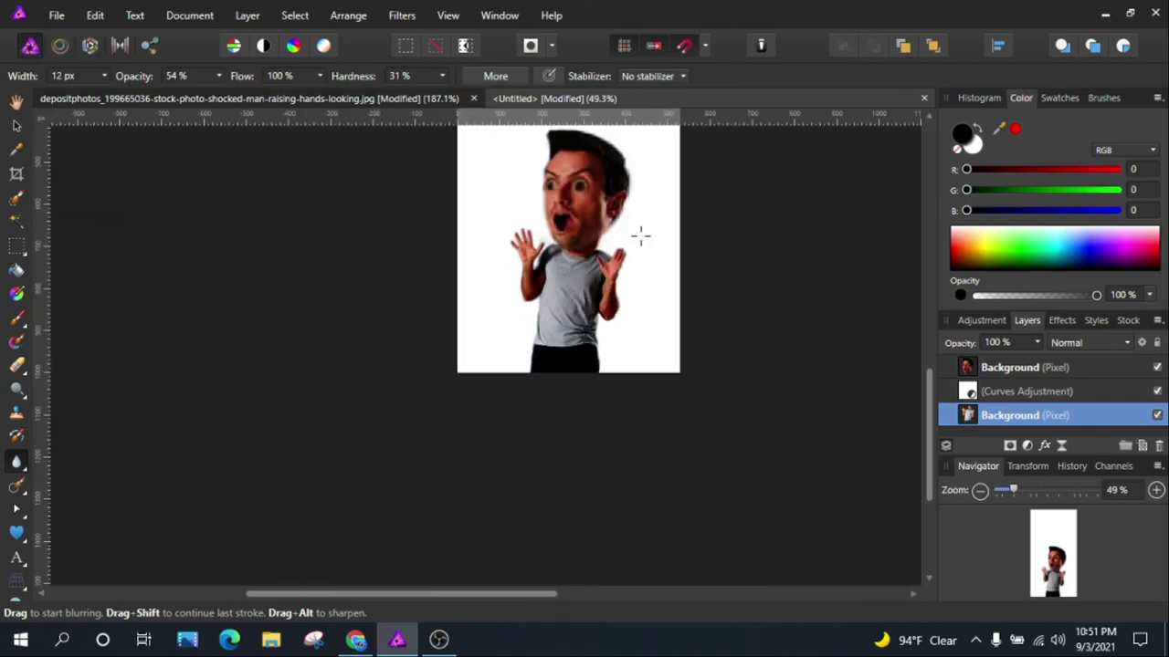
{"action": "scroll", "coordinate": [604, 287], "scroll_direction": "up", "scroll_amount": 2}
{"action": "scroll", "coordinate": [610, 297], "scroll_direction": "up", "scroll_amount": 2}
{"action": "scroll", "coordinate": [630, 291], "scroll_direction": "down", "scroll_amount": 4}
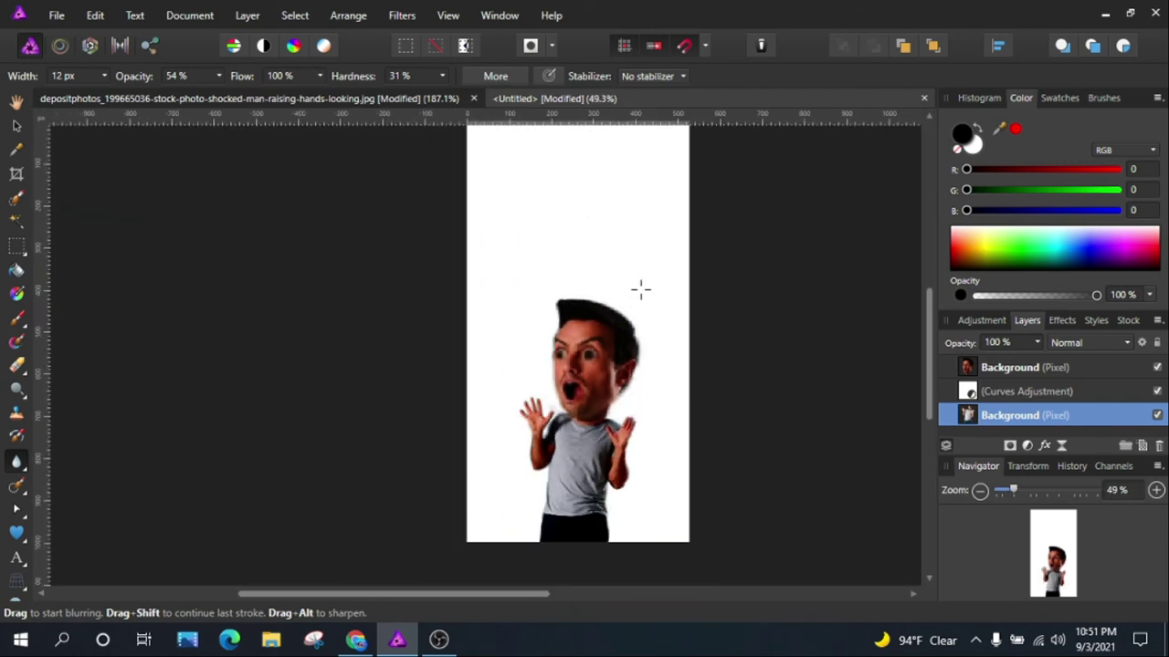
{"action": "scroll", "coordinate": [585, 288], "scroll_direction": "up", "scroll_amount": 1}
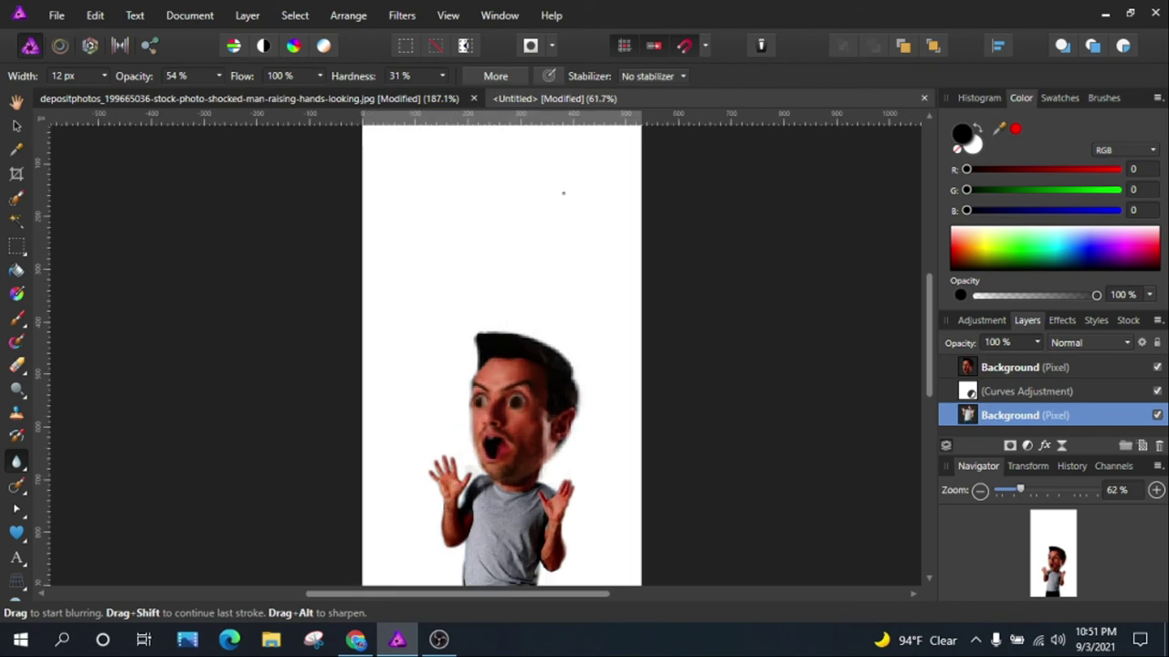
{"action": "scroll", "coordinate": [564, 192], "scroll_direction": "up", "scroll_amount": 2}
Crop away the empty space above the head, leaving a 531 × 710 px image.
{"action": "key", "text": "c"}
{"action": "left_click_drag", "start_coordinate": [502, 210], "coordinate": [503, 362]}
{"action": "key", "text": "Return"}
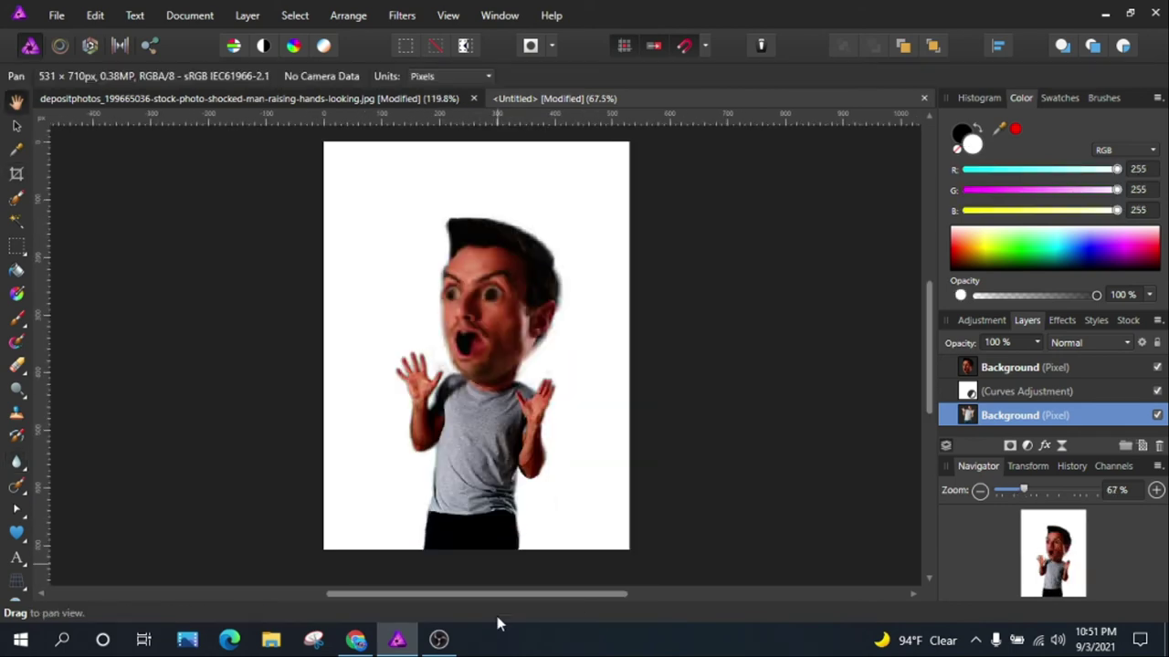
Draw a canvas-sized cyan rectangle and move its layer behind the man.
{"action": "left_click", "coordinate": [17, 533]}
{"action": "left_click", "coordinate": [52, 84]}
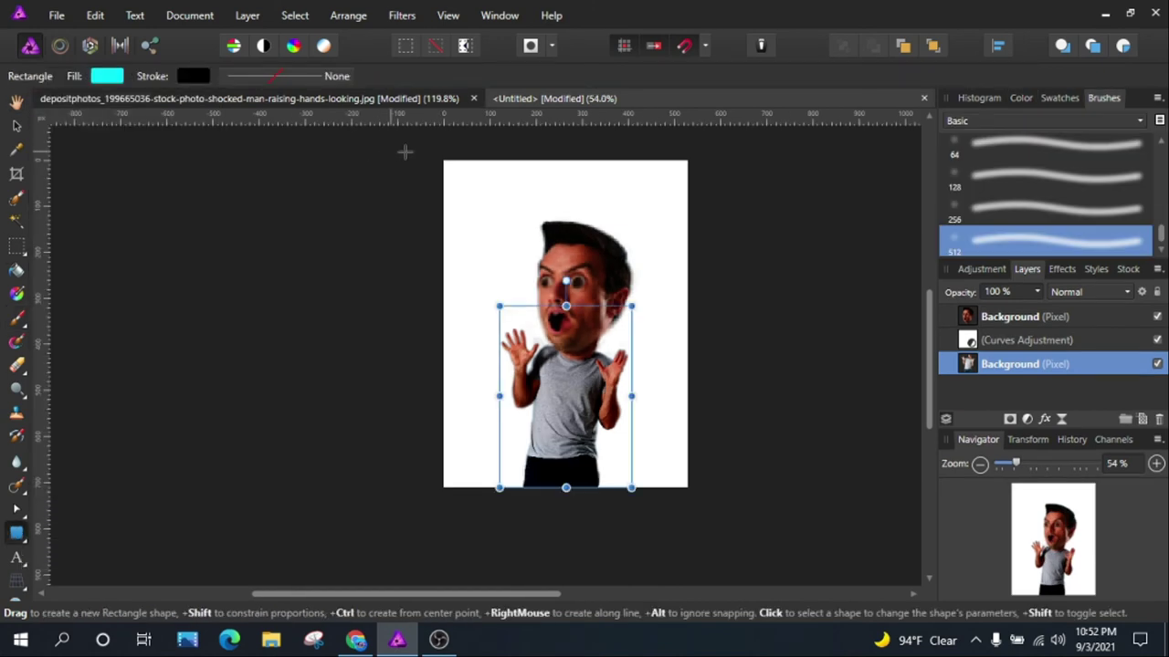
{"action": "left_click_drag", "start_coordinate": [442, 160], "coordinate": [688, 488]}
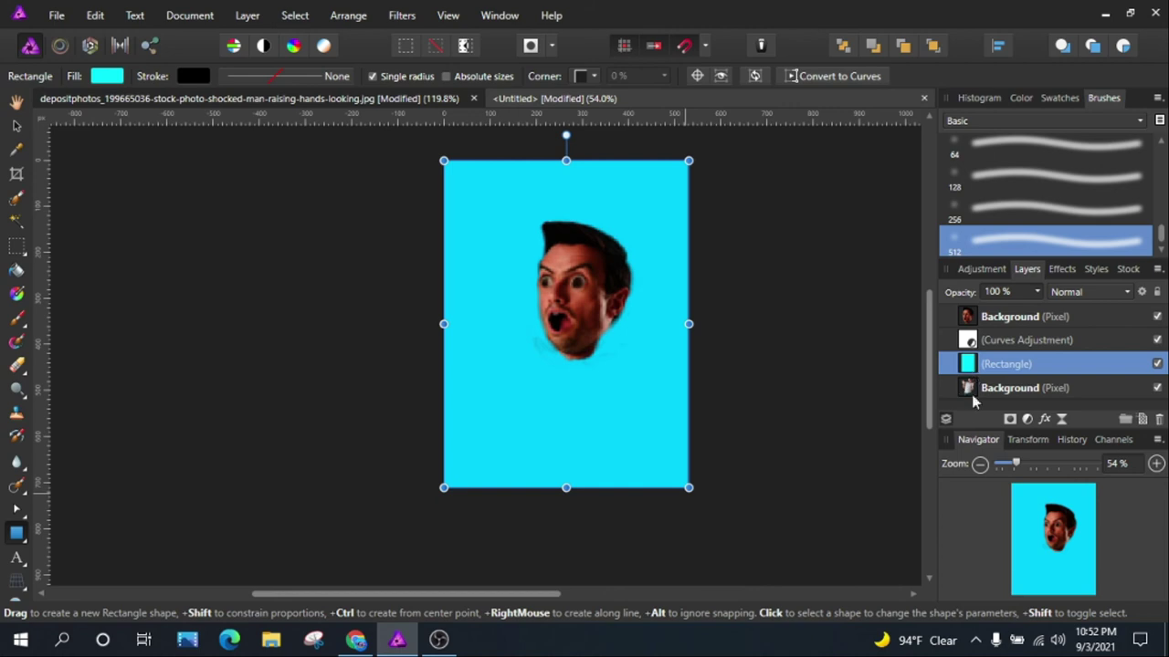
{"action": "left_click_drag", "start_coordinate": [973, 406], "coordinate": [974, 403]}
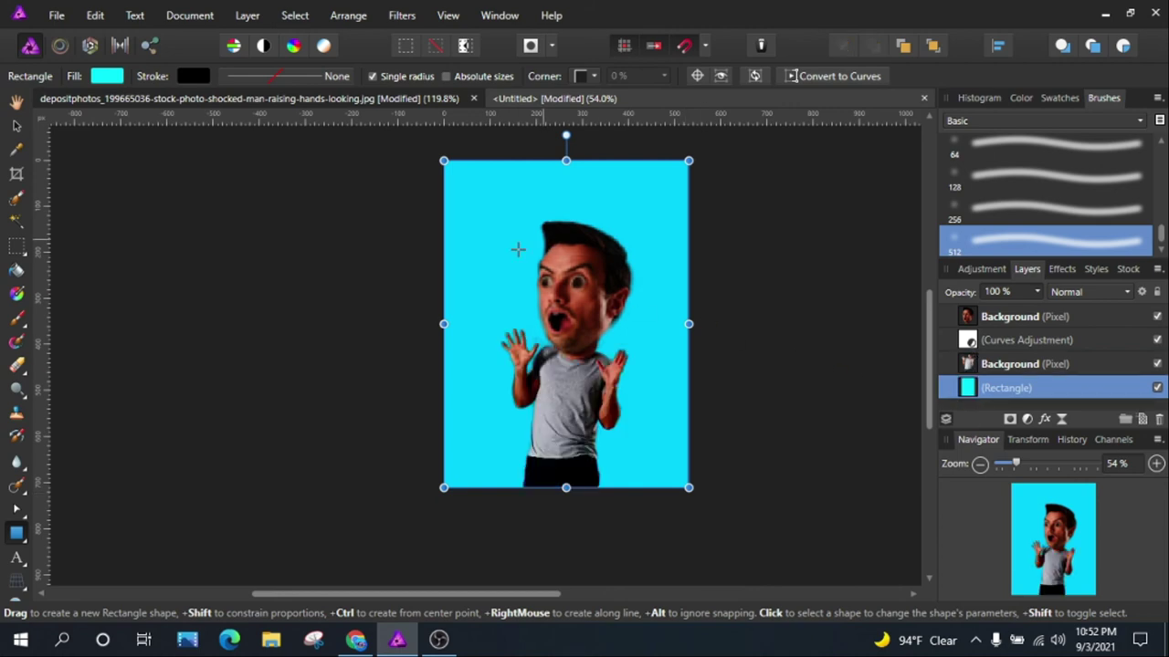
{"action": "scroll", "coordinate": [462, 280], "scroll_direction": "up", "scroll_amount": 1}
{"action": "left_click", "coordinate": [18, 317]}
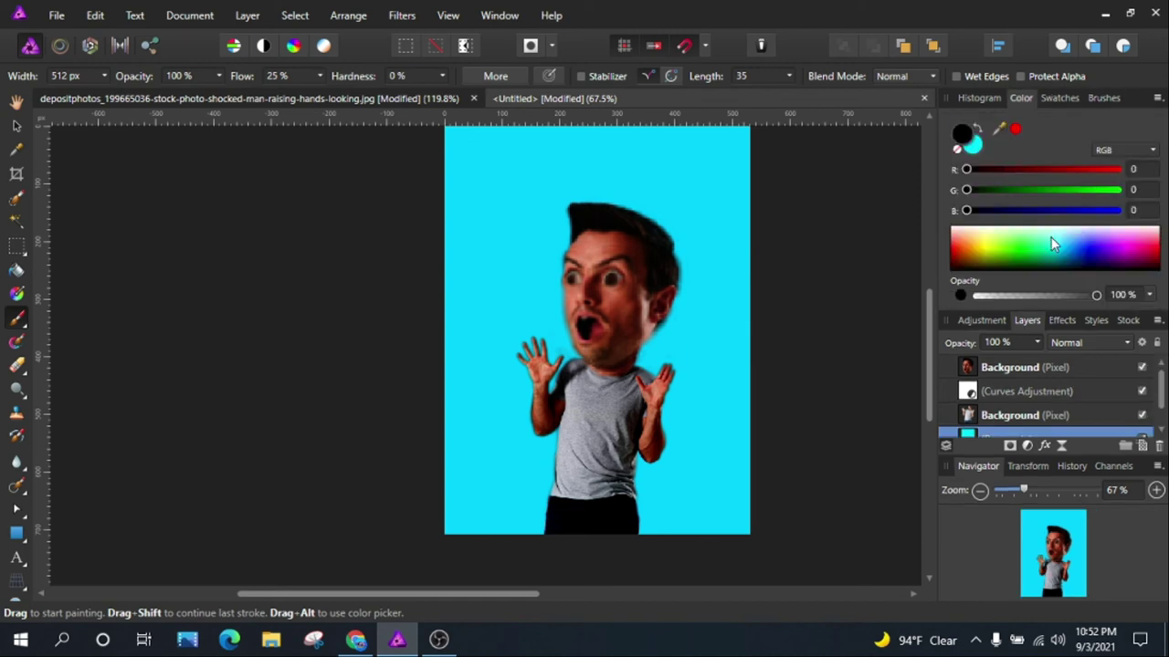
Paint light cyan glow around the head, hands, lower torso and arms.
{"action": "left_click", "coordinate": [1052, 242]}
{"action": "mouse_move", "coordinate": [652, 244]}
{"action": "left_mouse_down"}
{"action": "mouse_move", "coordinate": [559, 384]}
{"action": "mouse_move", "coordinate": [579, 240]}
{"action": "mouse_move", "coordinate": [575, 353]}
{"action": "mouse_move", "coordinate": [527, 347]}
{"action": "mouse_move", "coordinate": [539, 291]}
{"action": "left_mouse_up"}
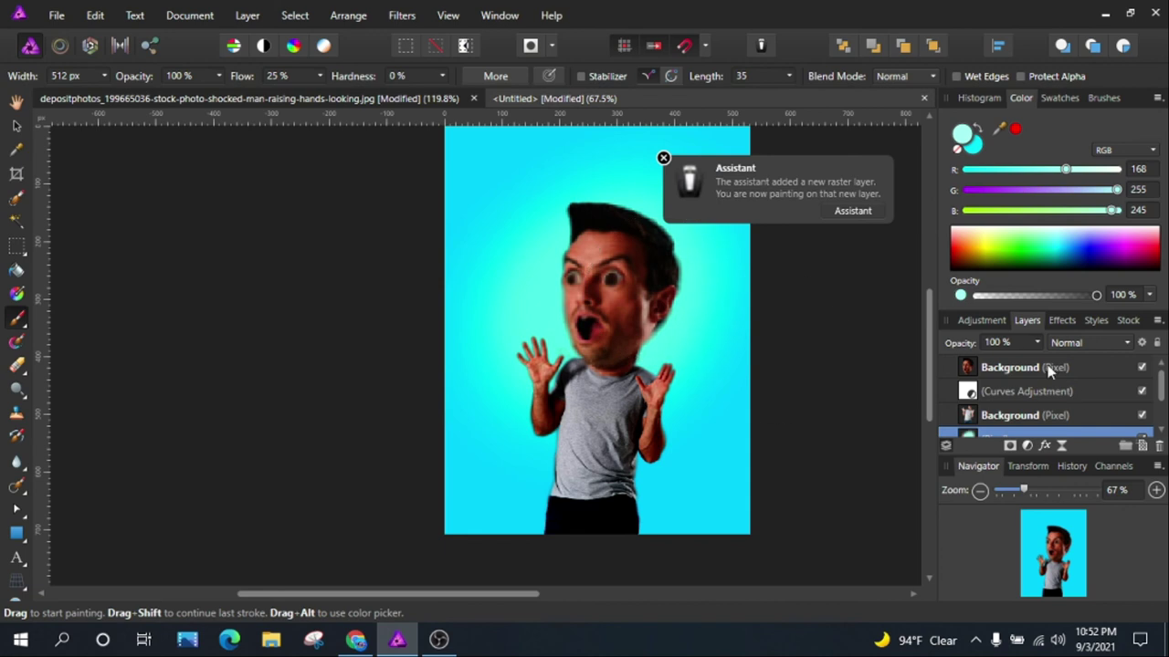
{"action": "mouse_move", "coordinate": [665, 313]}
{"action": "left_mouse_down"}
{"action": "mouse_move", "coordinate": [561, 483]}
{"action": "mouse_move", "coordinate": [587, 548]}
{"action": "mouse_move", "coordinate": [663, 441]}
{"action": "mouse_move", "coordinate": [579, 339]}
{"action": "mouse_move", "coordinate": [560, 287]}
{"action": "mouse_move", "coordinate": [594, 229]}
{"action": "mouse_move", "coordinate": [611, 281]}
{"action": "left_mouse_up"}
{"action": "scroll", "coordinate": [610, 281], "scroll_direction": "up", "scroll_amount": 2}
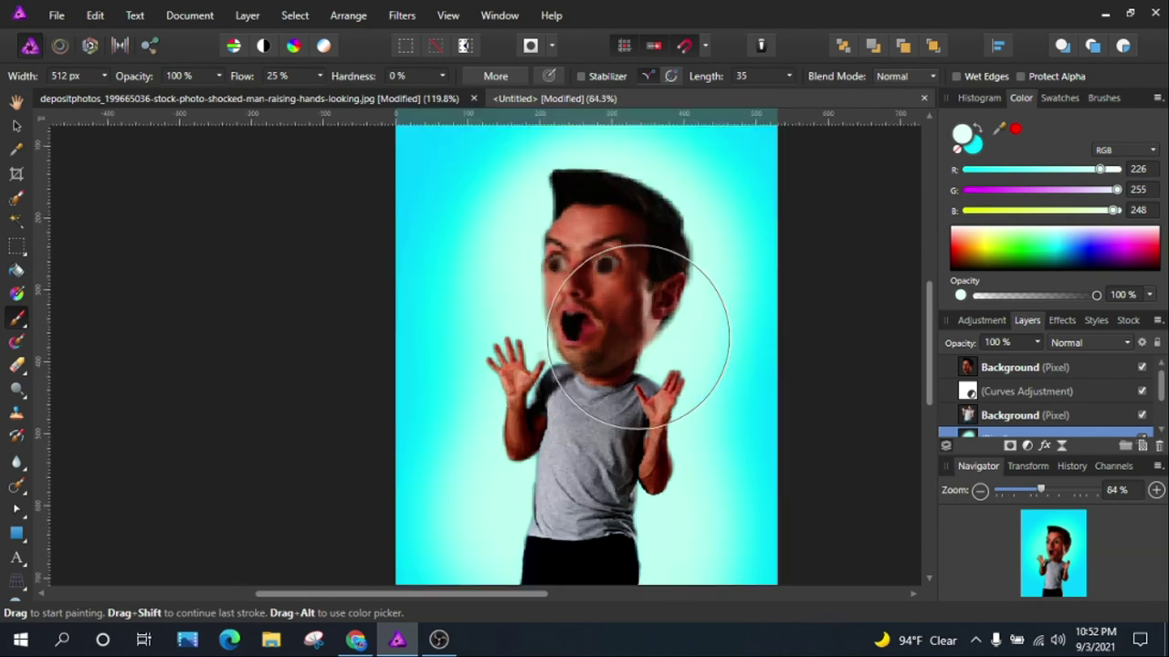
{"action": "scroll", "coordinate": [643, 420], "scroll_direction": "up", "scroll_amount": 1}
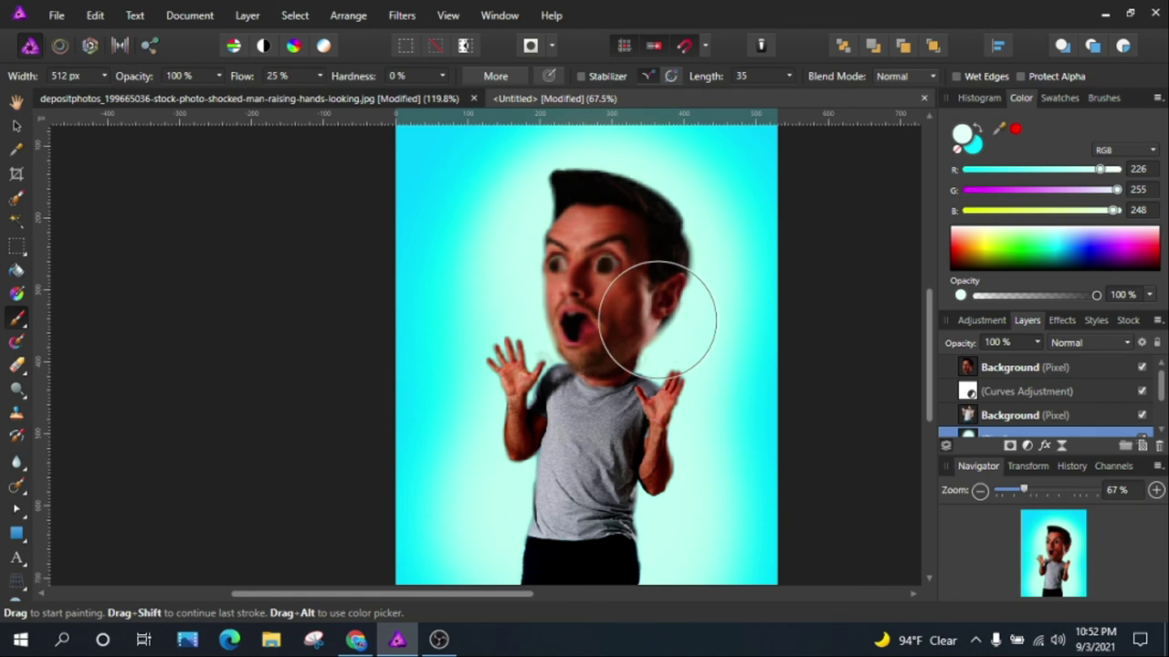
{"action": "scroll", "coordinate": [684, 261], "scroll_direction": "up", "scroll_amount": 2}
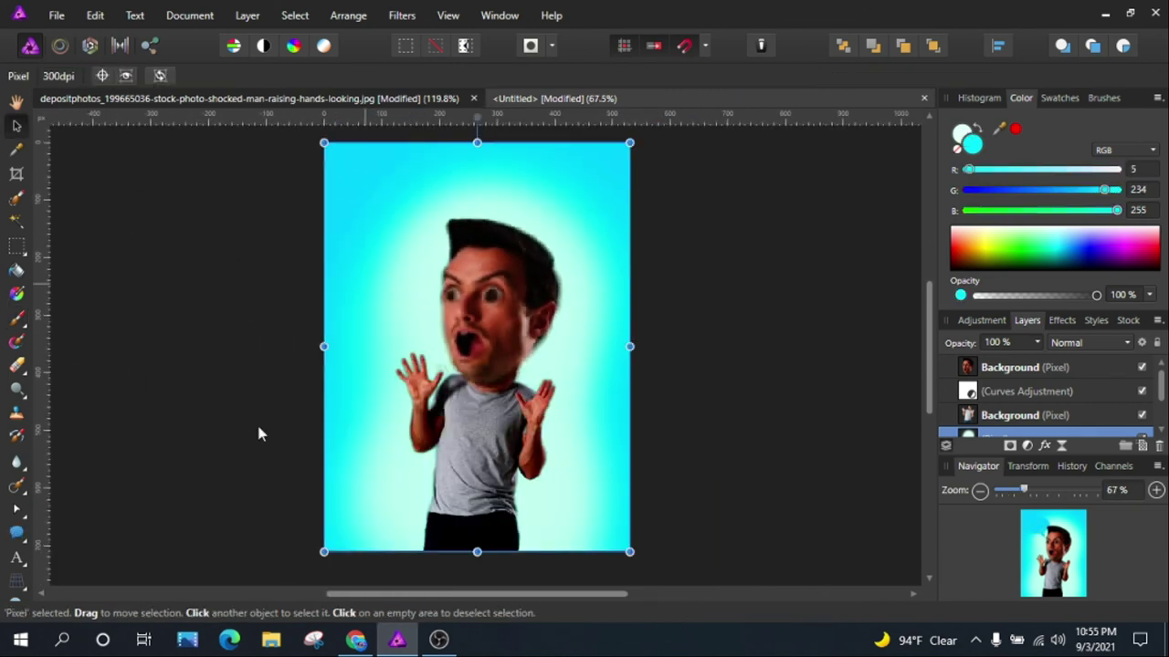
Draw an ellipse speech callout at upper left, flipped right, taller and then narrower.
{"action": "left_click", "coordinate": [18, 535]}
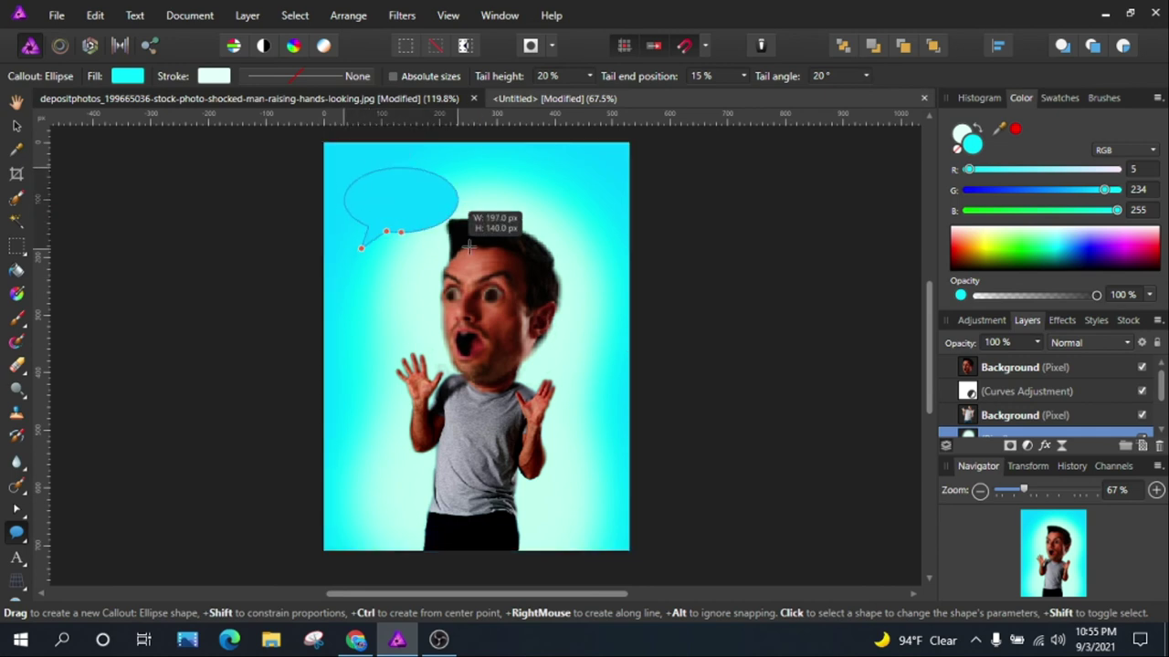
{"action": "left_click_drag", "start_coordinate": [343, 167], "coordinate": [477, 246]}
{"action": "left_click_drag", "start_coordinate": [343, 206], "coordinate": [626, 229]}
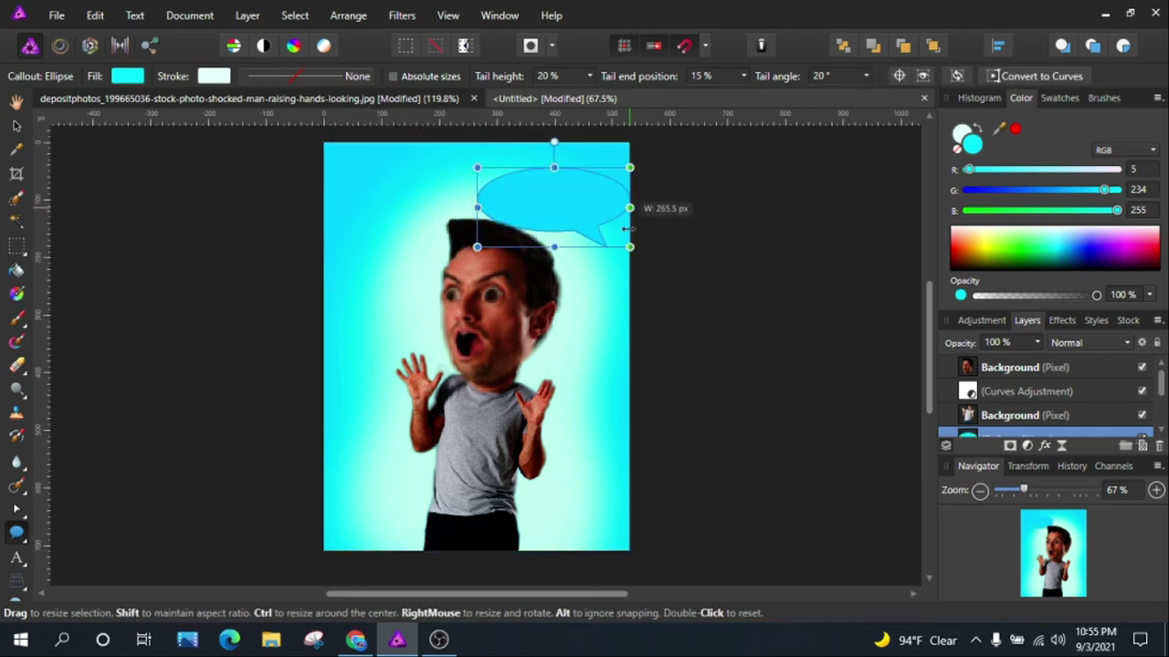
{"action": "mouse_move", "coordinate": [554, 167]}
{"action": "left_mouse_down"}
{"action": "mouse_move", "coordinate": [555, 156]}
{"action": "mouse_move", "coordinate": [453, 155]}
{"action": "left_mouse_up"}
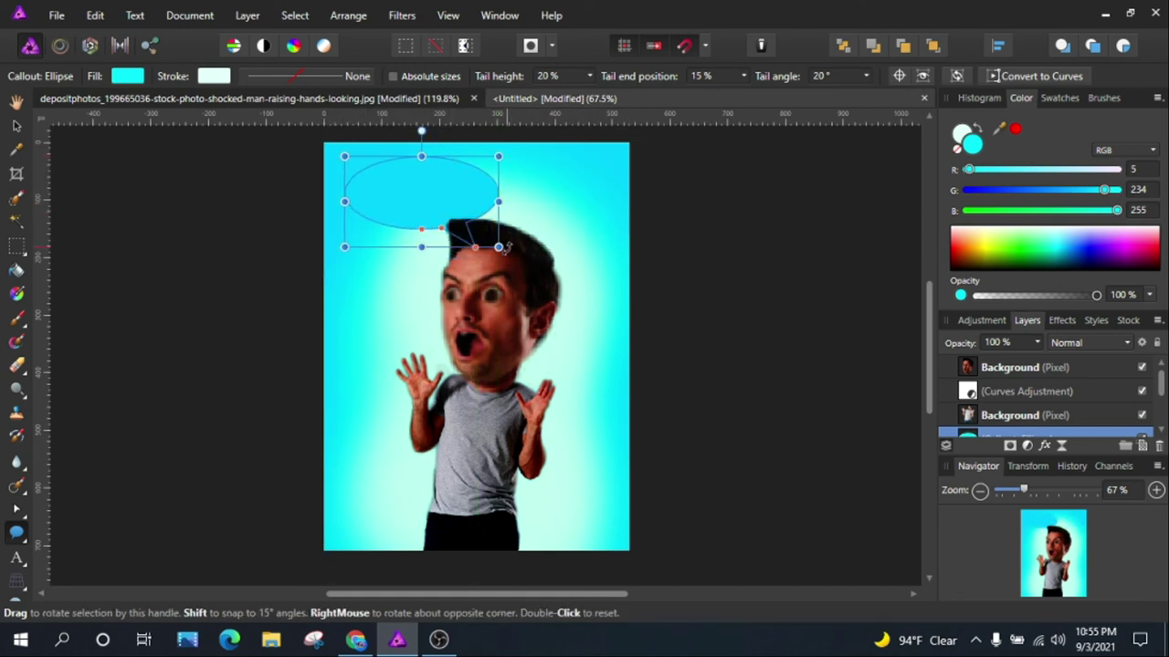
{"action": "left_click_drag", "start_coordinate": [498, 246], "coordinate": [470, 249]}
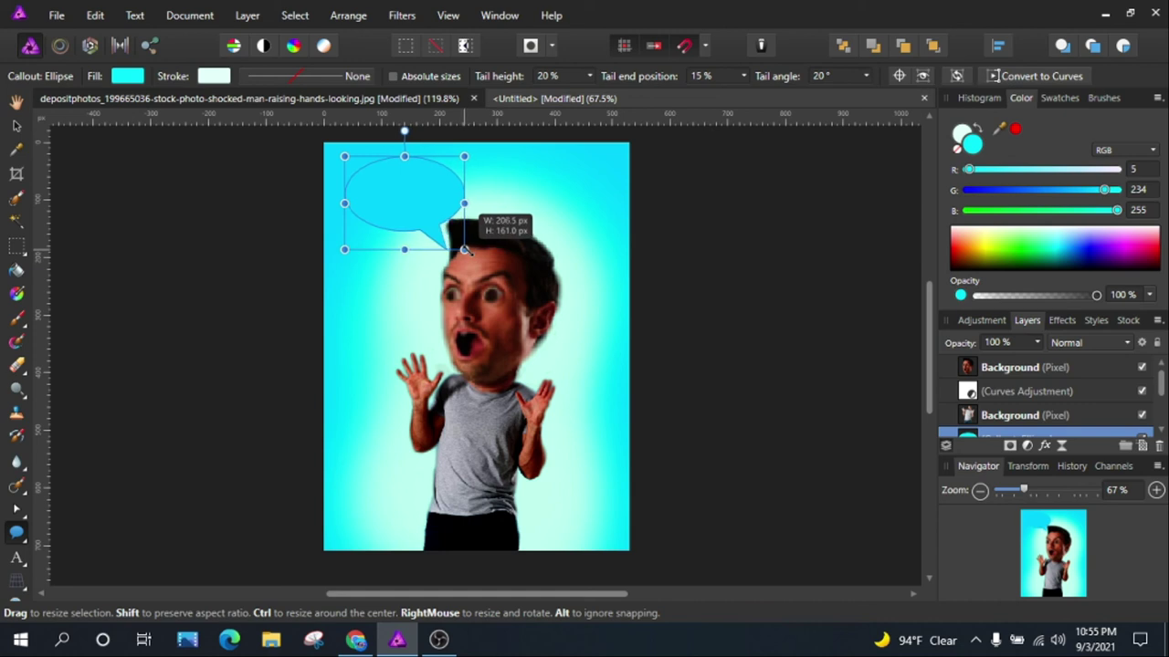
Fill the speech bubble white and start a text object inside it.
{"action": "left_click_drag", "start_coordinate": [1037, 256], "coordinate": [1070, 209]}
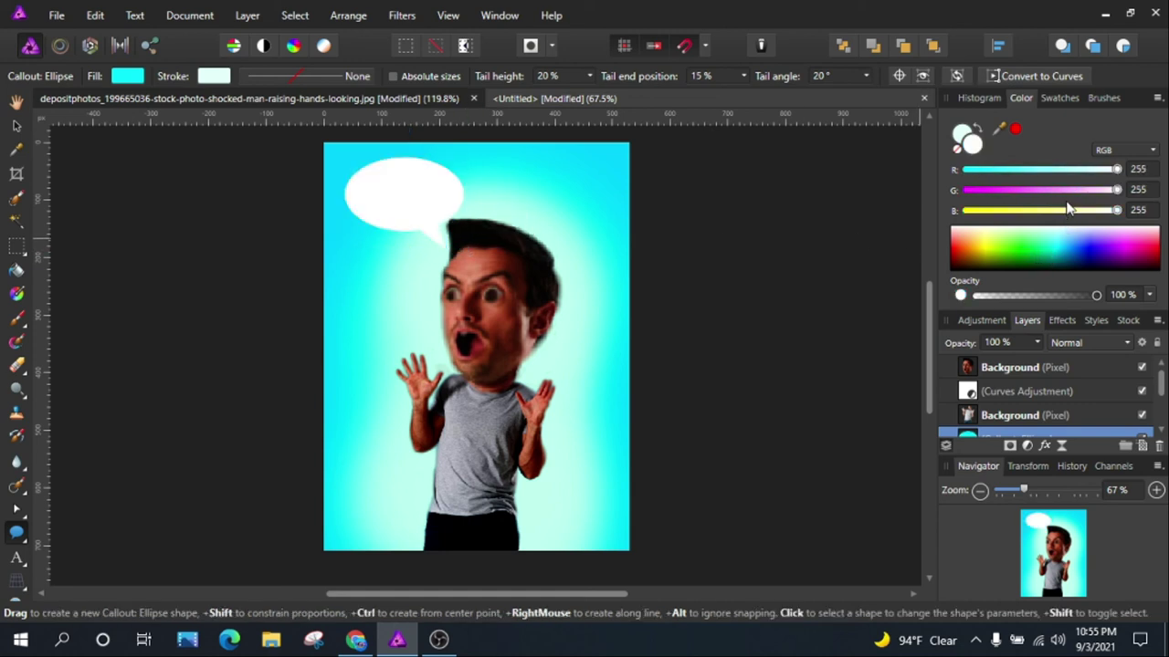
{"action": "left_click", "coordinate": [15, 559]}
{"action": "scroll", "coordinate": [361, 210], "scroll_direction": "up", "scroll_amount": 3}
{"action": "left_click_drag", "start_coordinate": [376, 164], "coordinate": [407, 205]}
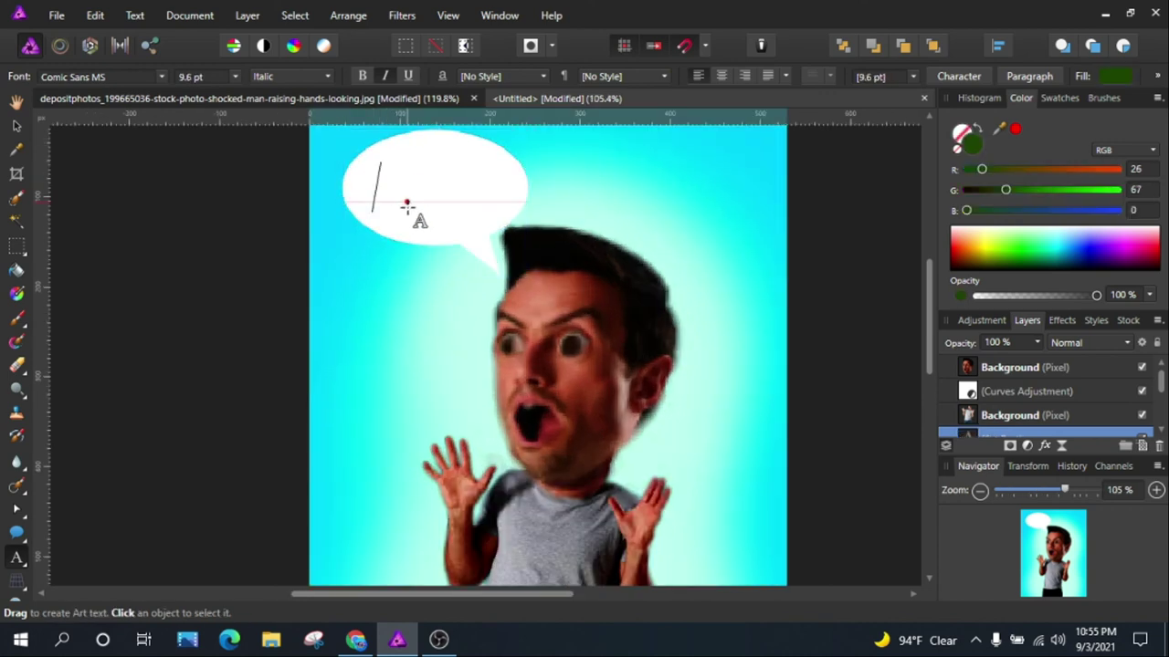
Write 'Whattt!!' in the bubble and nudge the text left.
{"action": "type", "text": "Whattt"}
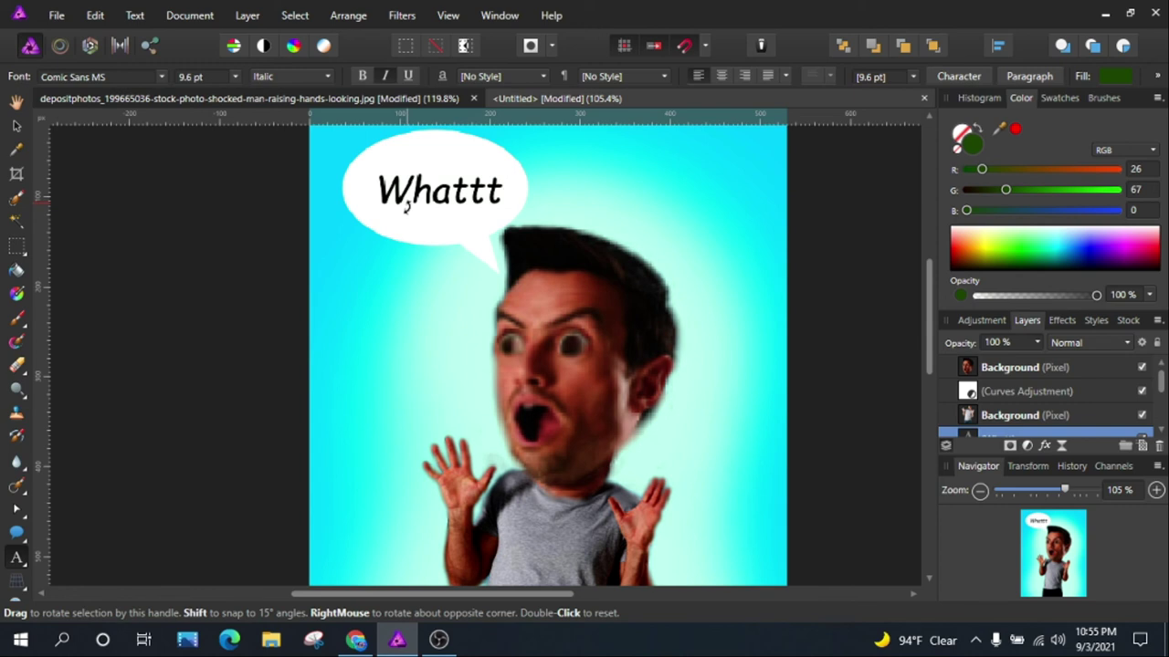
{"action": "type", "text": "!!"}
{"action": "key", "text": "Escape"}
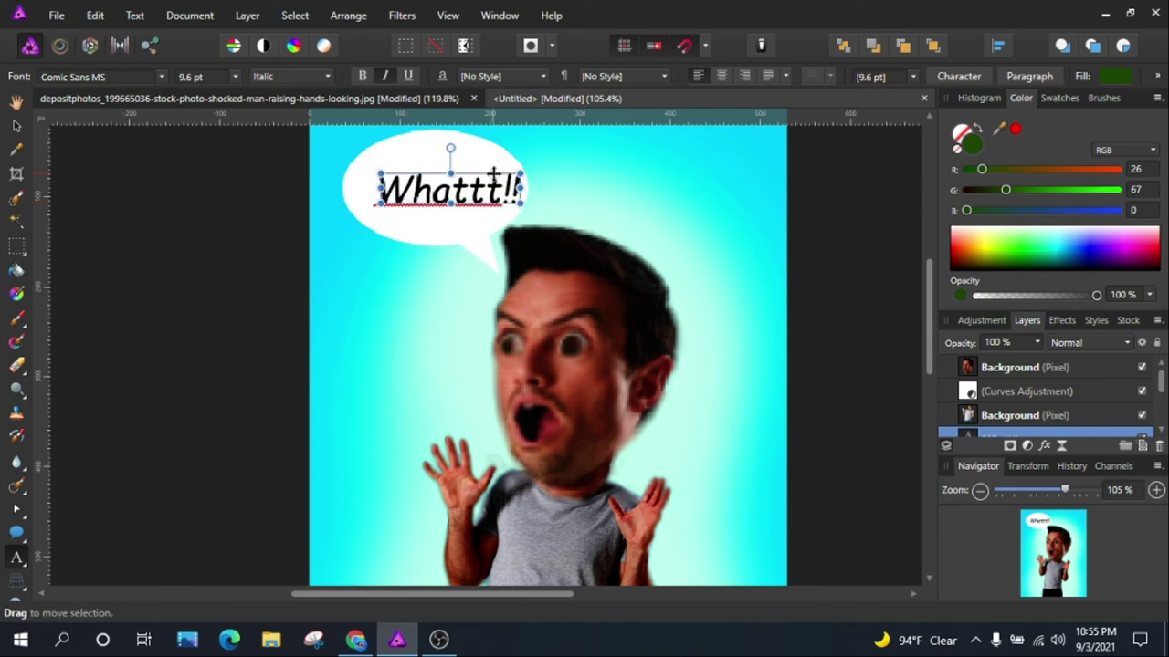
{"action": "left_click_drag", "start_coordinate": [493, 173], "coordinate": [472, 172]}
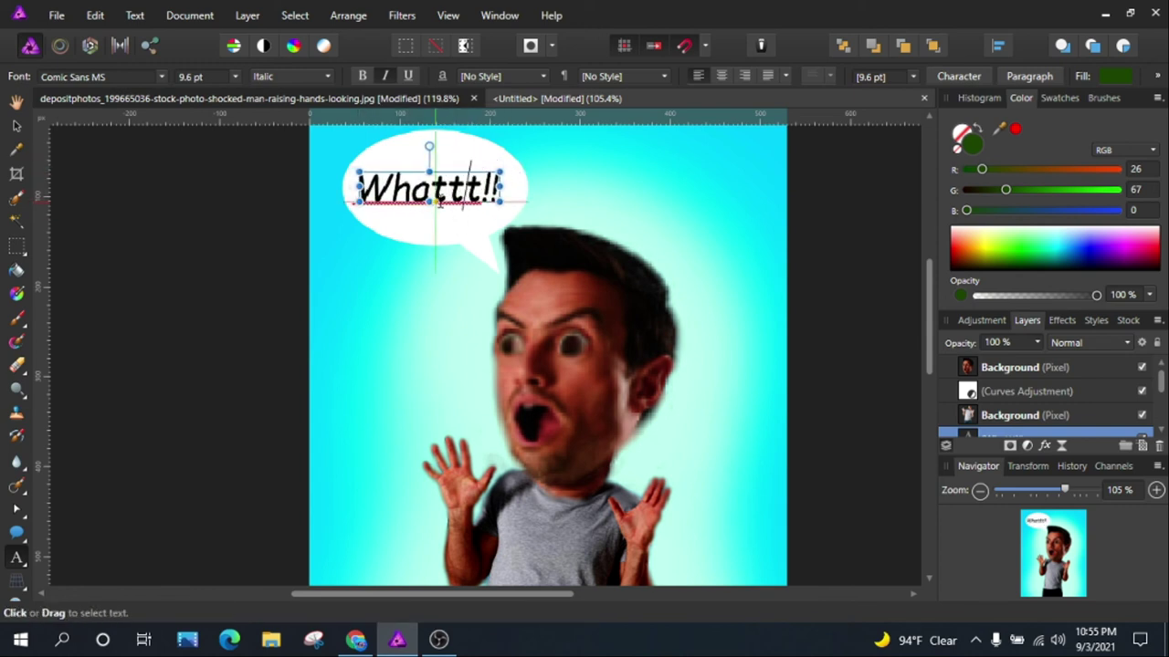
{"action": "right_click", "coordinate": [439, 203]}
{"action": "key", "text": "Escape"}
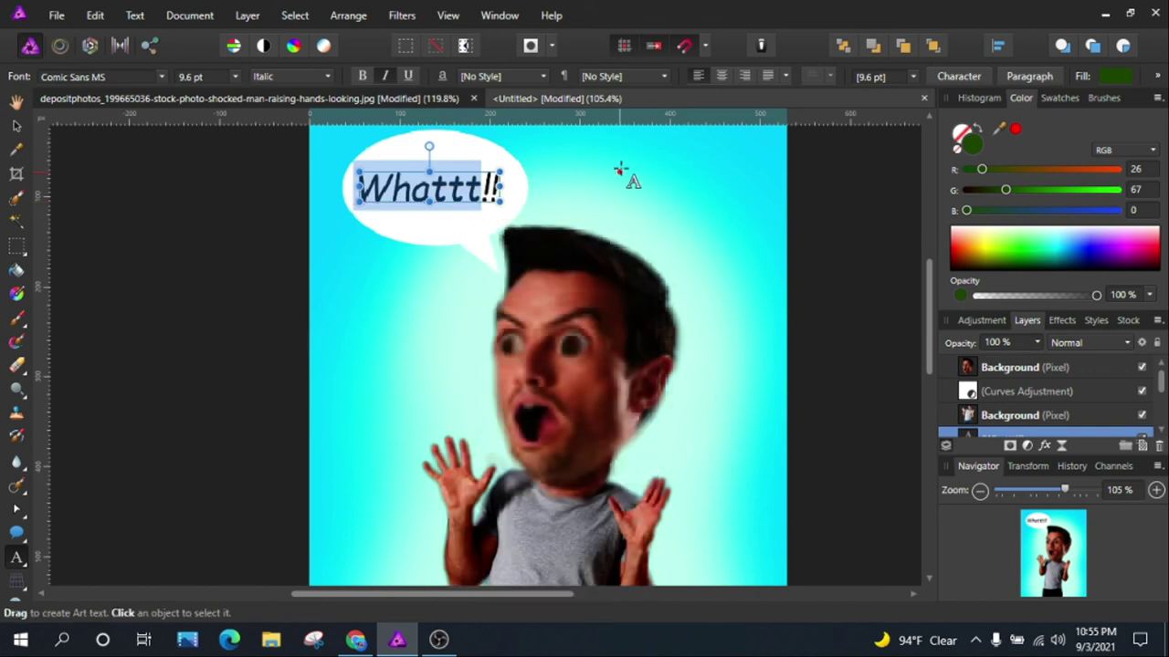
{"action": "key", "text": "Escape"}
Give the speech bubble a 1.5 px black outline effect.
{"action": "left_click", "coordinate": [16, 125]}
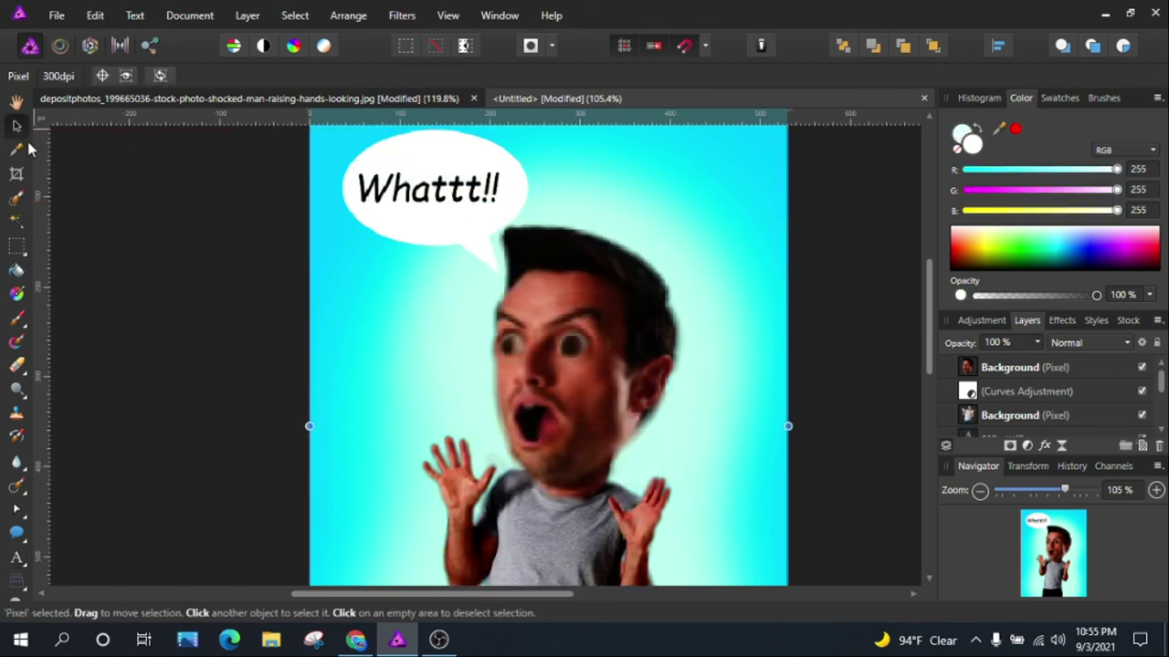
{"action": "left_click", "coordinate": [441, 223]}
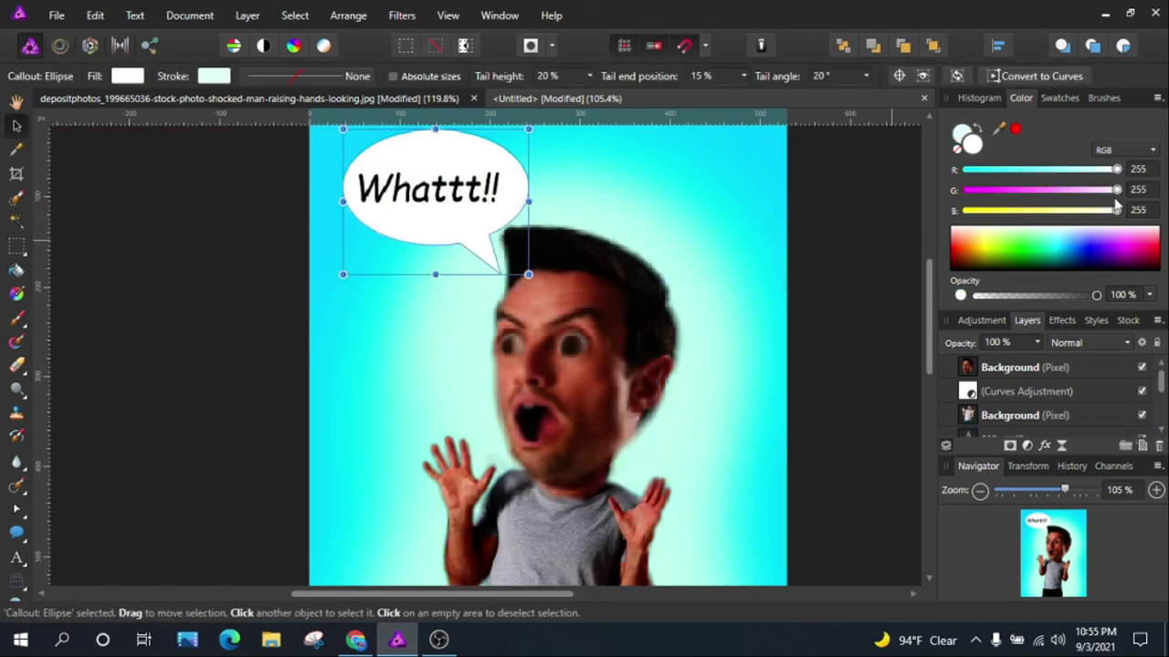
{"action": "left_click", "coordinate": [1062, 320]}
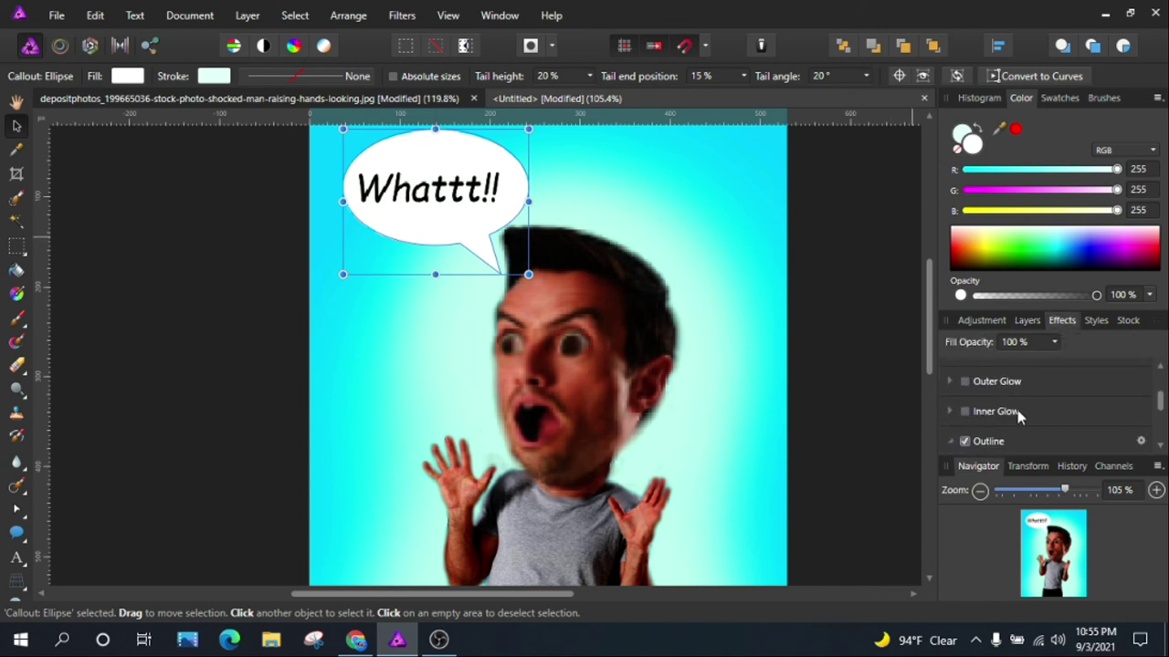
{"action": "left_click_drag", "start_coordinate": [1000, 437], "coordinate": [1010, 439]}
{"action": "left_click", "coordinate": [546, 331]}
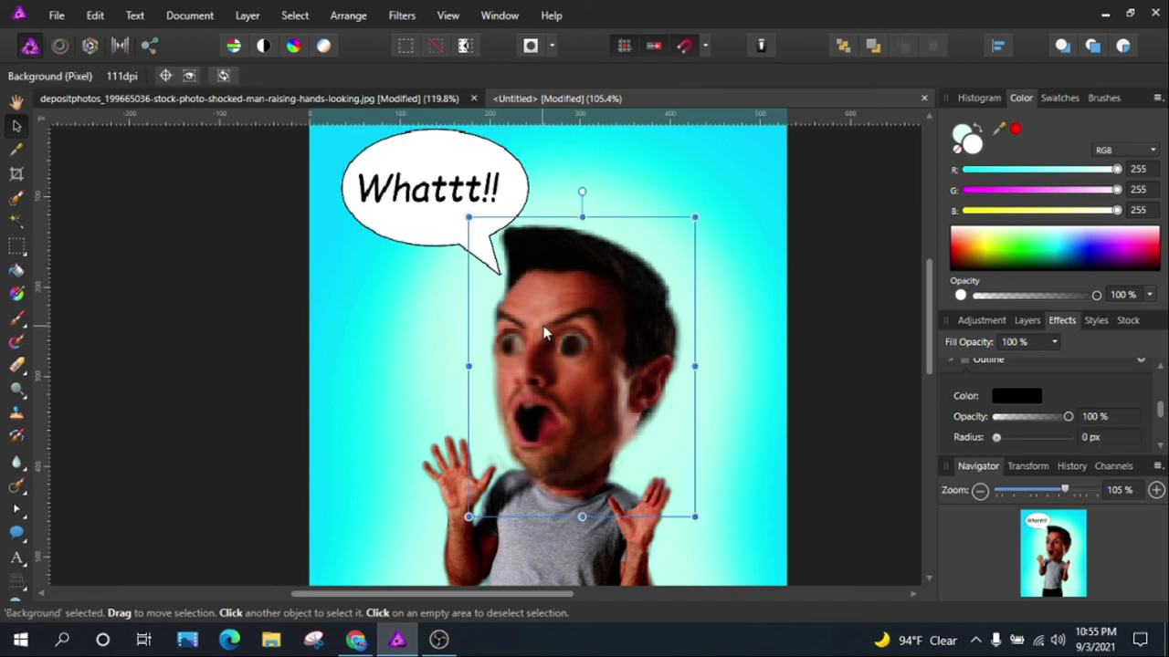
{"action": "scroll", "coordinate": [620, 278], "scroll_direction": "down", "scroll_amount": 2}
{"action": "left_click", "coordinate": [794, 321]}
Add a 'Caricature!' text object near the bottom and move it toward the lower right.
{"action": "scroll", "coordinate": [721, 307], "scroll_direction": "right", "scroll_amount": 2}
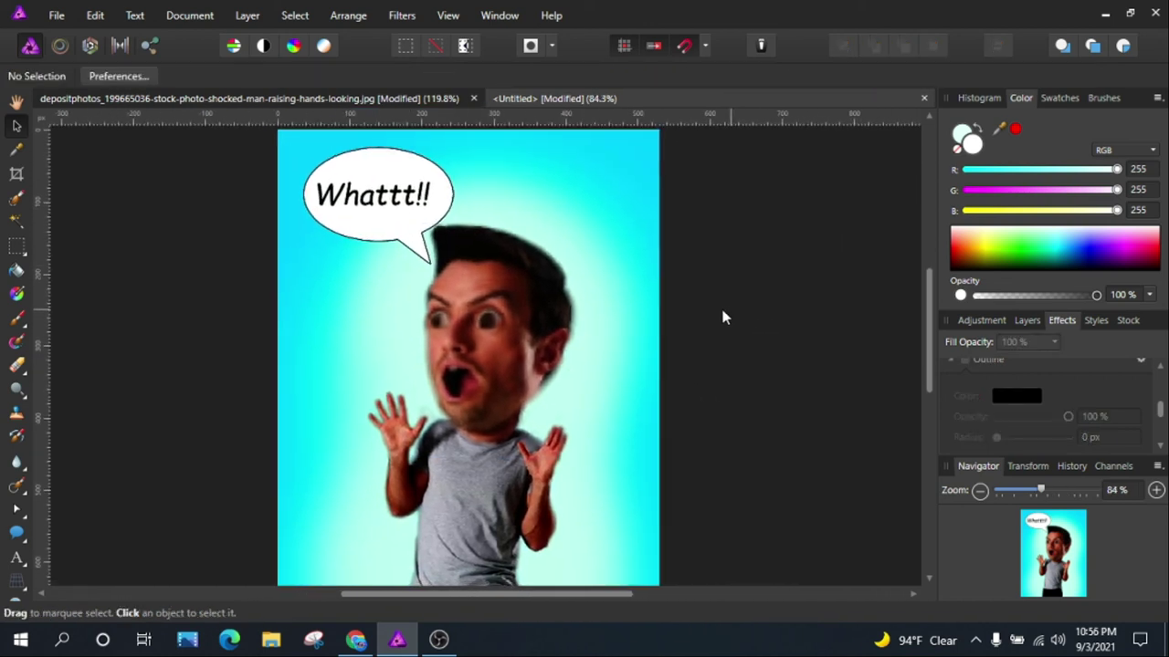
{"action": "scroll", "coordinate": [720, 309], "scroll_direction": "down", "scroll_amount": 1}
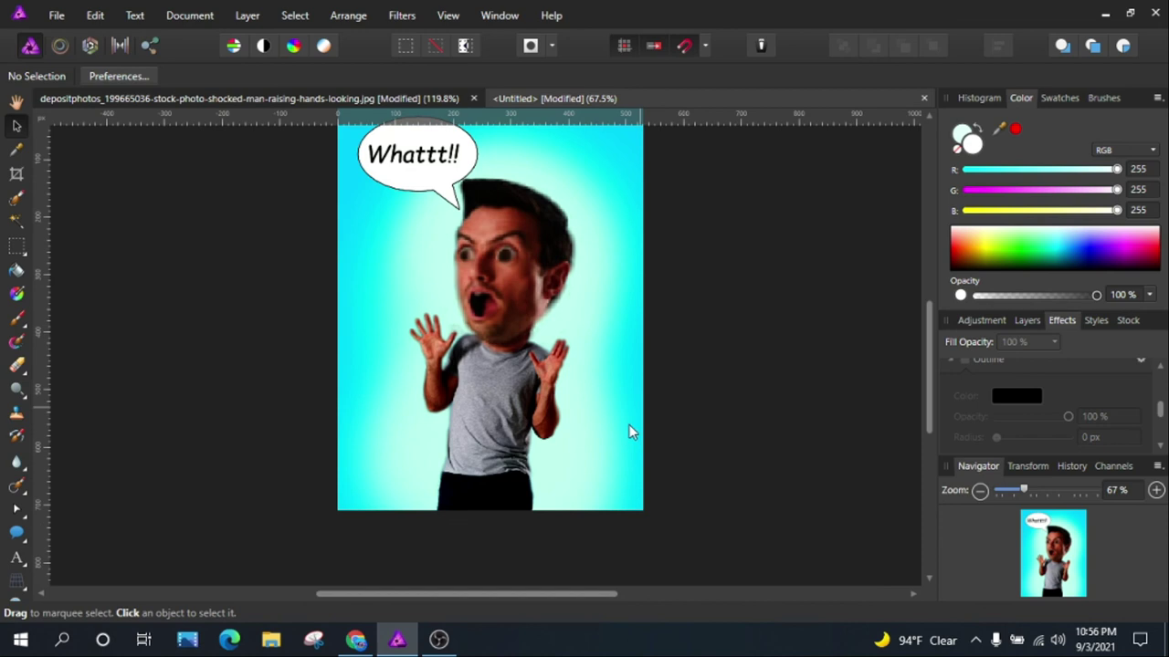
{"action": "scroll", "coordinate": [627, 454], "scroll_direction": "up", "scroll_amount": 1}
{"action": "left_click", "coordinate": [16, 558]}
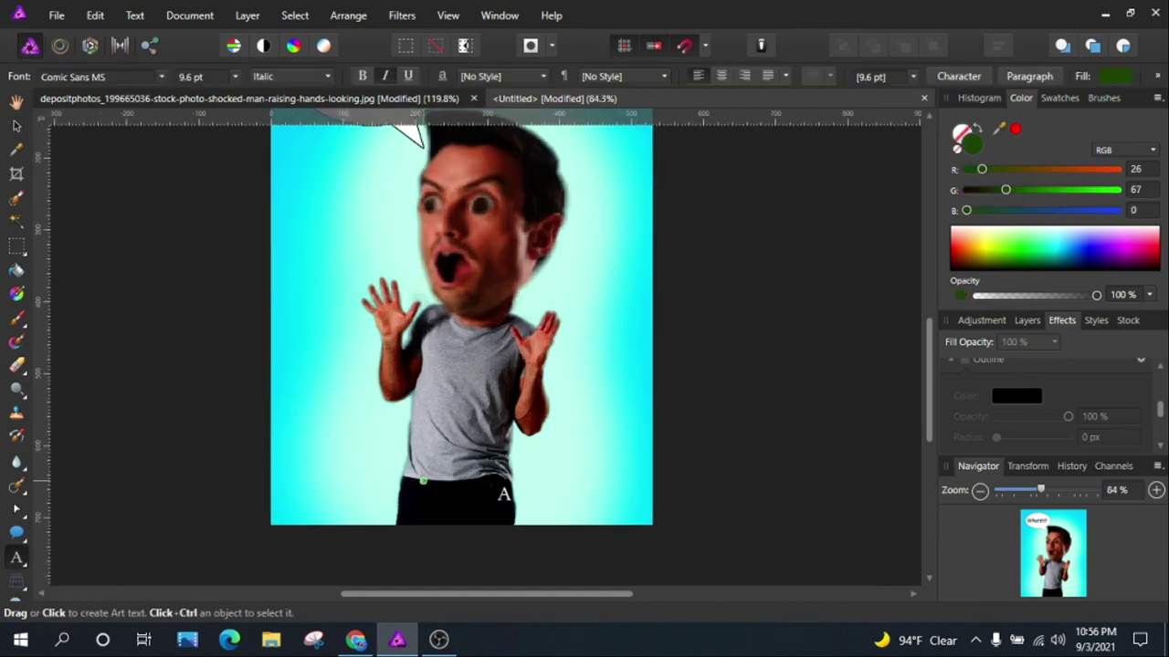
{"action": "left_click_drag", "start_coordinate": [358, 462], "coordinate": [402, 479]}
{"action": "type", "text": "Caricature"}
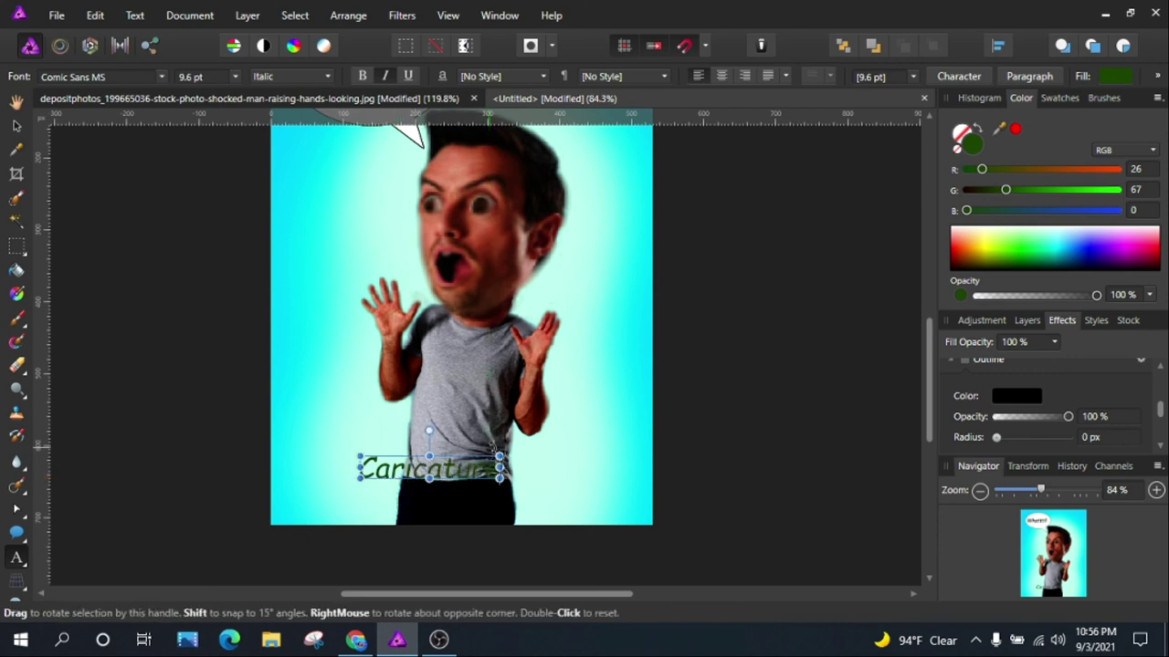
{"action": "left_click_drag", "start_coordinate": [500, 466], "coordinate": [509, 468]}
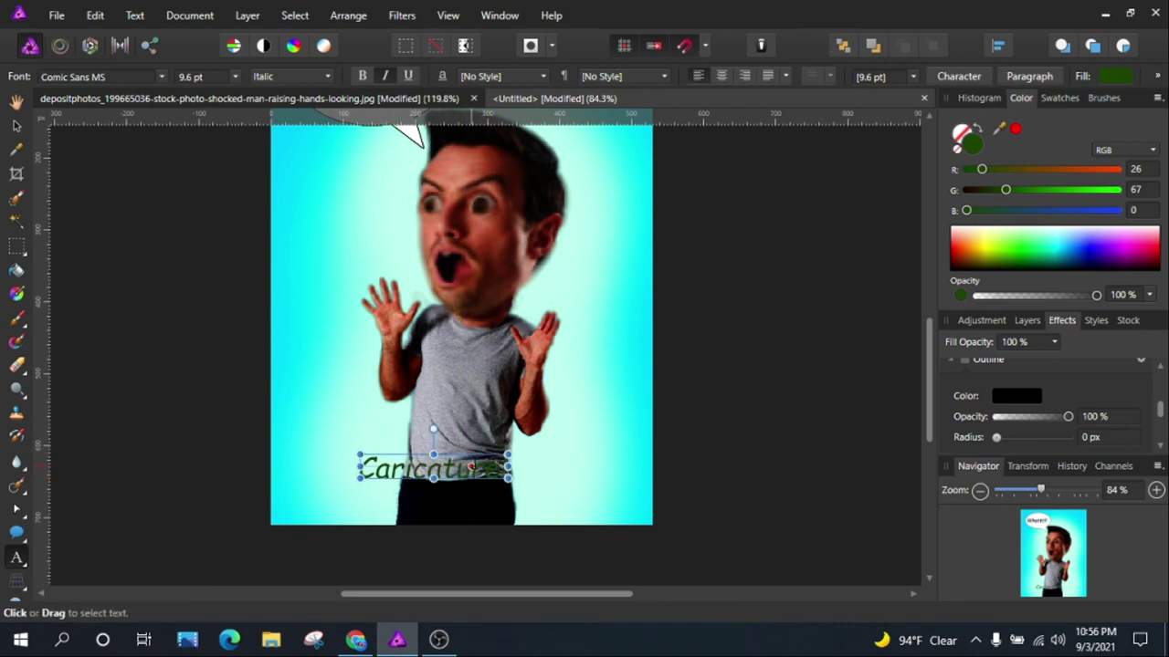
{"action": "left_click_drag", "start_coordinate": [479, 453], "coordinate": [608, 472]}
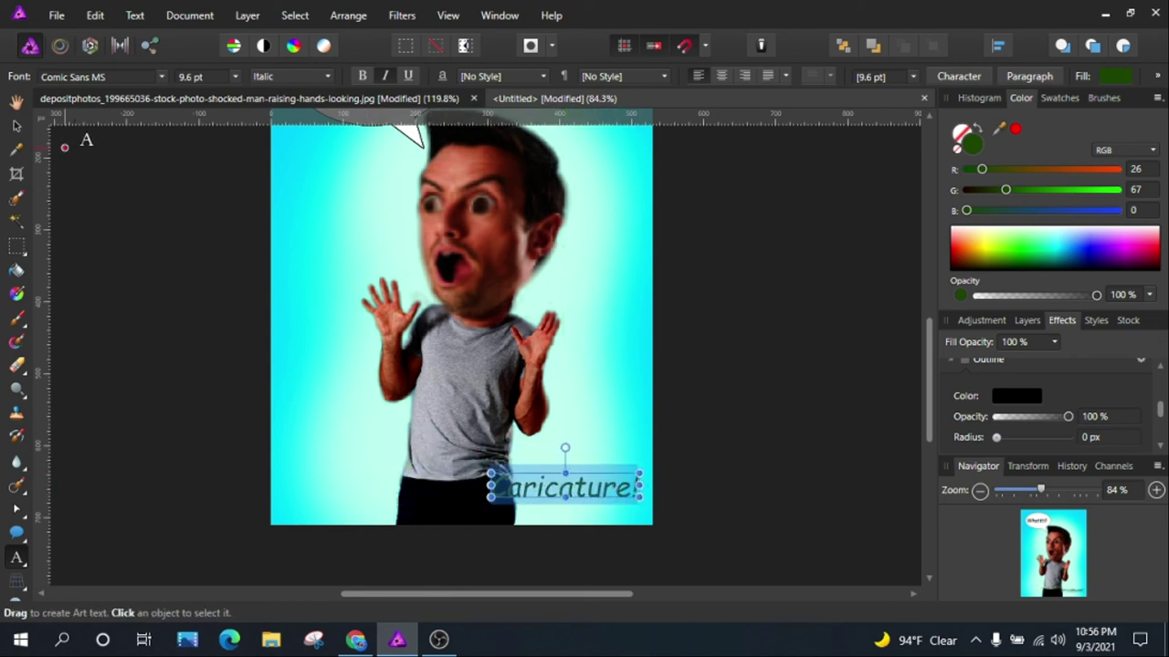
Set the caption to Edwardian Script ITC, tilt it, and enlarge it to 12.9 pt.
{"action": "left_click", "coordinate": [154, 76]}
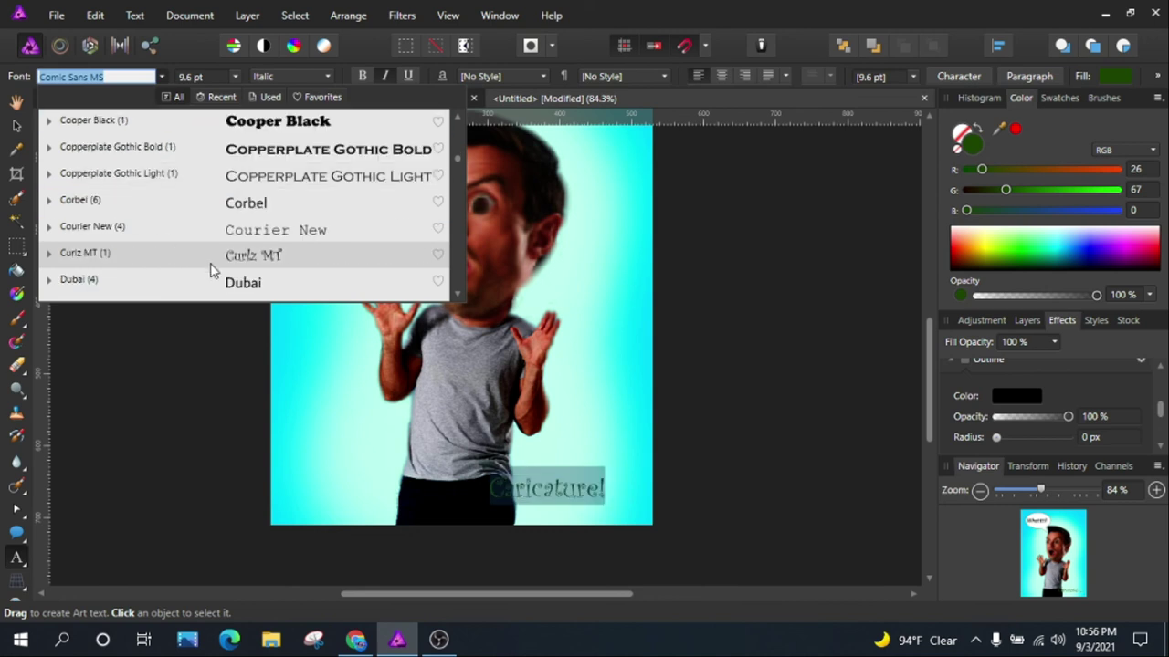
{"action": "scroll", "coordinate": [174, 254], "scroll_direction": "down", "scroll_amount": 2}
{"action": "left_click", "coordinate": [272, 174]}
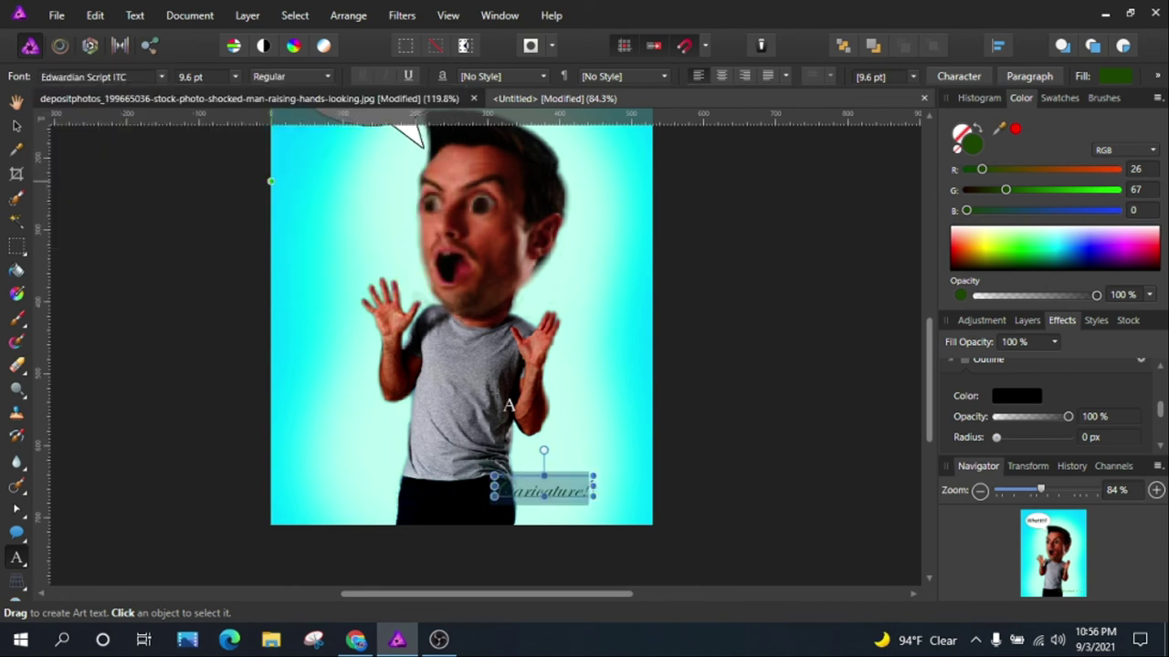
{"action": "scroll", "coordinate": [544, 448], "scroll_direction": "up", "scroll_amount": 3}
{"action": "left_click_drag", "start_coordinate": [548, 431], "coordinate": [530, 440]}
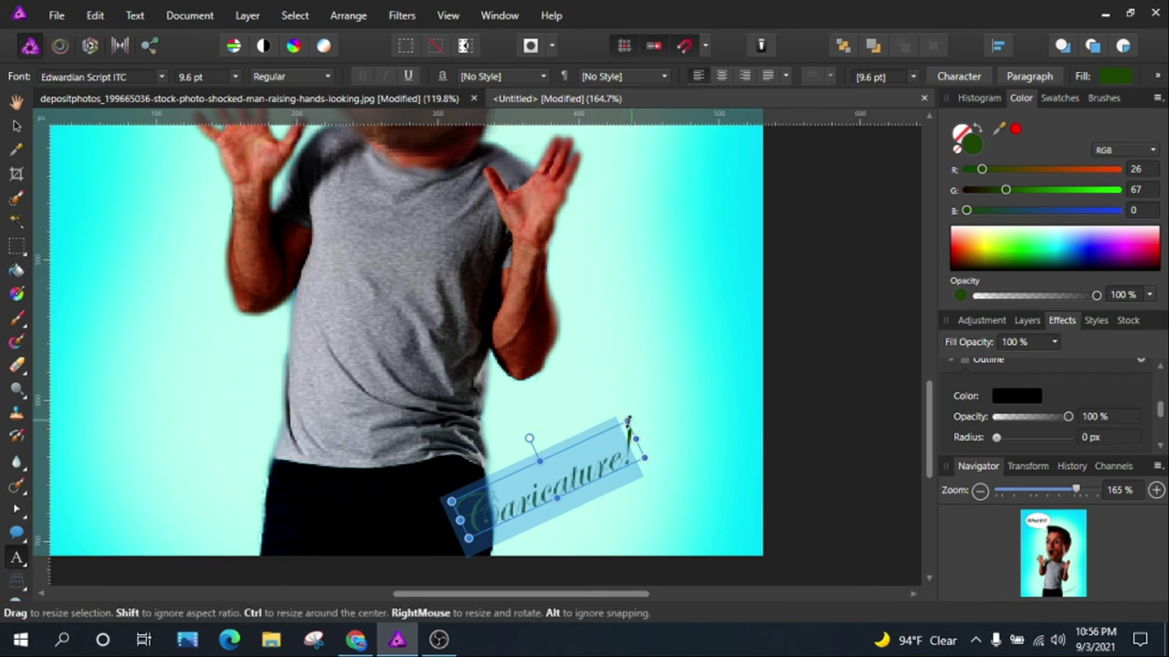
{"action": "left_click_drag", "start_coordinate": [629, 422], "coordinate": [699, 391]}
{"action": "left_click_drag", "start_coordinate": [584, 470], "coordinate": [639, 479]}
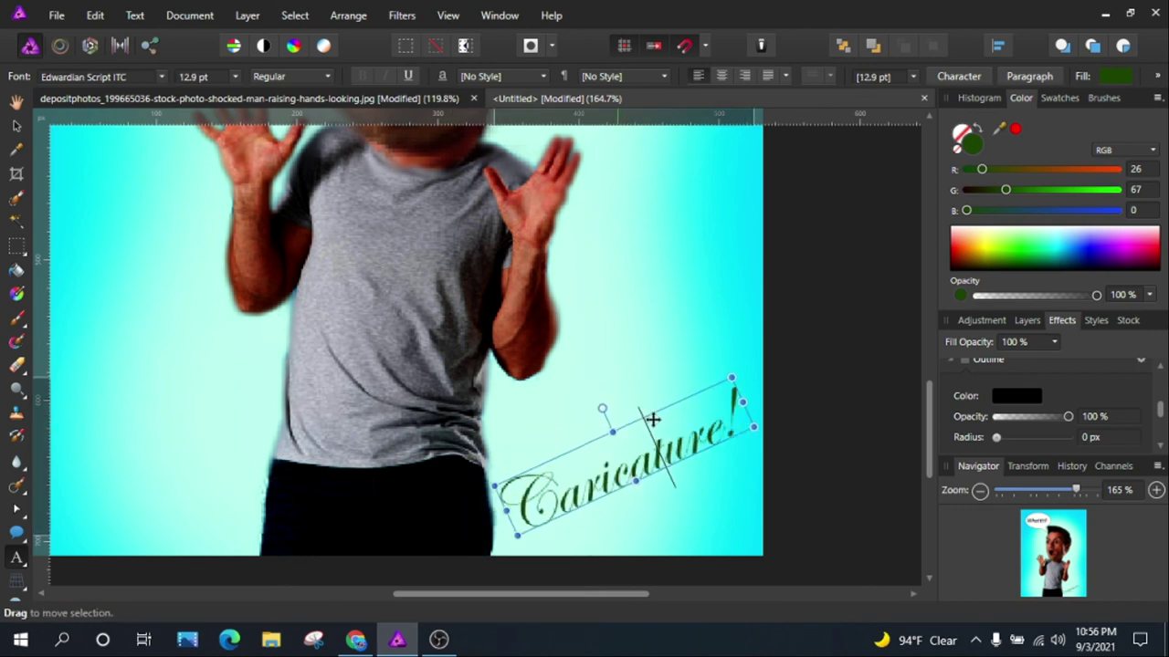
Level the caption's tilt and recolour all its text black.
{"action": "left_click_drag", "start_coordinate": [607, 410], "coordinate": [613, 445]}
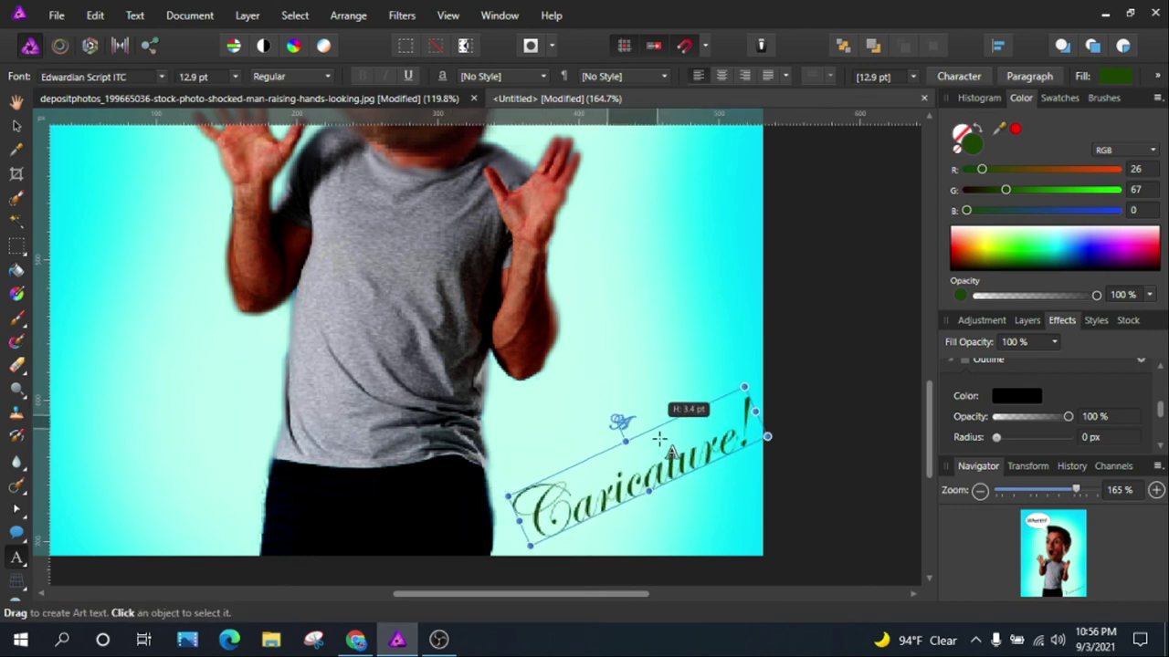
{"action": "left_click", "coordinate": [615, 456]}
{"action": "mouse_move", "coordinate": [617, 413]}
{"action": "left_mouse_down"}
{"action": "mouse_move", "coordinate": [637, 416]}
{"action": "mouse_move", "coordinate": [663, 469]}
{"action": "left_mouse_up"}
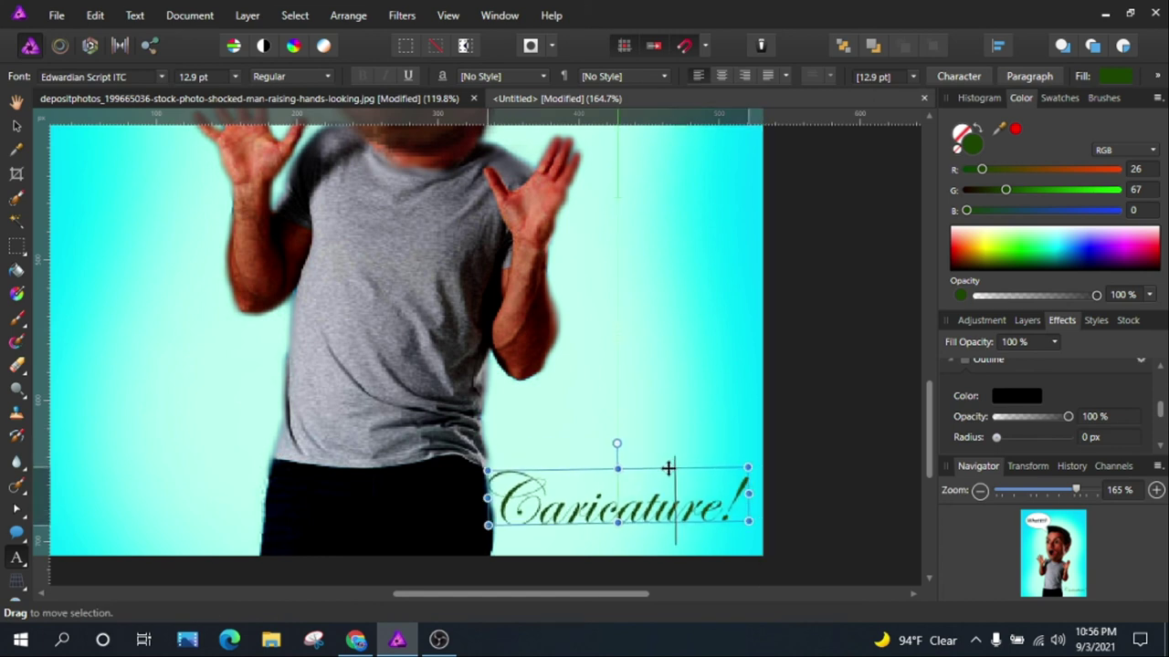
{"action": "key", "text": "ctrl+a"}
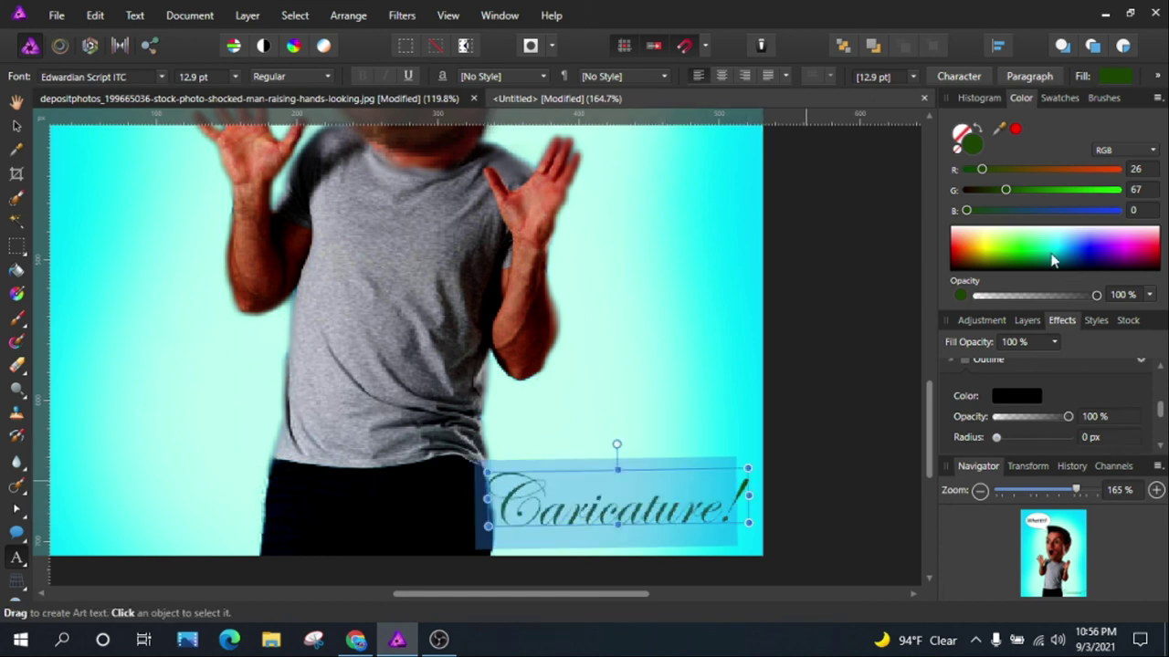
{"action": "left_click_drag", "start_coordinate": [1053, 260], "coordinate": [1064, 289]}
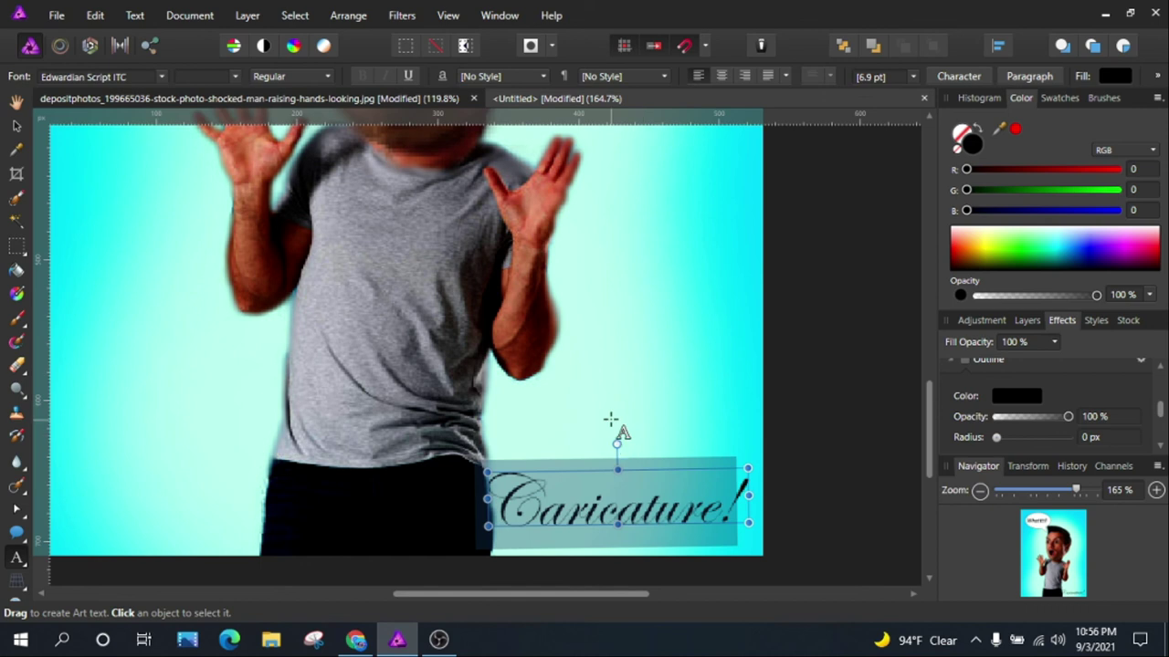
{"action": "key", "text": "Escape"}
{"action": "scroll", "coordinate": [611, 420], "scroll_direction": "down", "scroll_amount": 4}
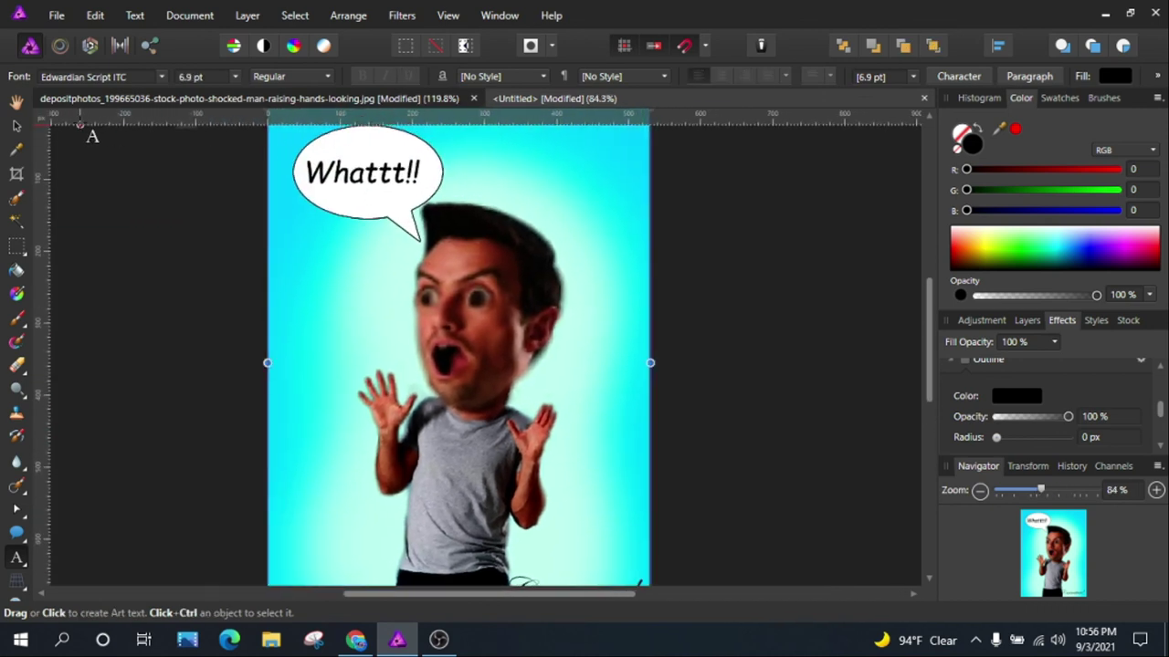
{"action": "left_click", "coordinate": [17, 128]}
{"action": "scroll", "coordinate": [529, 236], "scroll_direction": "down", "scroll_amount": 3}
{"action": "left_click", "coordinate": [672, 247]}
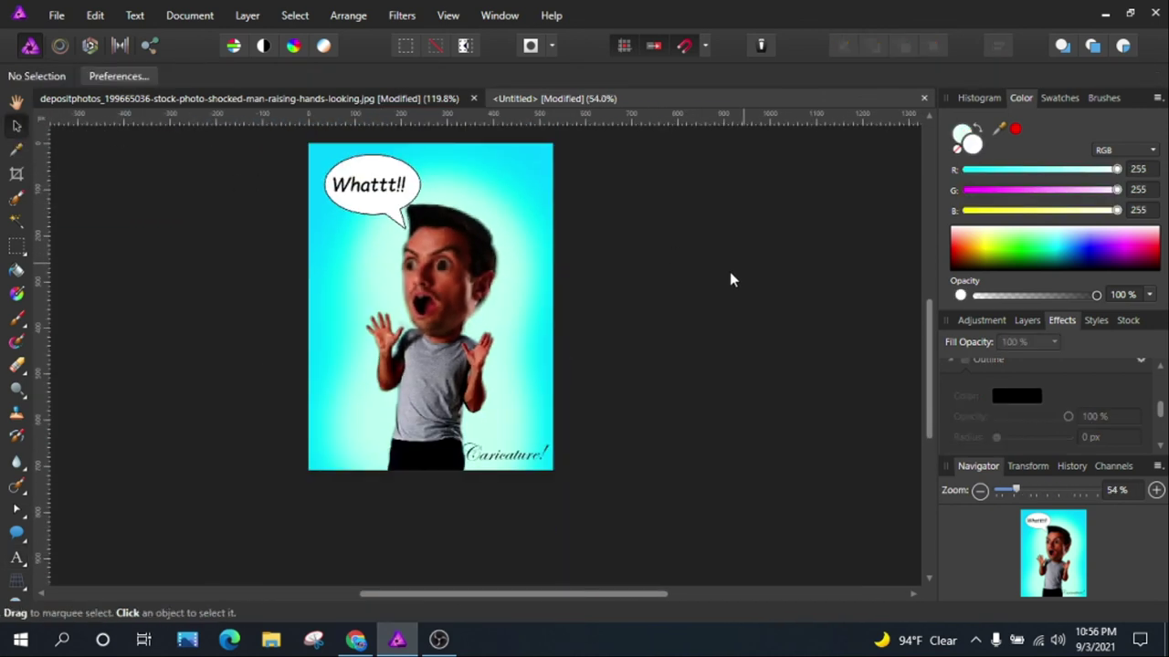
{"action": "scroll", "coordinate": [685, 342], "scroll_direction": "up", "scroll_amount": 1}
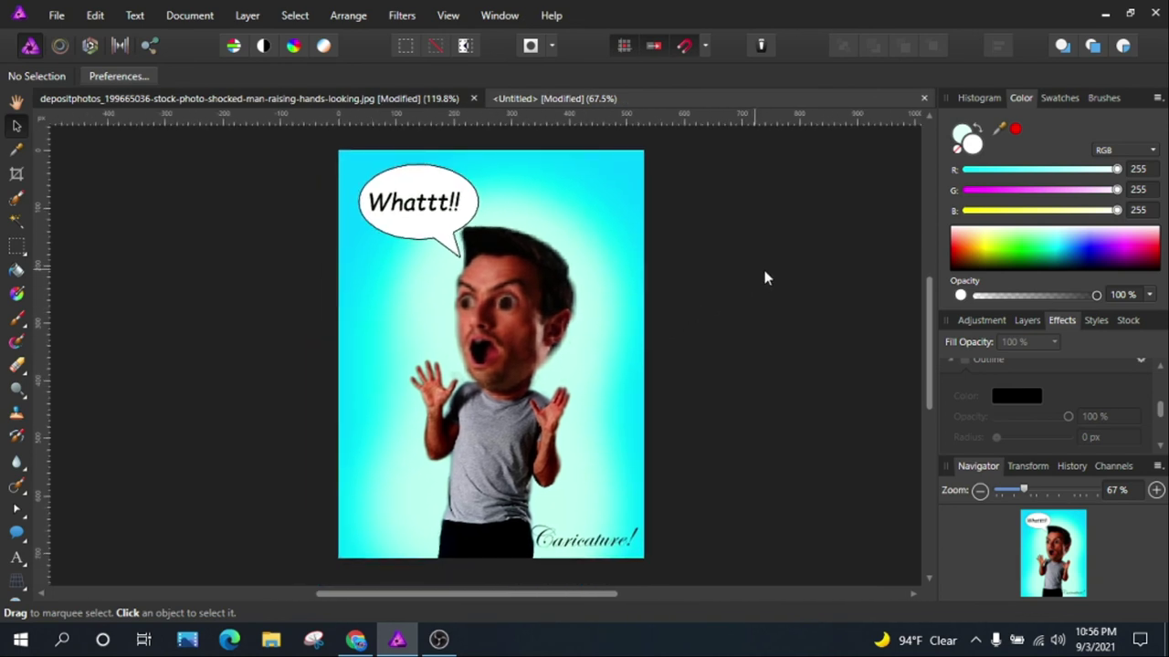